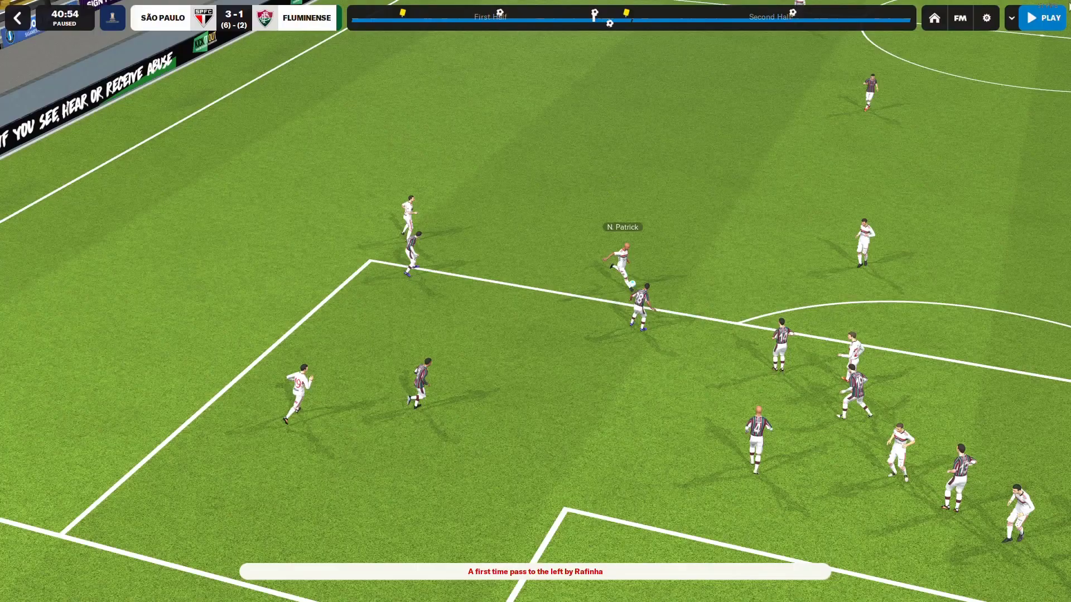
pyautogui.press('space')
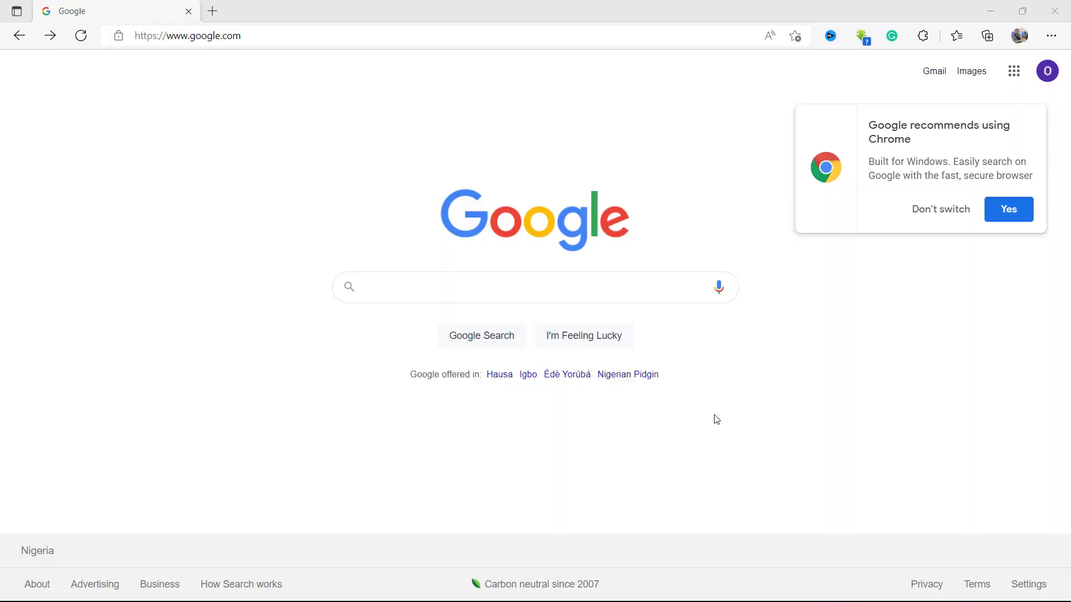
# Step: Search Google for "sortitoutsi" and open the sortitoutsi.net Football Manager fansite in a new tab
pyautogui.click(511, 290)
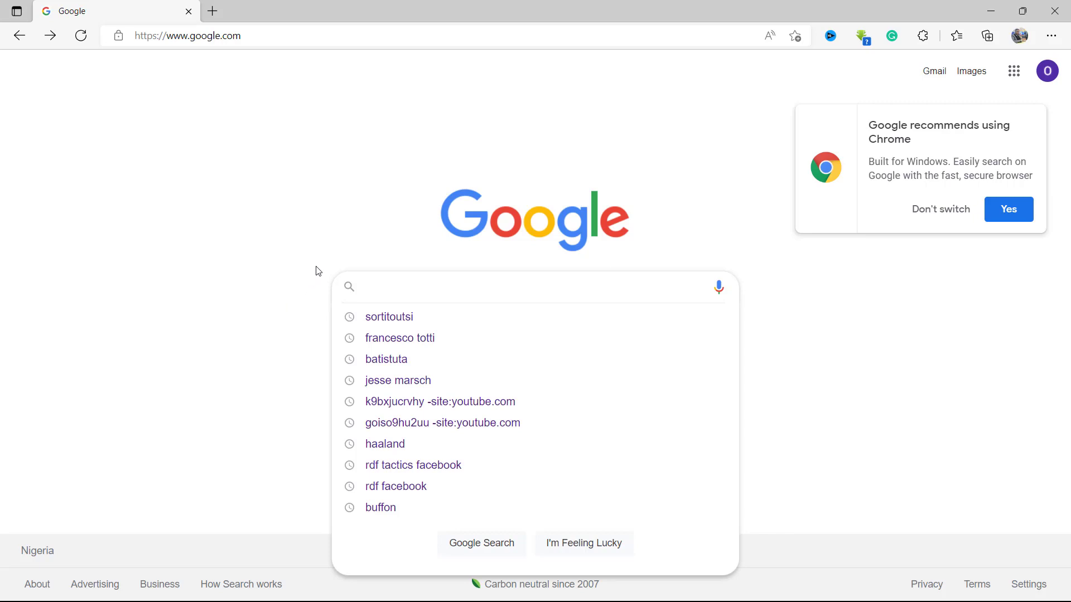
pyautogui.write('sortito')
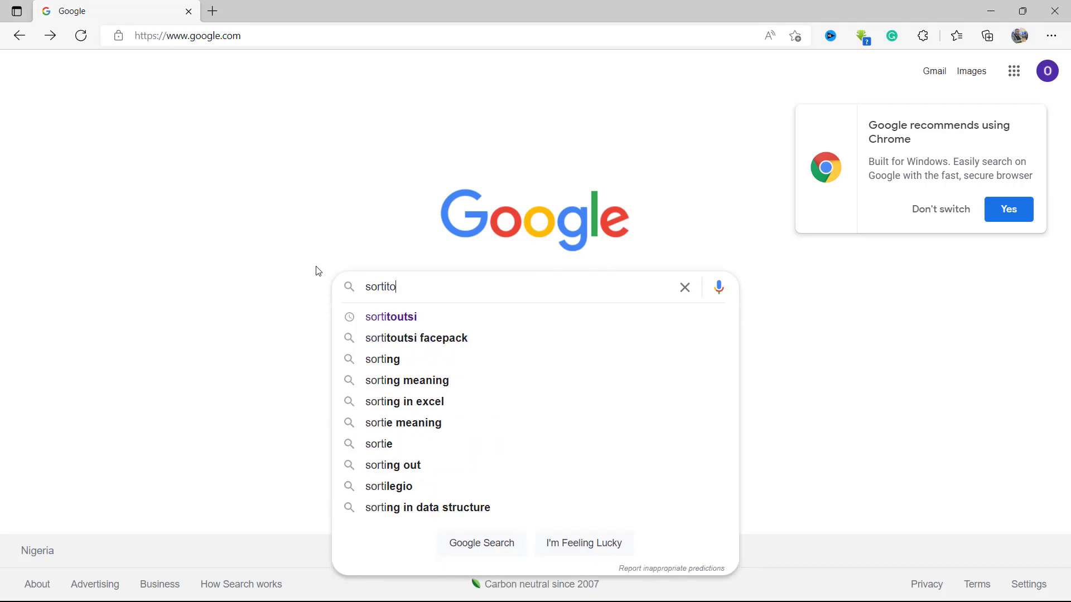
pyautogui.write('utsi')
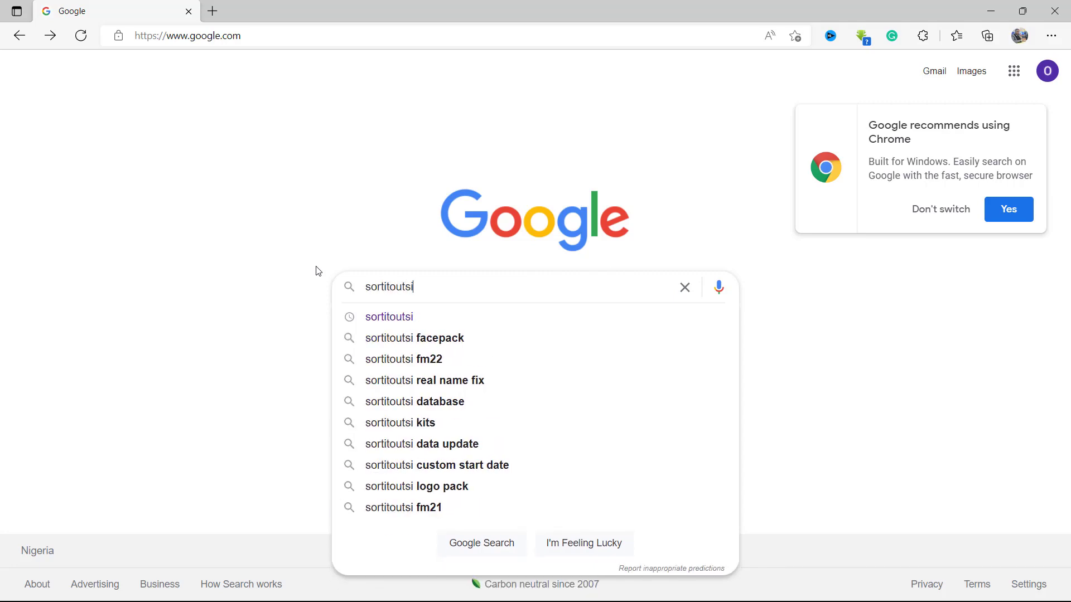
pyautogui.press('Return')
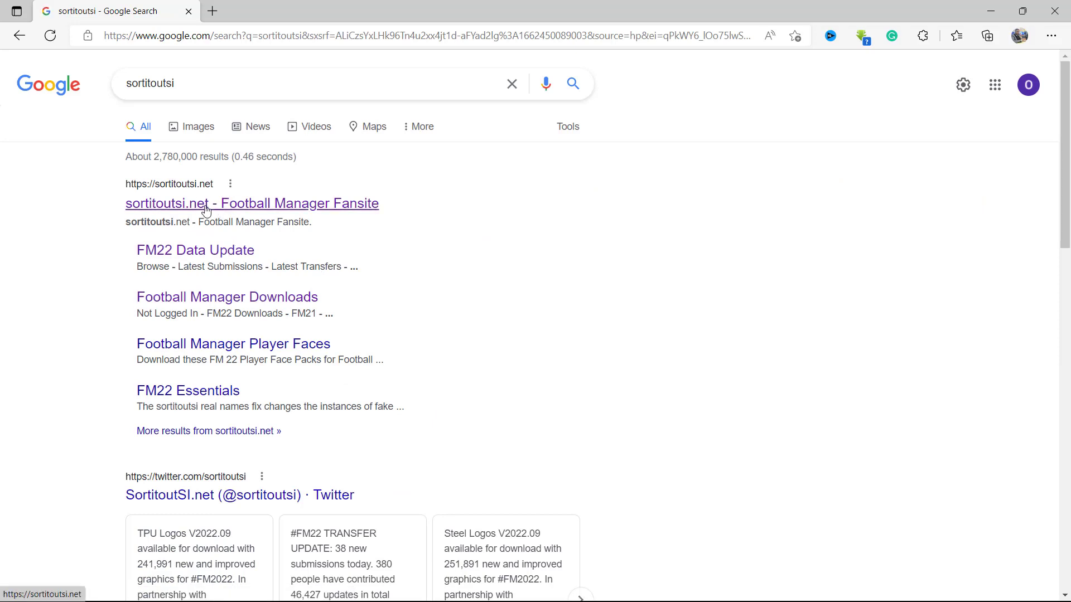
pyautogui.rightClick(205, 210)
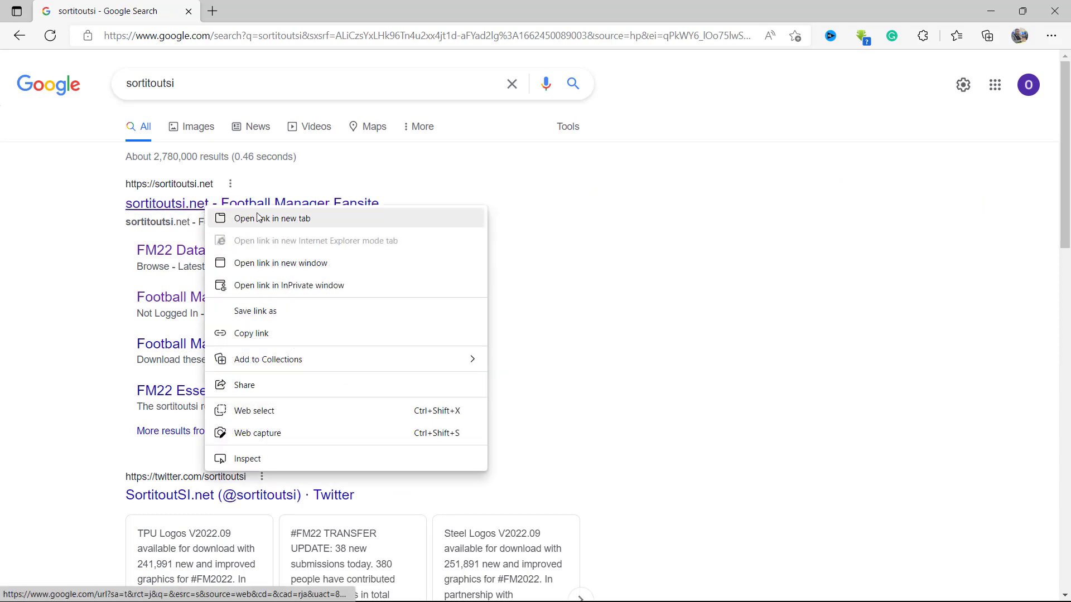
pyautogui.click(258, 217)
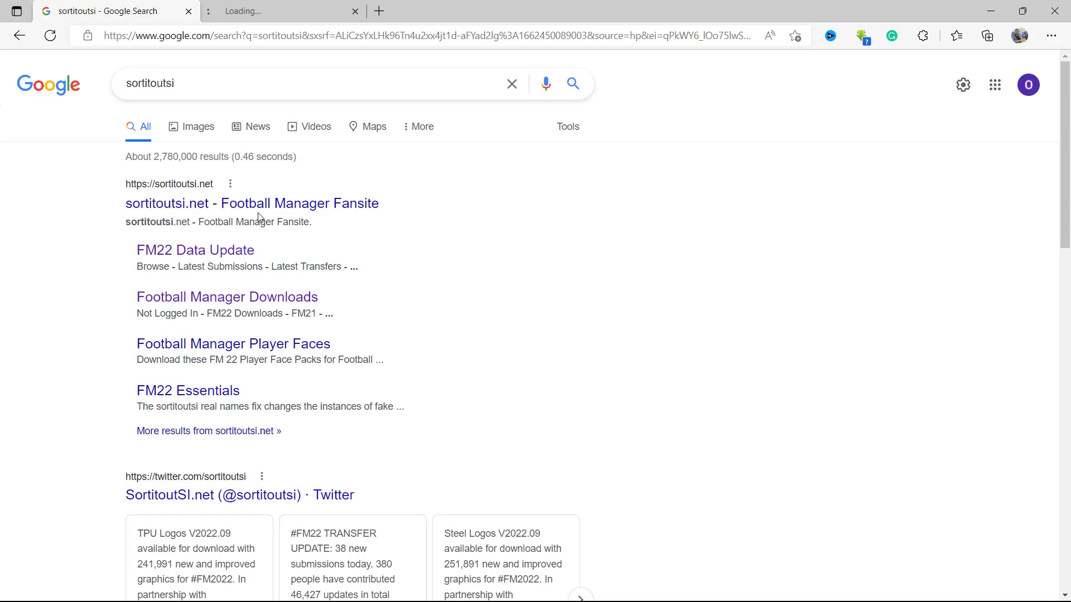
pyautogui.click(312, 5)
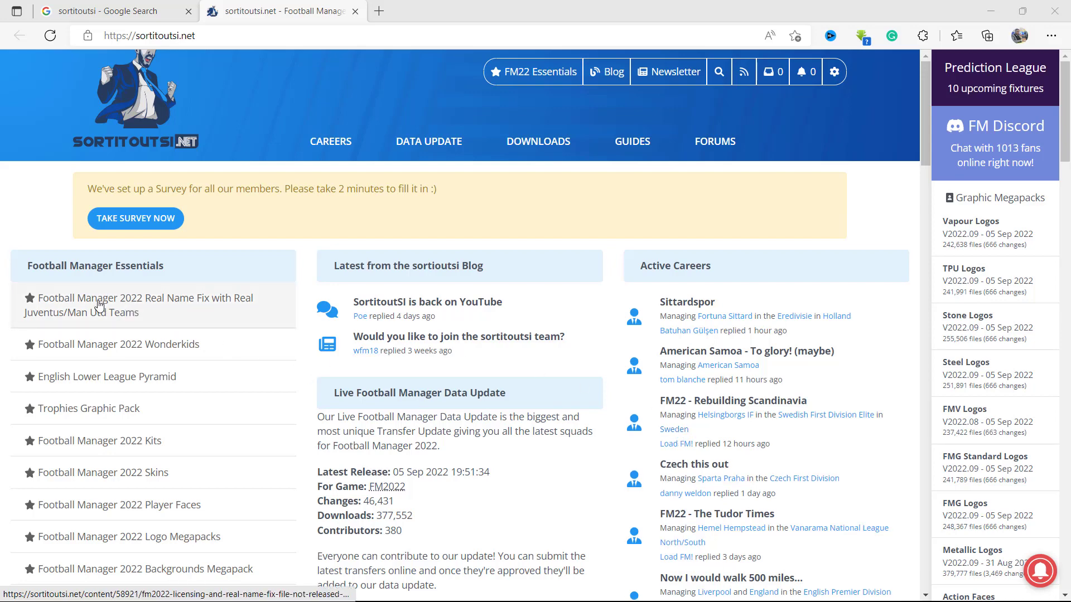
# Step: Open the Football Manager 2022 Real Name Fix page in a new tab and go to the v4.1 .rar file's download page
pyautogui.rightClick(156, 304)
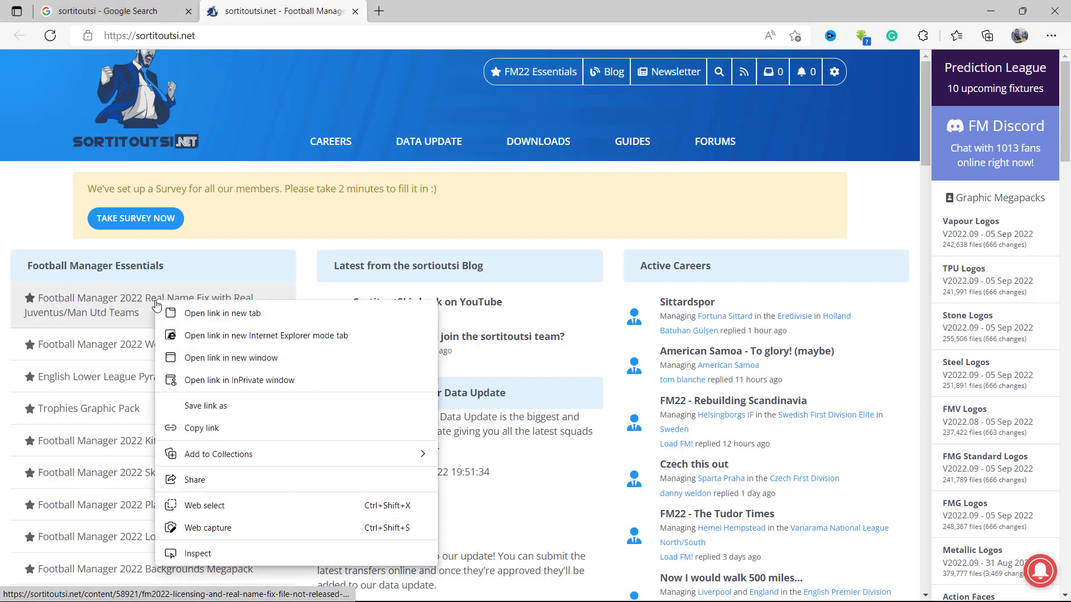
pyautogui.click(196, 314)
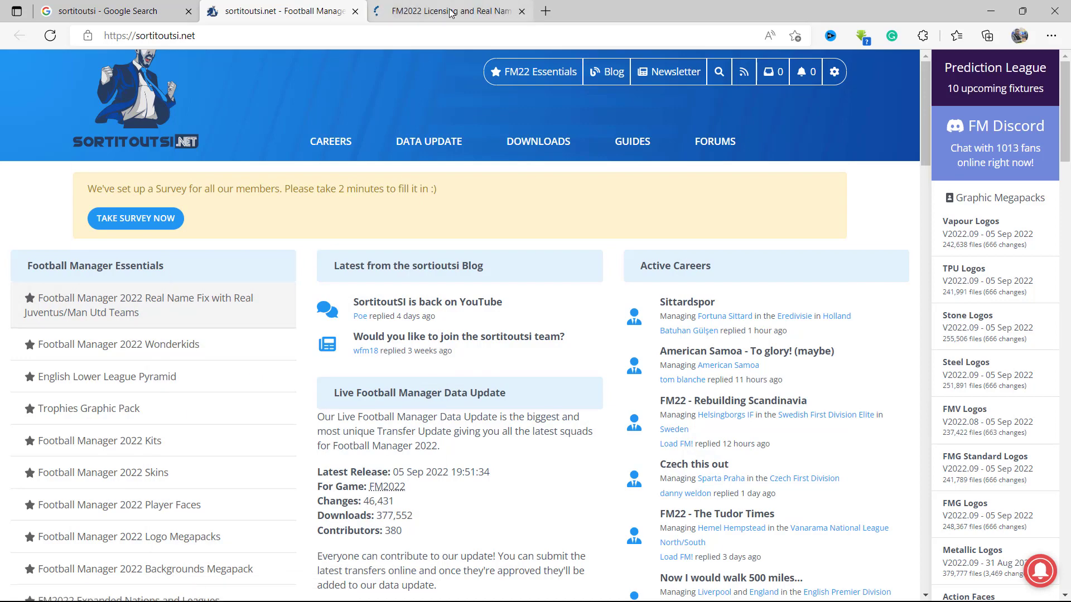
pyautogui.click(431, 8)
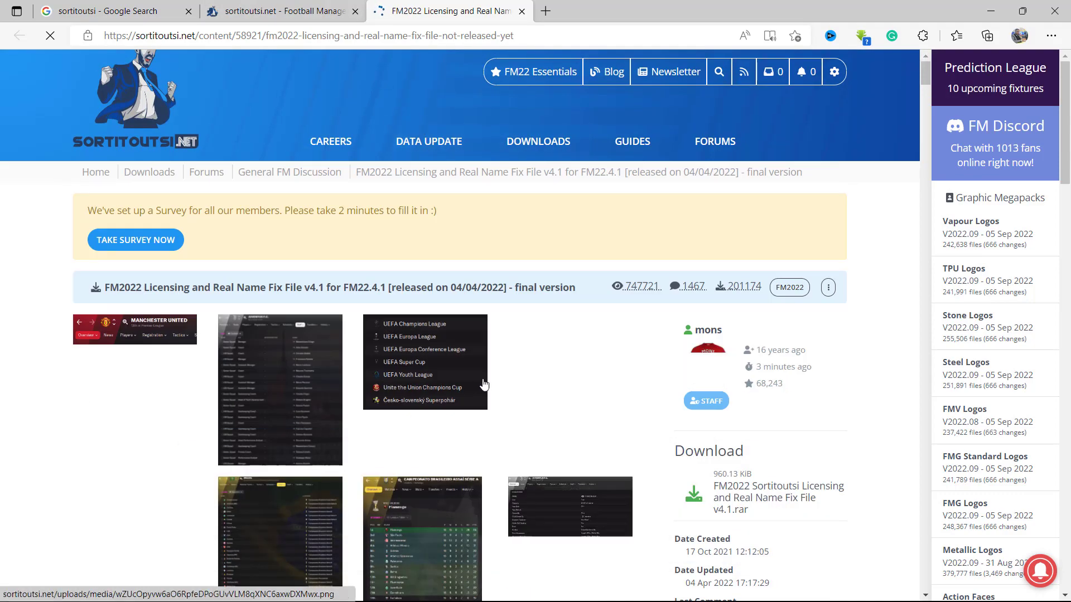
pyautogui.scroll(-2, 527, 384)
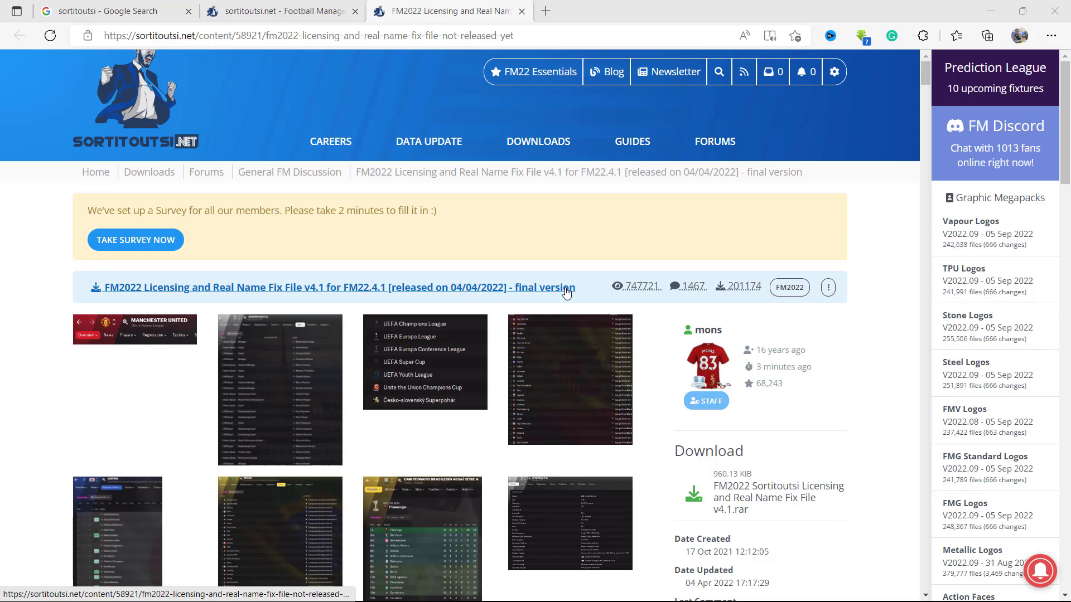
pyautogui.click(778, 496)
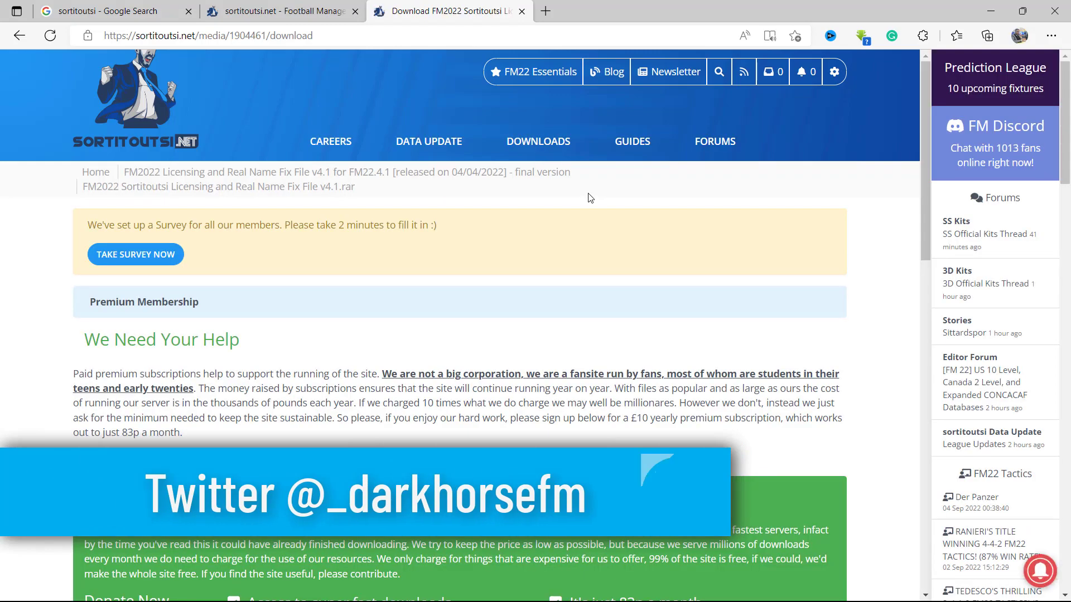
# Step: Open the free mega.nz mirror in a new tab and download FM2022 Sortitoutsi Licensing and Real Name Fix File v4.1.rar
pyautogui.scroll(-8, 578, 331)
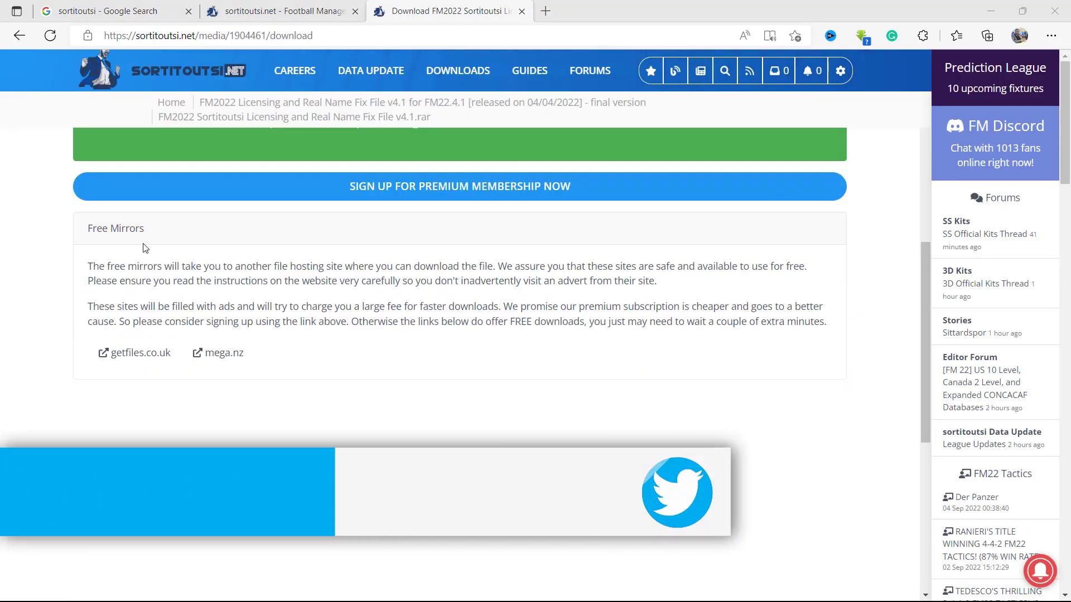
pyautogui.scroll(5, 159, 246)
pyautogui.scroll(-7, 159, 245)
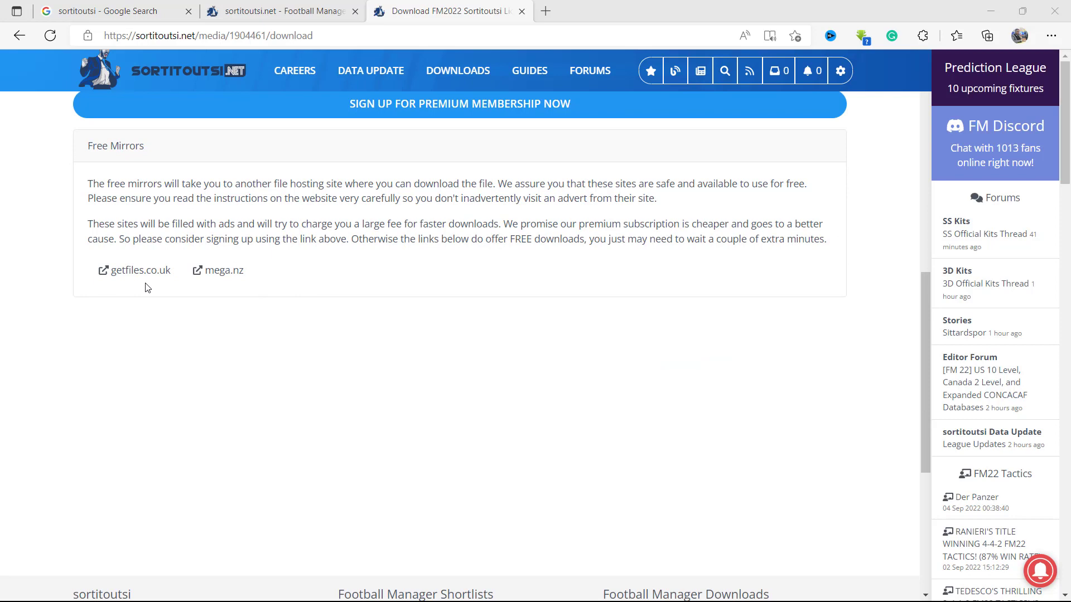
pyautogui.rightClick(226, 269)
pyautogui.click(281, 281)
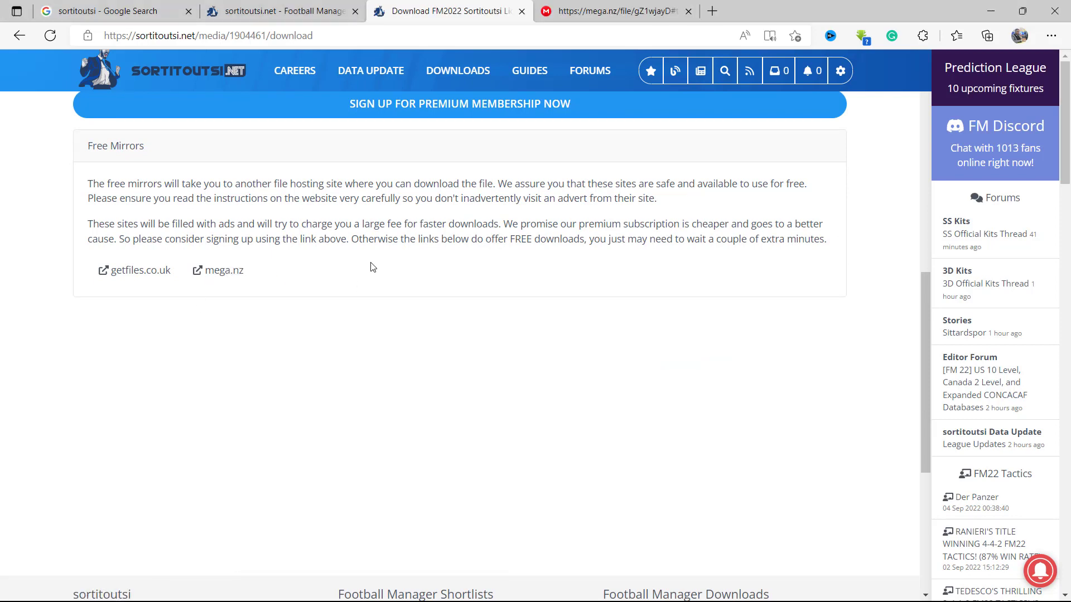
pyautogui.click(610, 10)
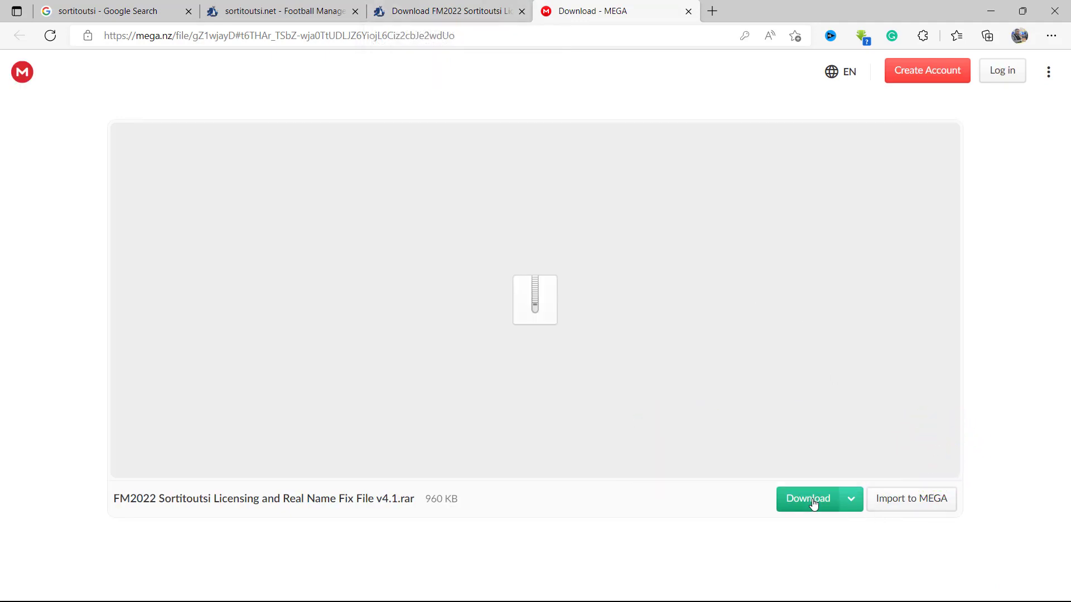
pyautogui.click(813, 503)
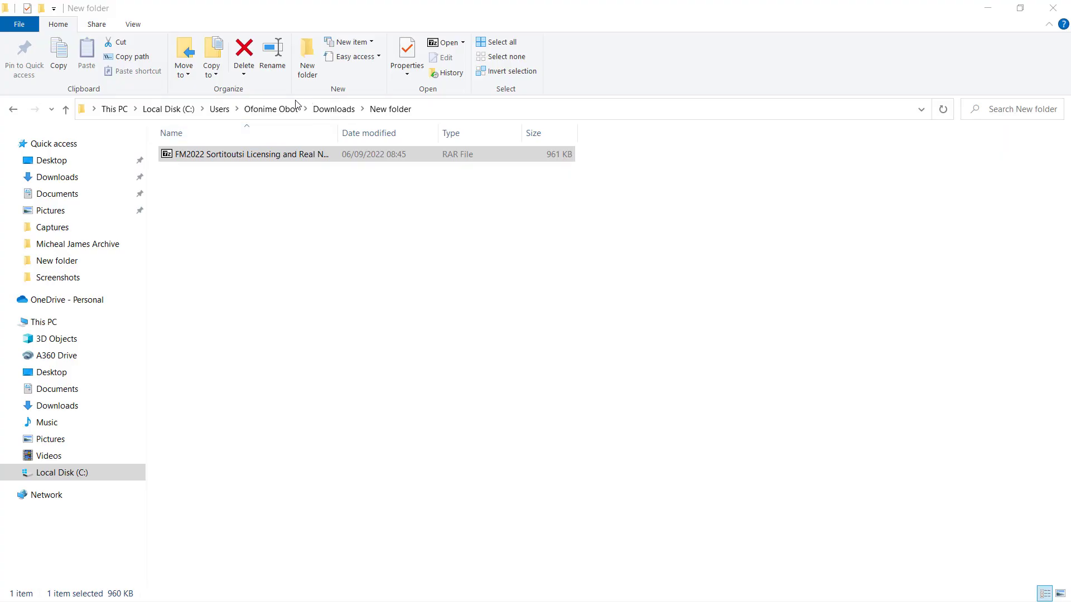
# Step: In File Explorer, extract the downloaded Real Name Fix archive with 7-Zip into its own subfolder and open the extracted folder
pyautogui.rightClick(265, 160)
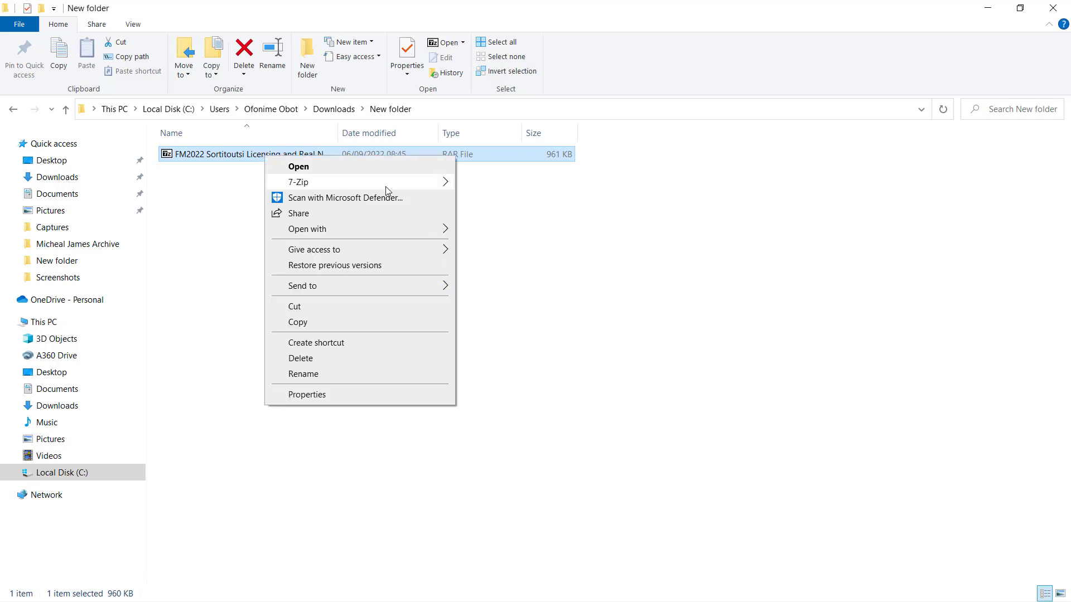
pyautogui.moveTo(387, 190)
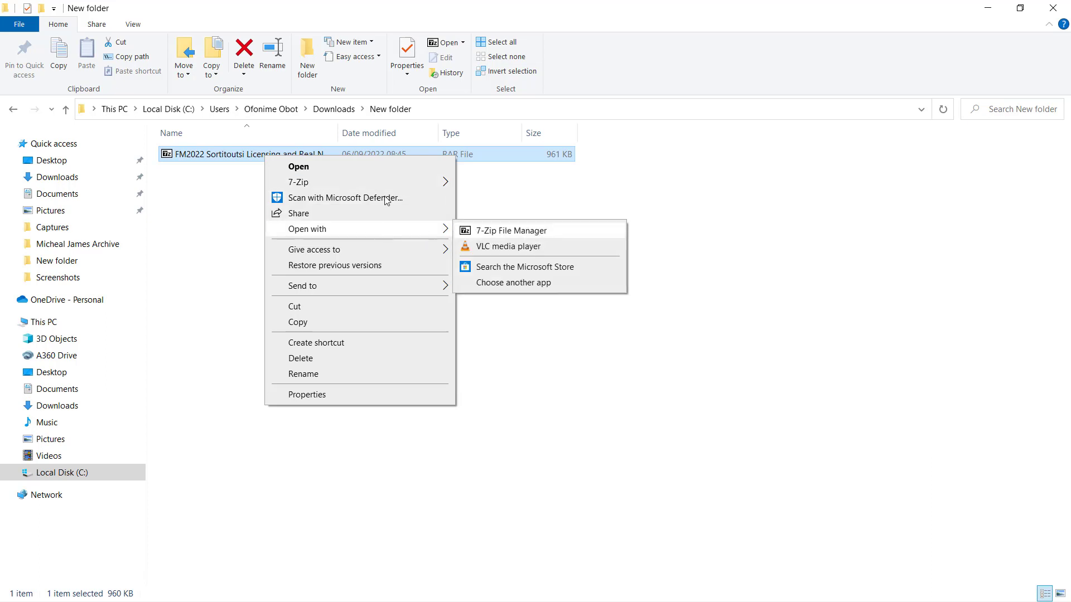
pyautogui.click(527, 216)
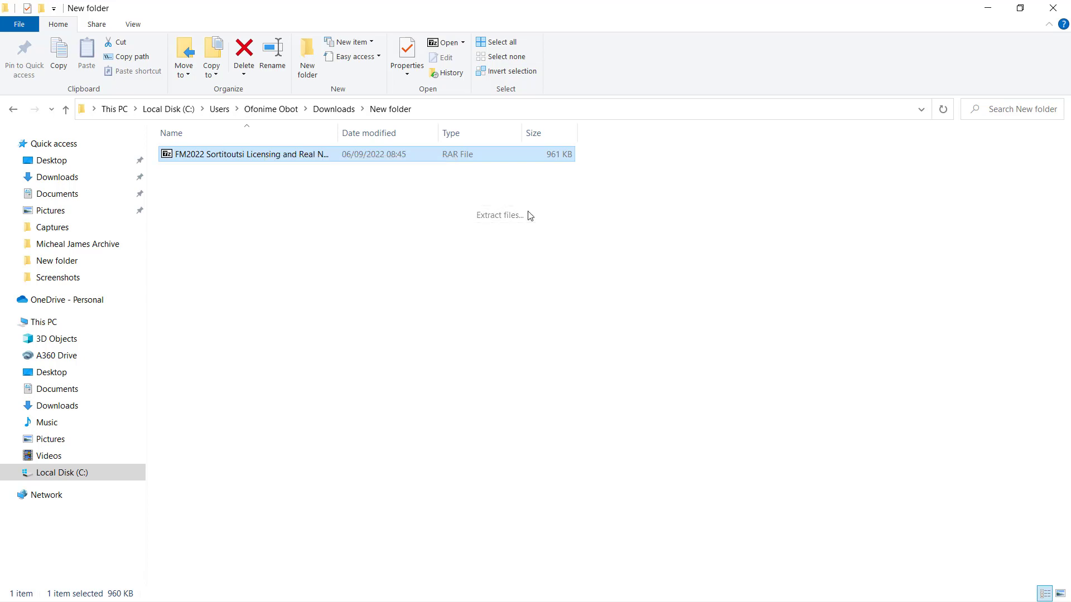
pyautogui.moveTo(549, 201); pyautogui.dragTo(813, 182)
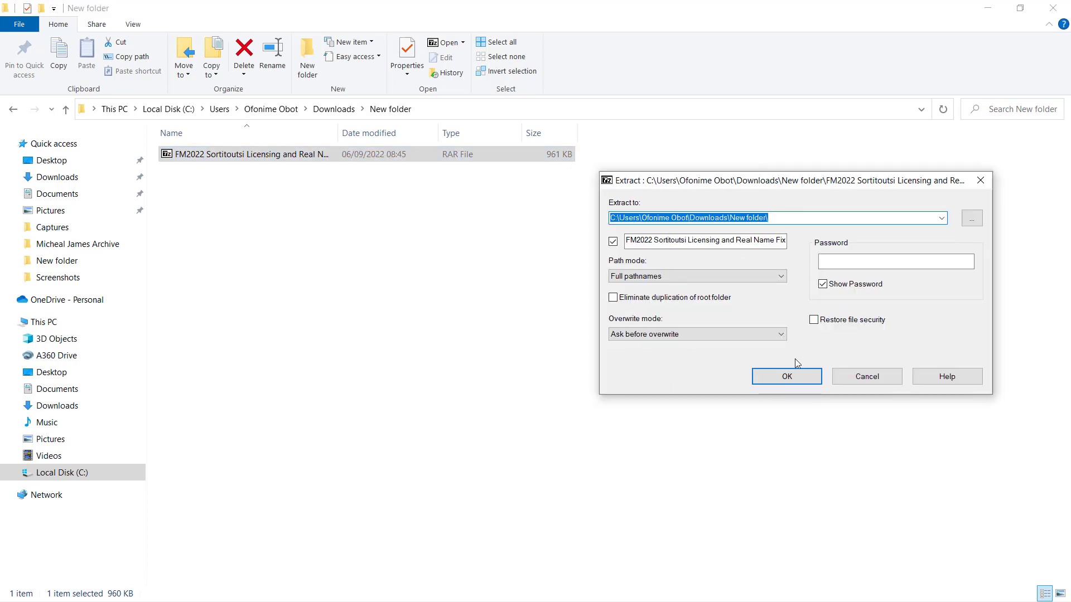
pyautogui.click(794, 380)
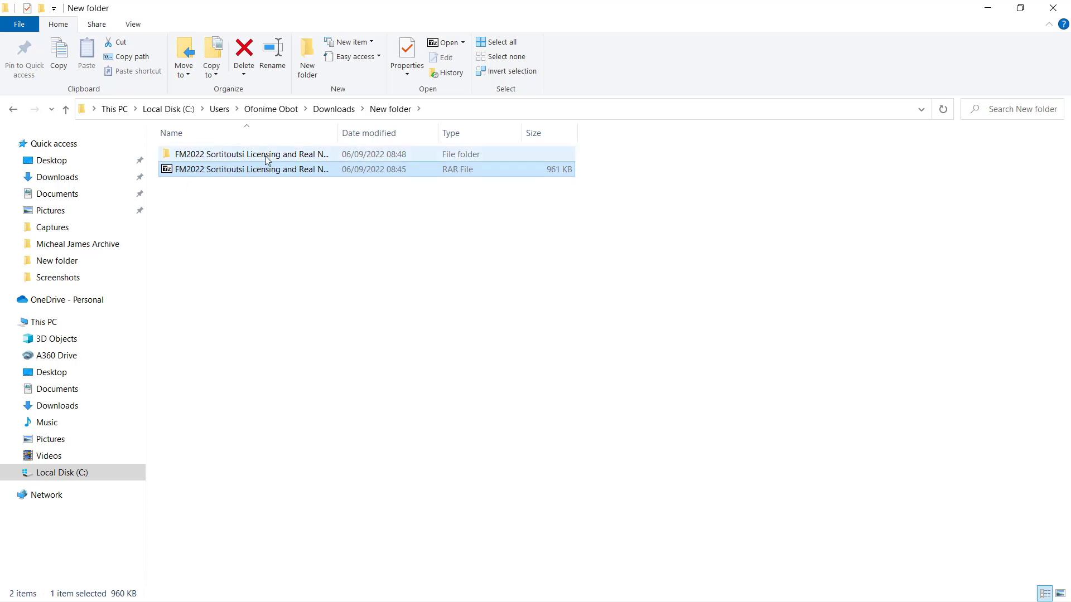
pyautogui.click(266, 159)
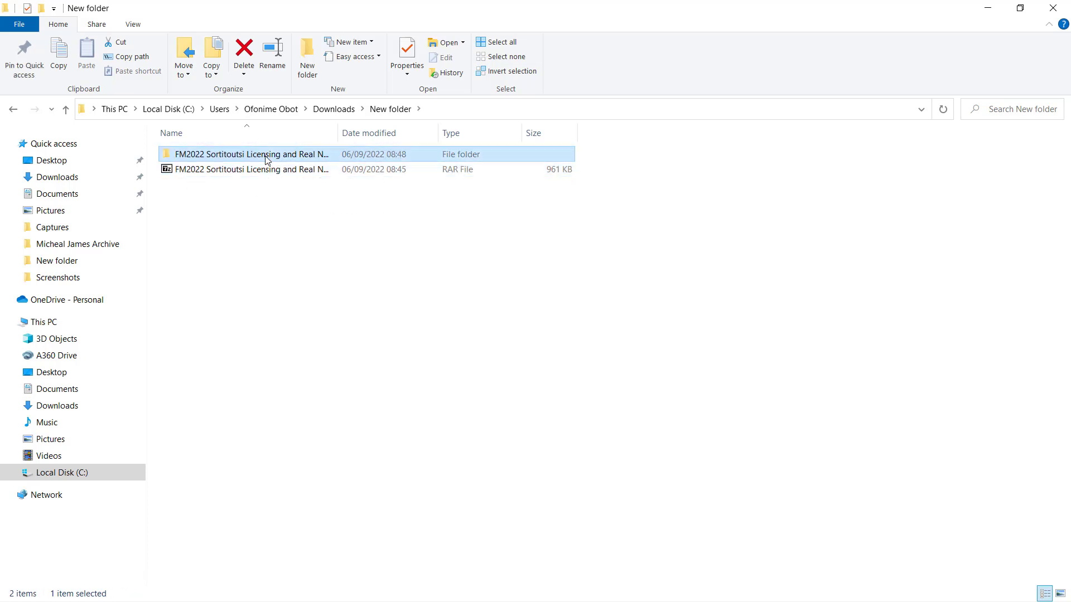
pyautogui.doubleClick(266, 159)
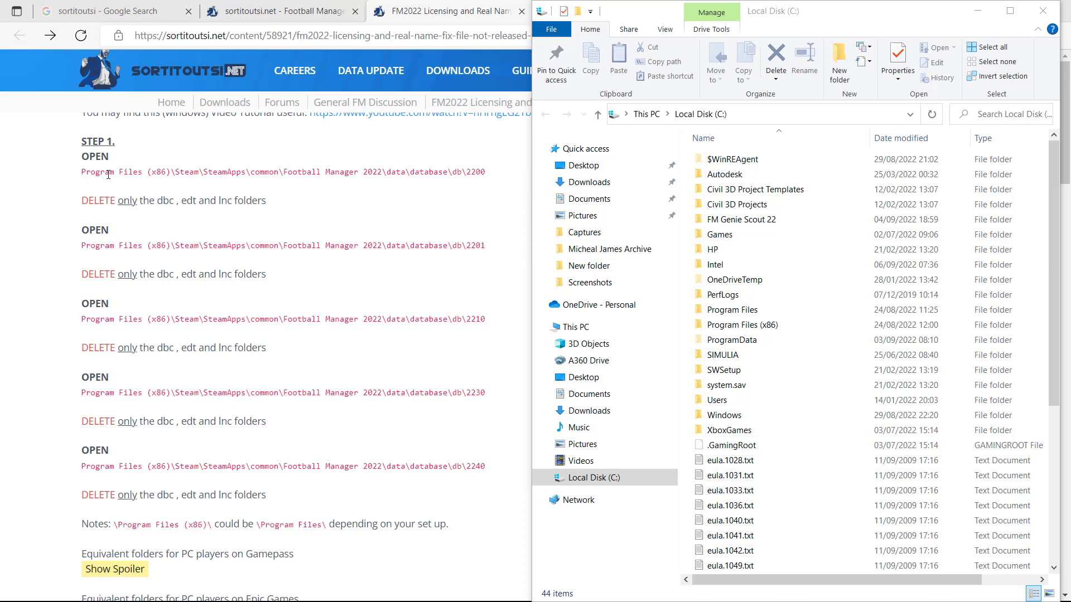
# Step: On Local Disk (C:), open the folder Program Files (x86)\Steam\steamapps\common\Football Manager 2022\data\database\db
pyautogui.doubleClick(769, 330)
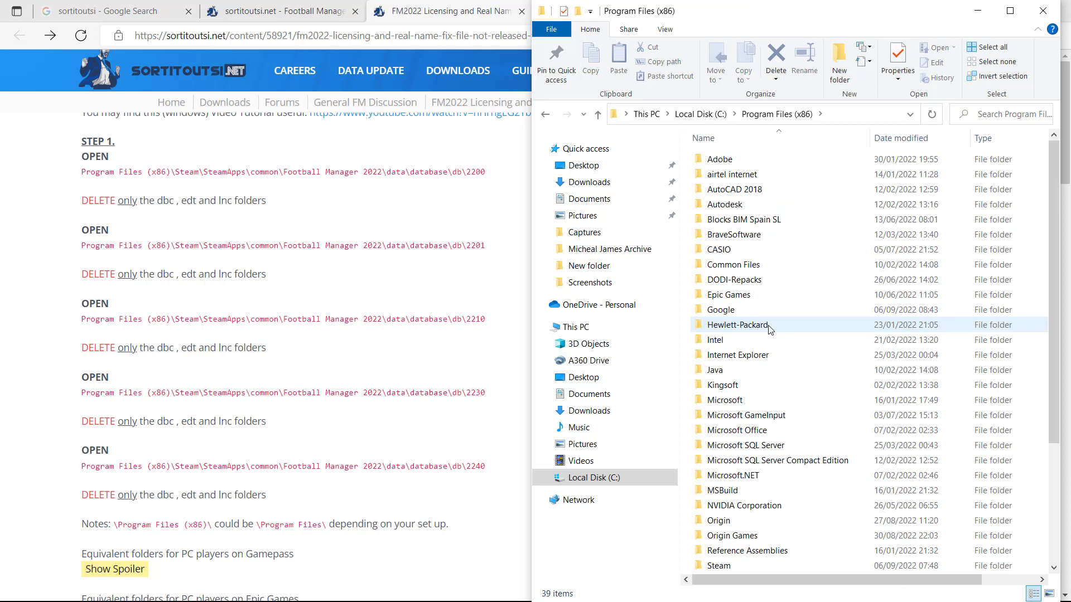
pyautogui.scroll(-2, 769, 329)
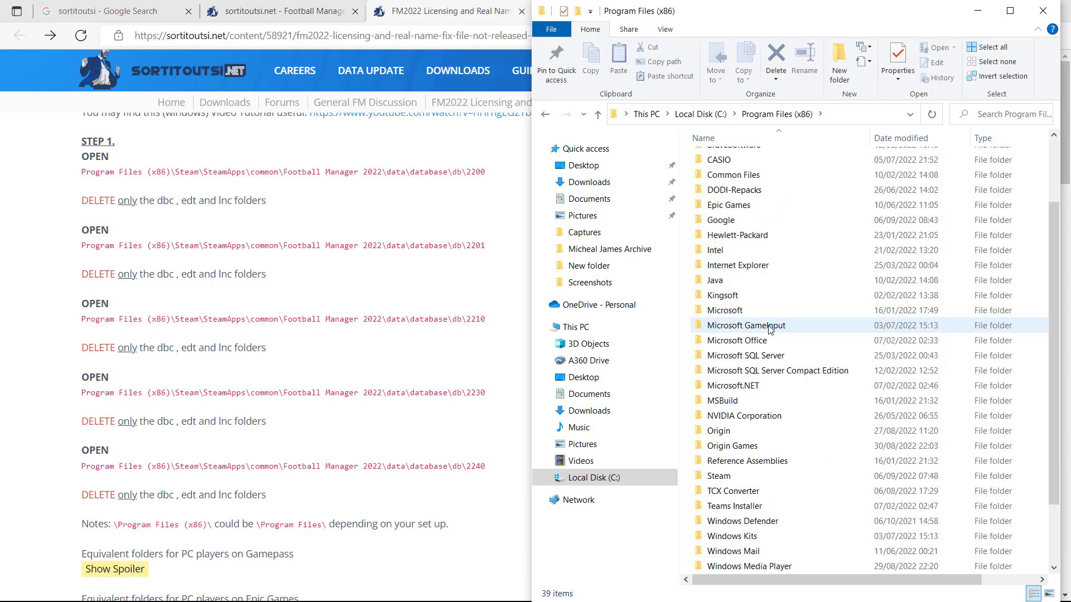
pyautogui.scroll(-2, 769, 328)
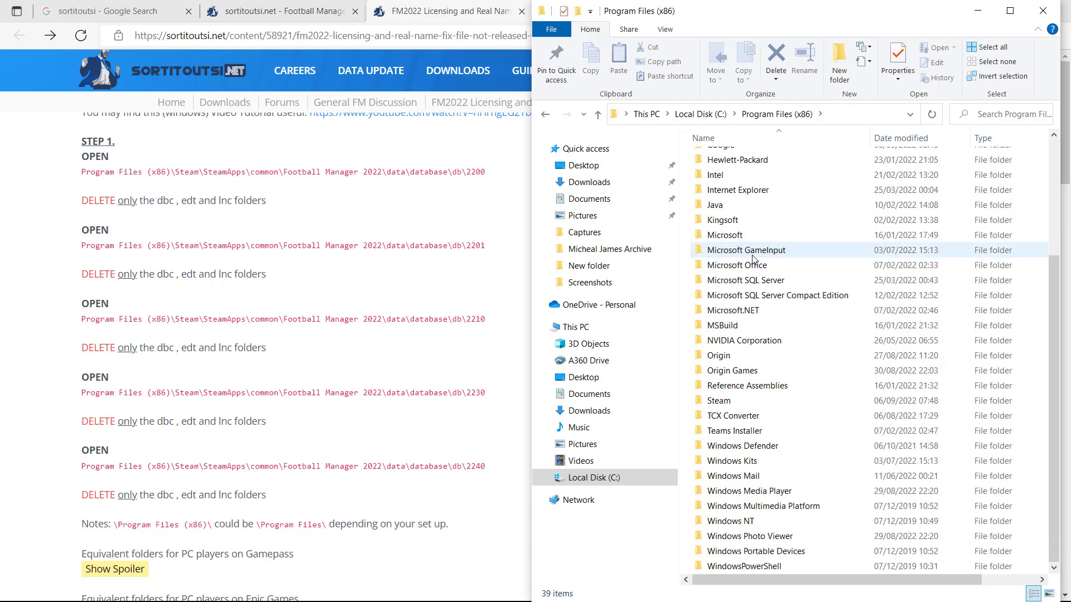
pyautogui.doubleClick(720, 400)
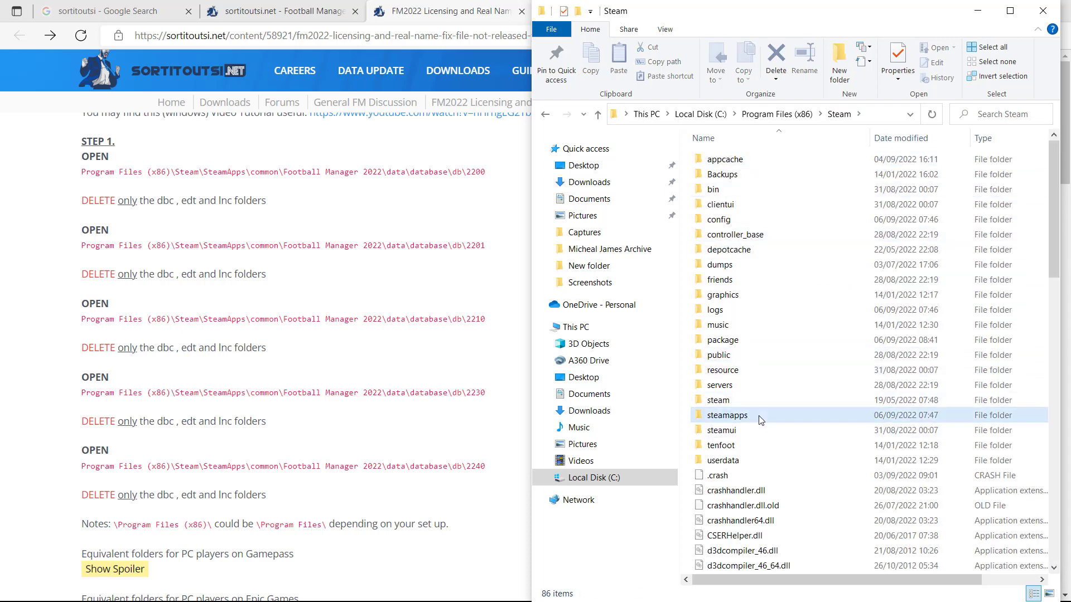
pyautogui.doubleClick(725, 415)
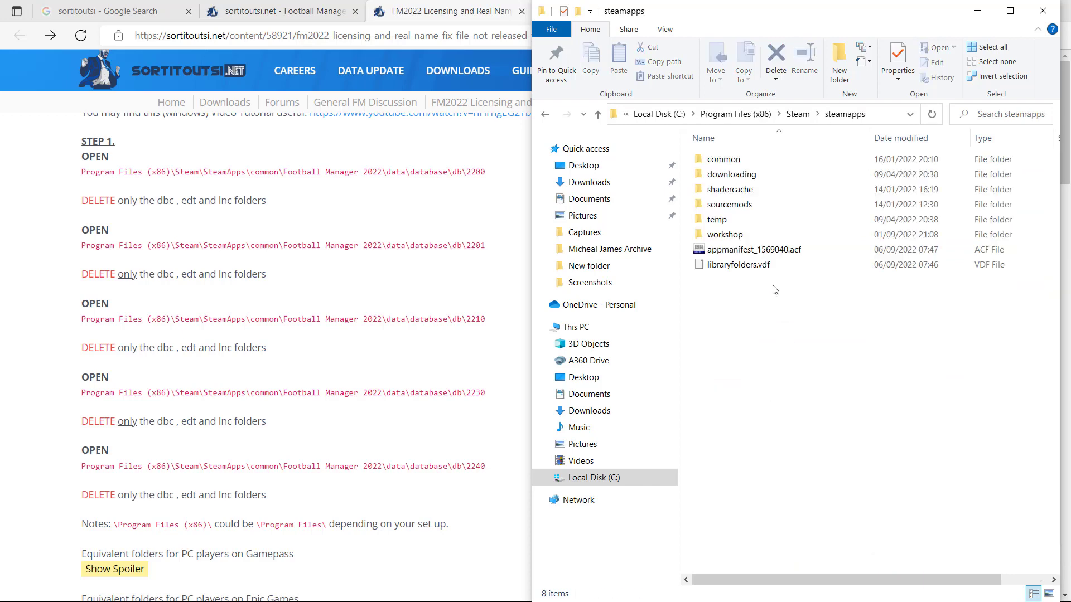
pyautogui.doubleClick(742, 161)
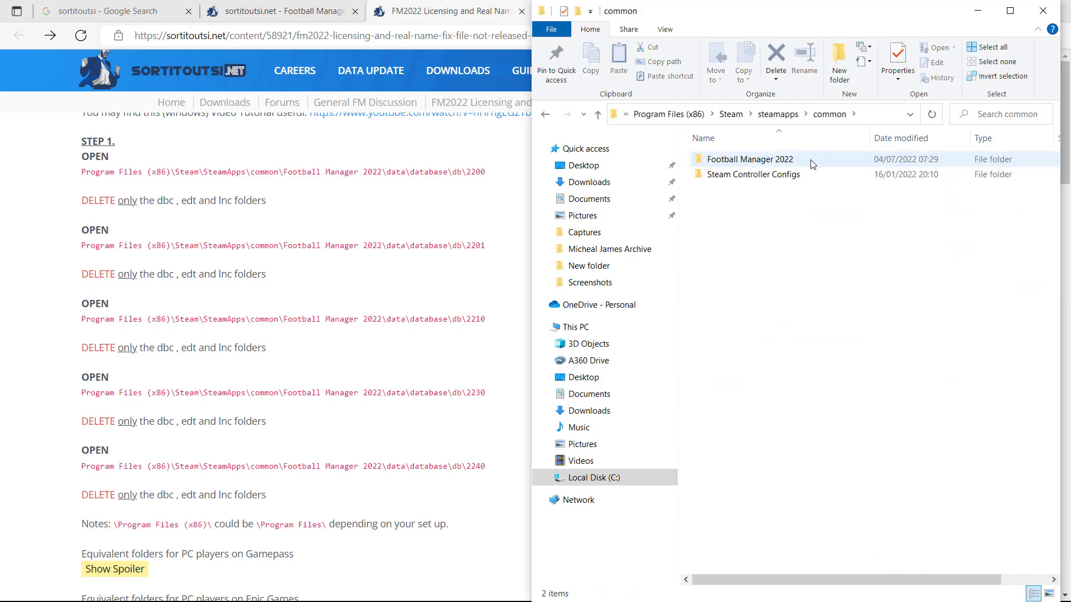
pyautogui.doubleClick(812, 161)
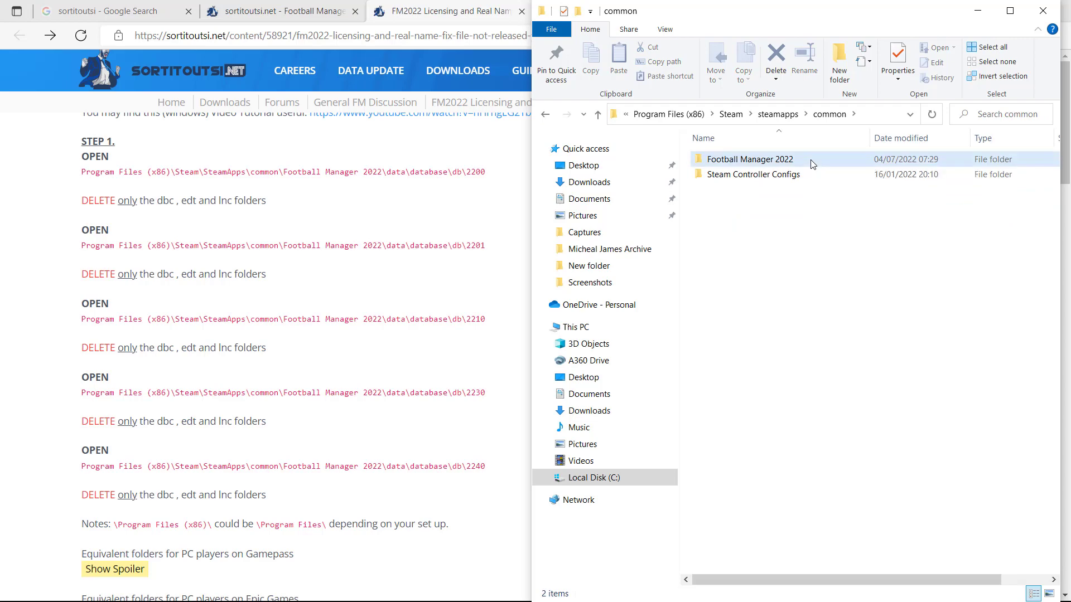
pyautogui.doubleClick(781, 160)
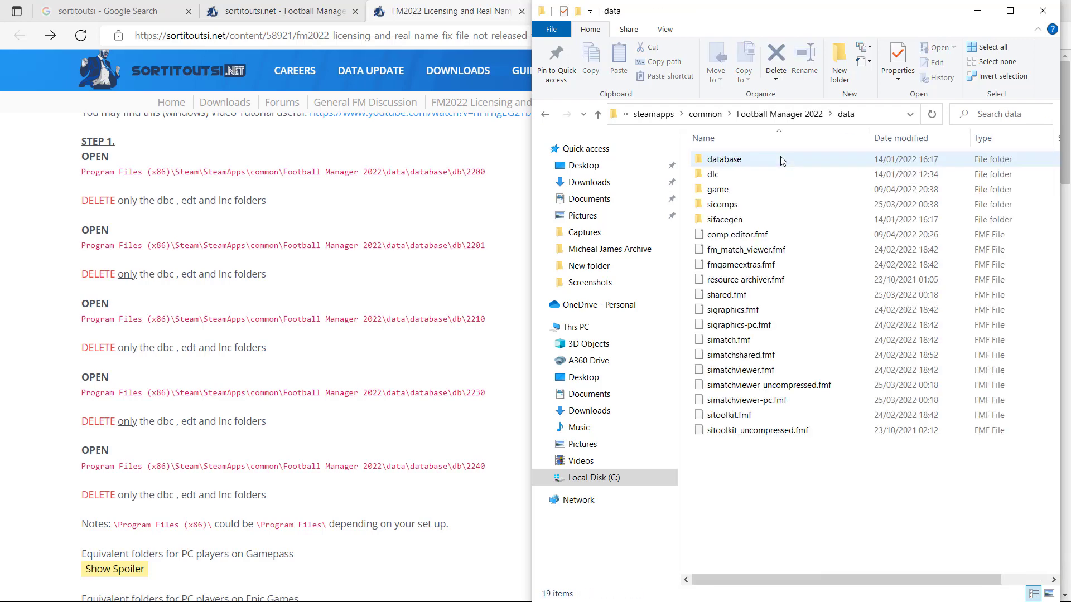
pyautogui.doubleClick(749, 161)
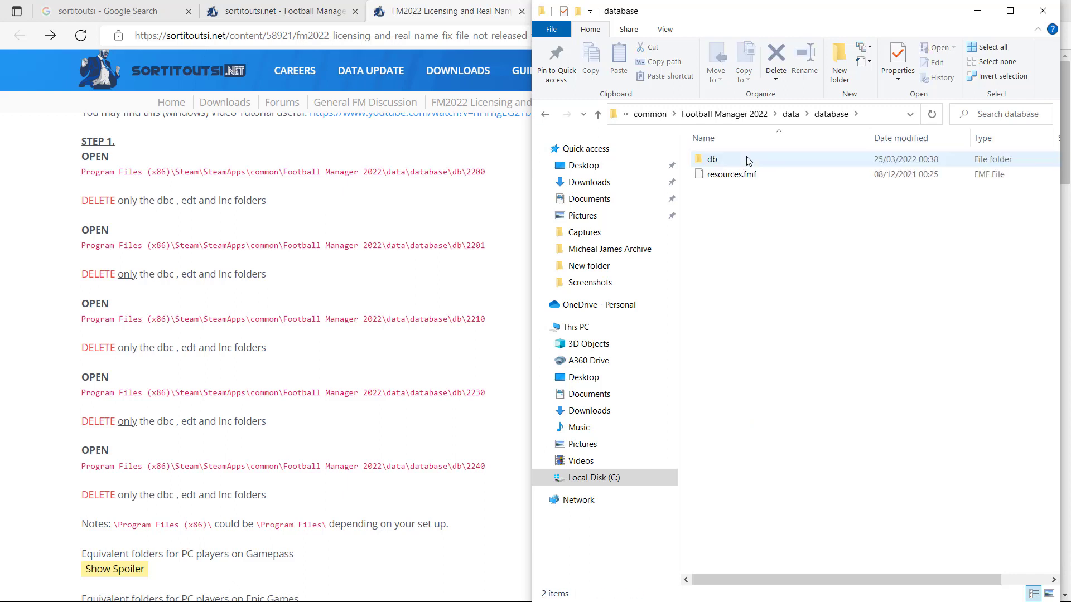
pyautogui.doubleClick(749, 162)
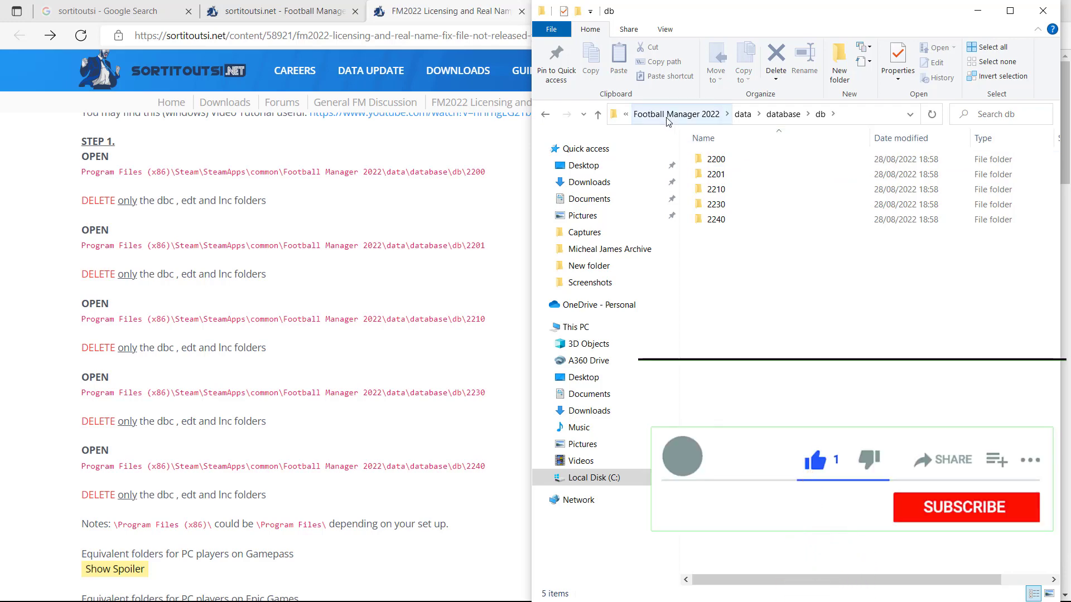
# Step: Go back up to Program Files (x86) and reopen Steam\steamapps\common\Football Manager 2022\data\database\db
pyautogui.click(634, 117)
pyautogui.click(636, 115)
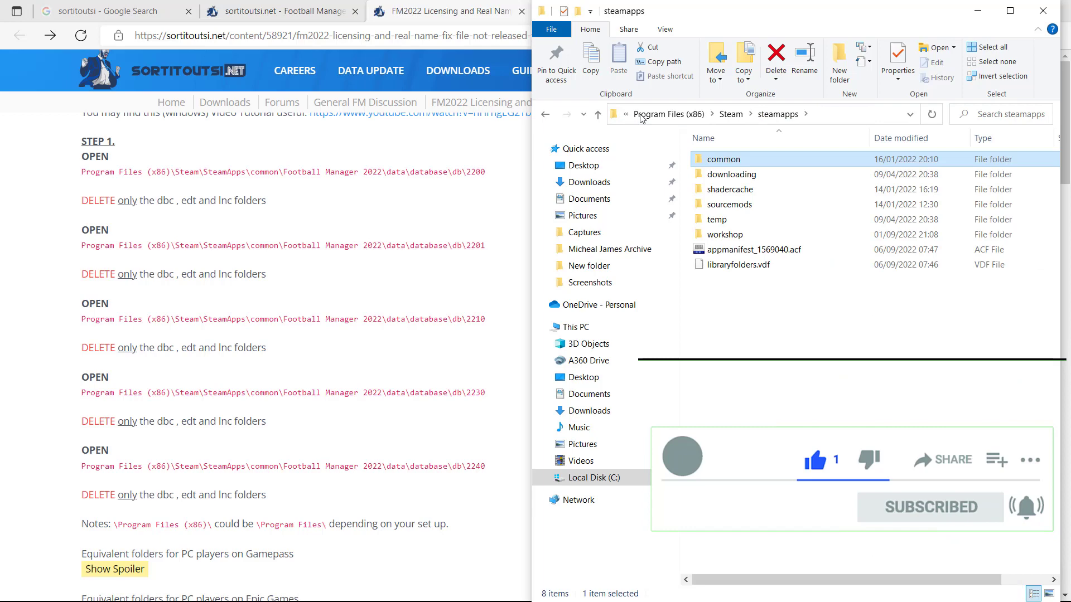
pyautogui.click(640, 115)
pyautogui.scroll(-4, 729, 267)
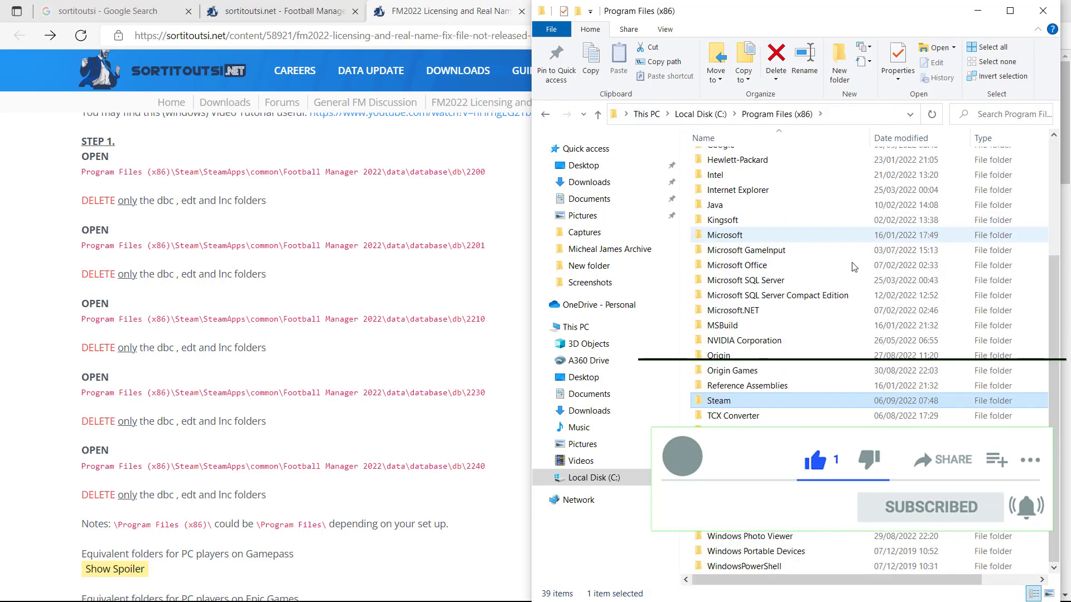
pyautogui.doubleClick(731, 403)
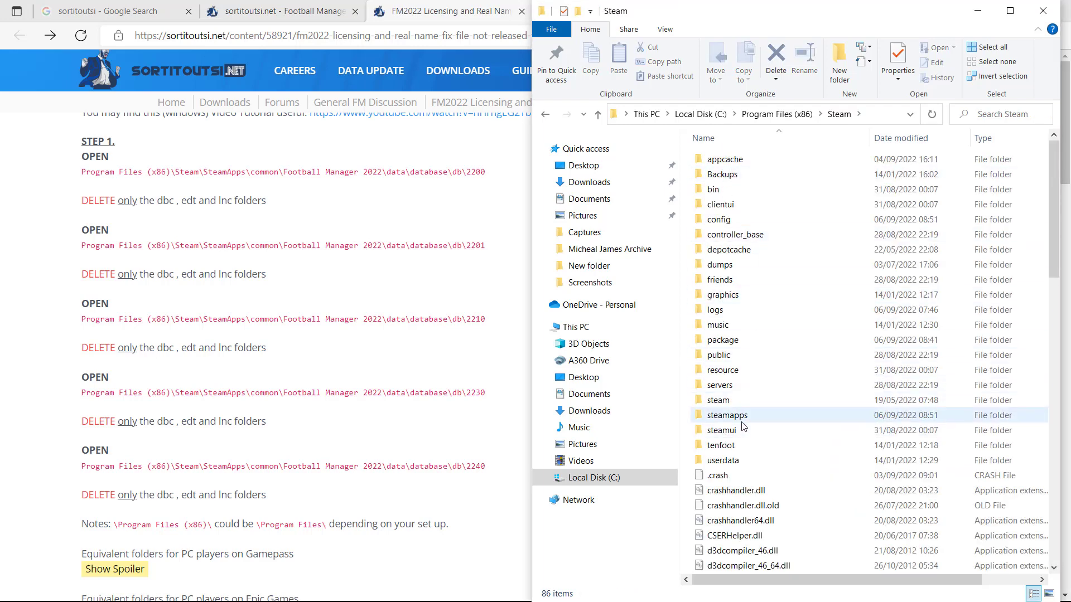
pyautogui.doubleClick(726, 416)
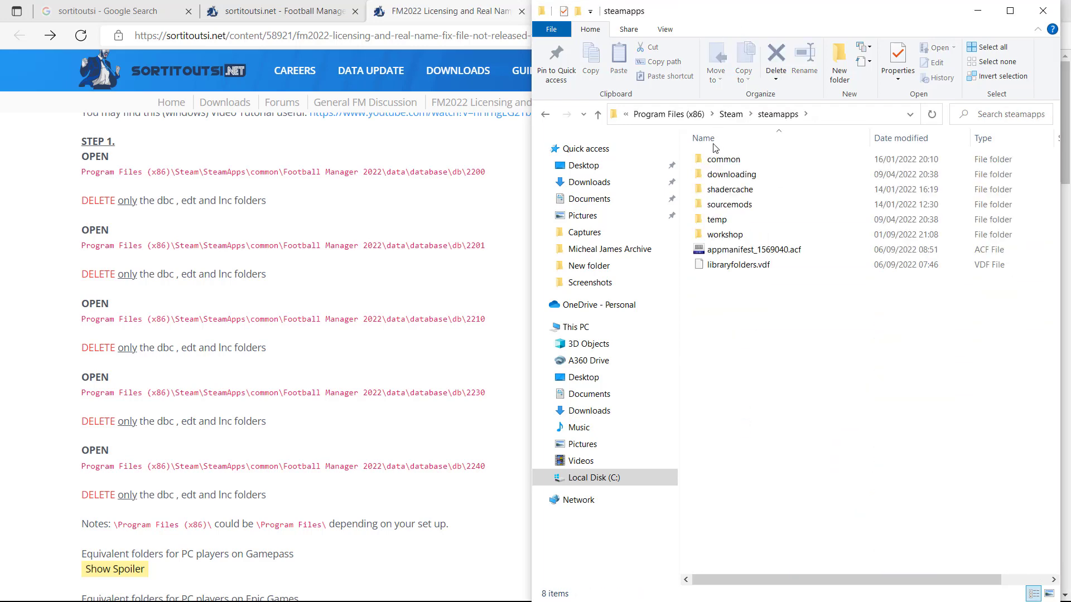
pyautogui.doubleClick(745, 160)
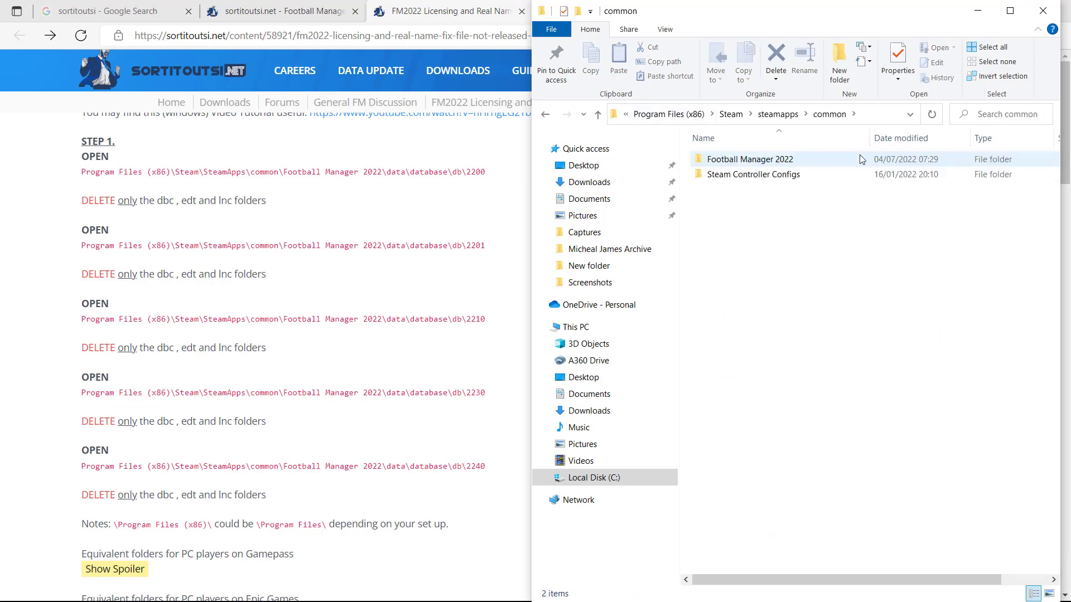
pyautogui.click(792, 164)
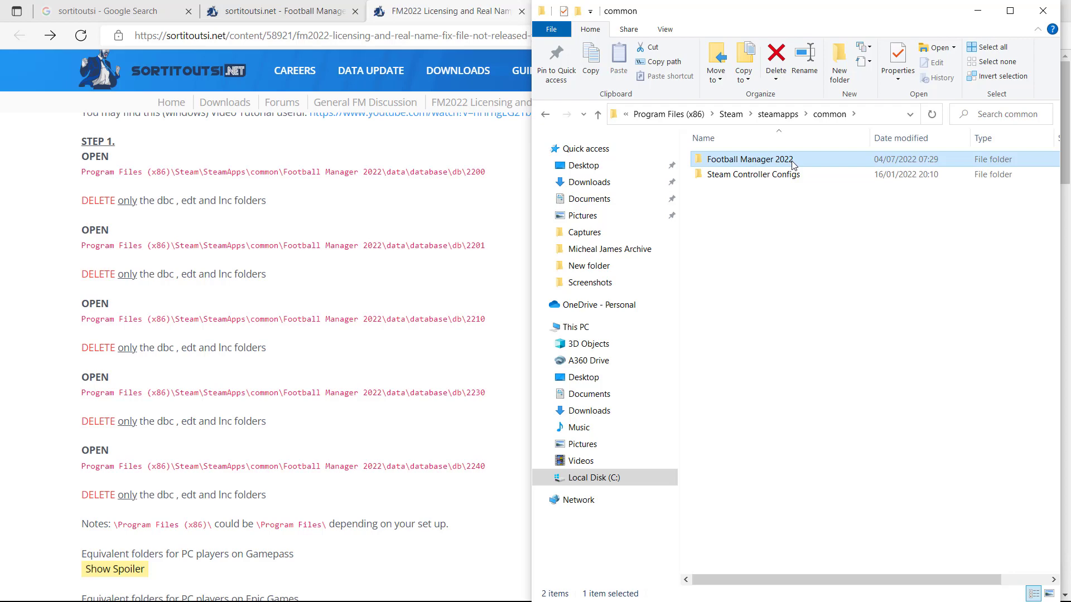
pyautogui.doubleClick(793, 162)
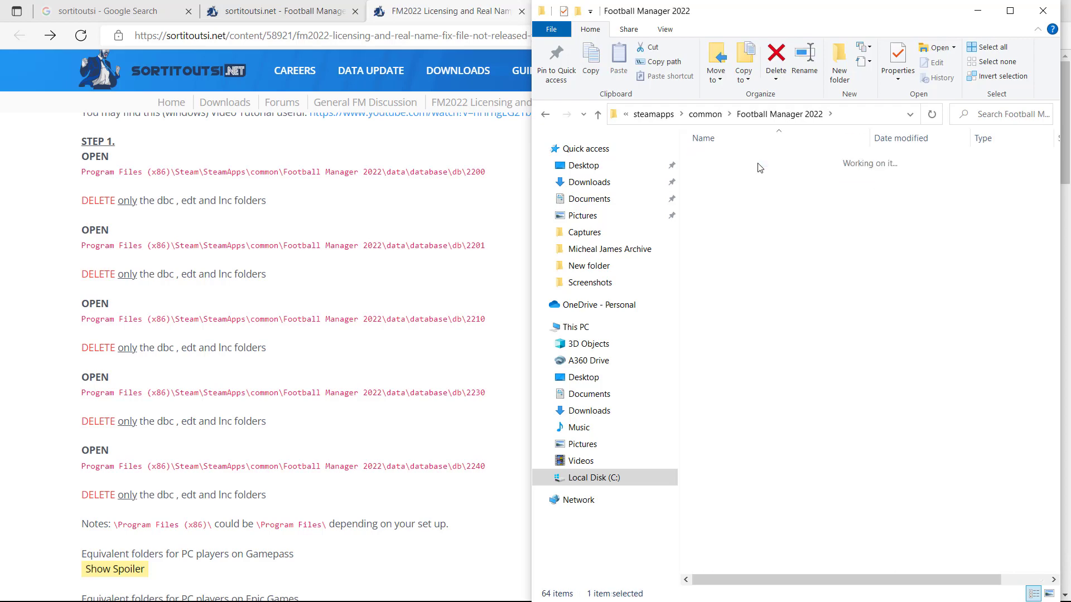
pyautogui.doubleClick(774, 161)
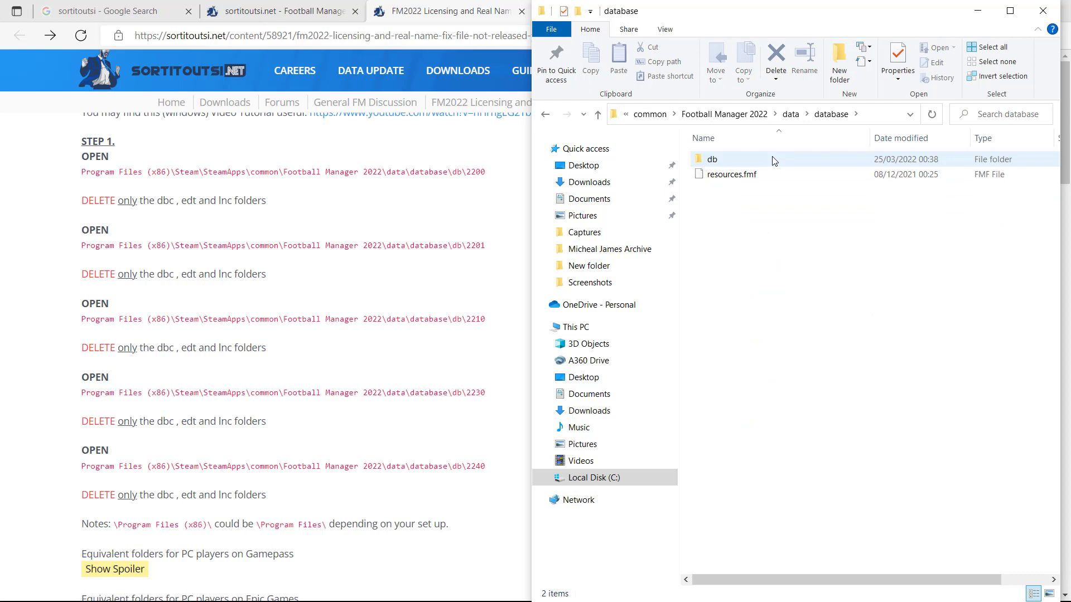
pyautogui.doubleClick(772, 161)
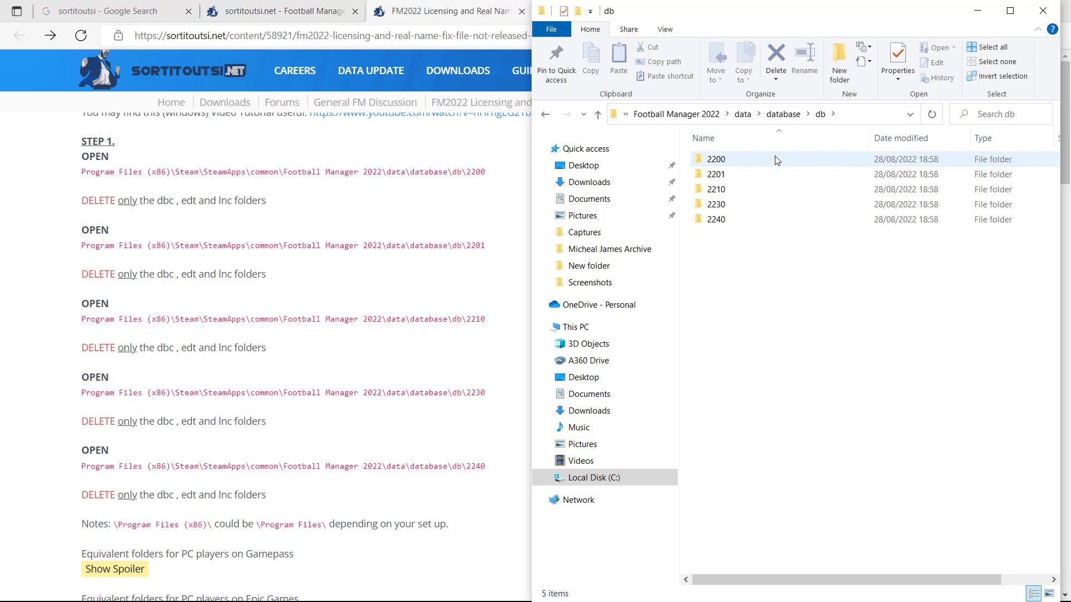
# Step: Open the 2200 database folder and try to delete its dbc, edt and lnc folders, leaving 2200_fm out of the selection
pyautogui.moveTo(768, 158)
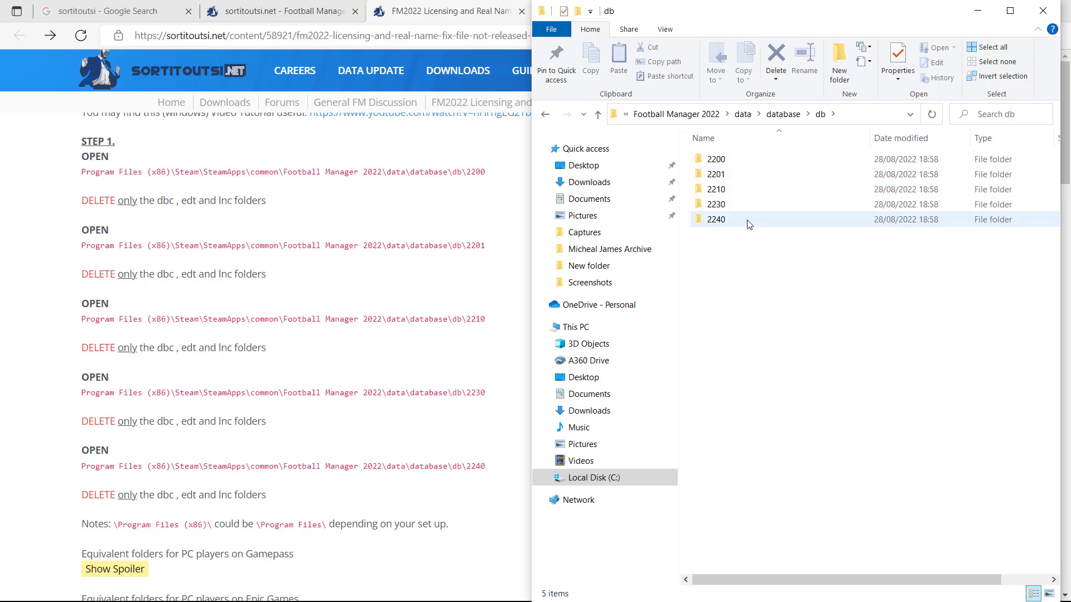
pyautogui.moveTo(747, 223)
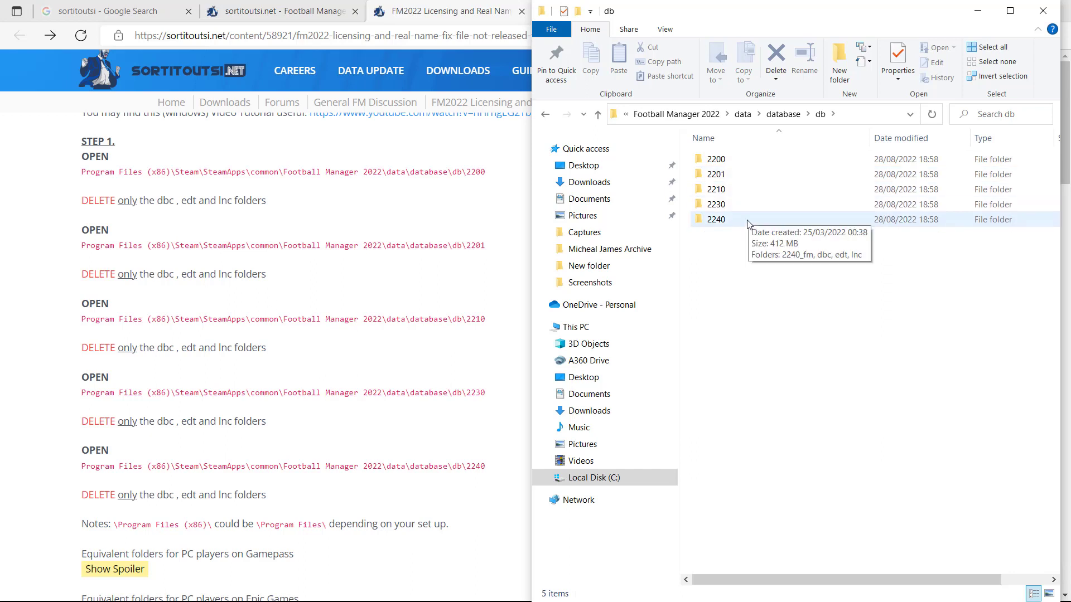
pyautogui.doubleClick(742, 158)
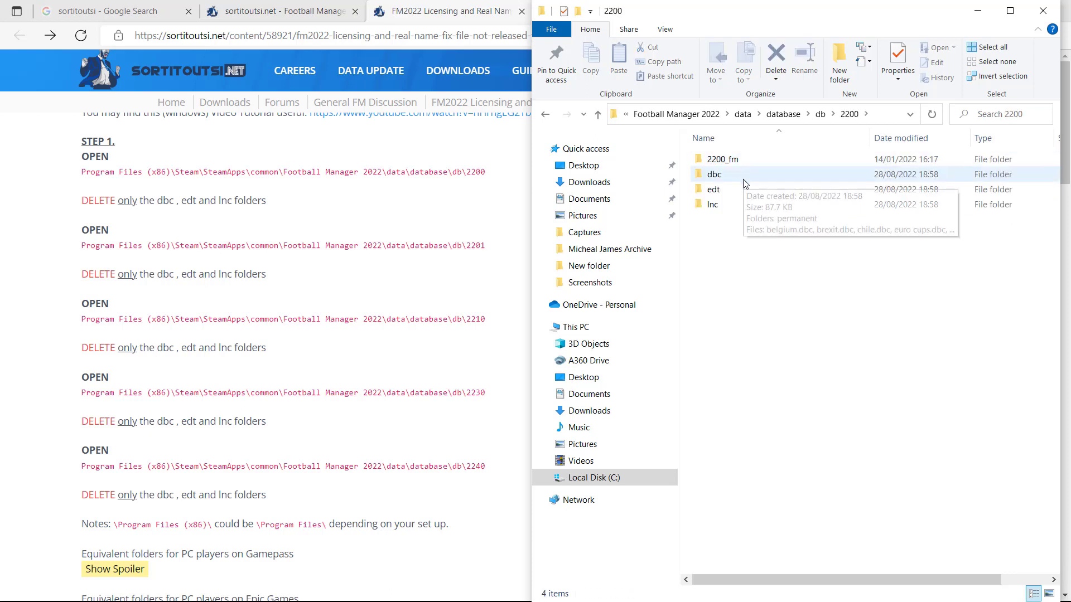
pyautogui.click(744, 181)
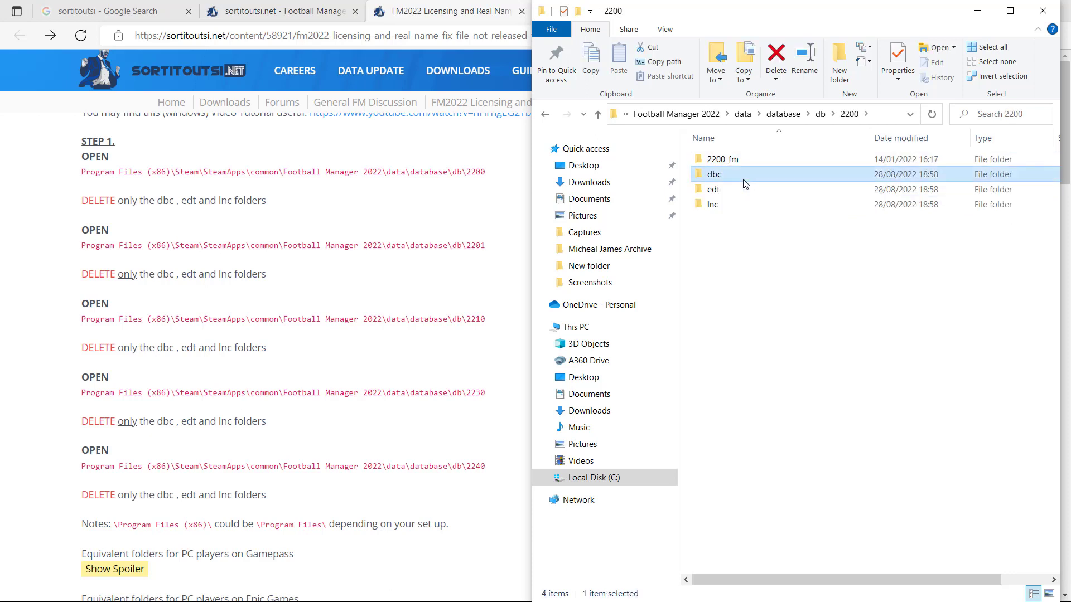
pyautogui.hotkey('shift', 'Down')
pyautogui.hotkey('shift', 'Down')
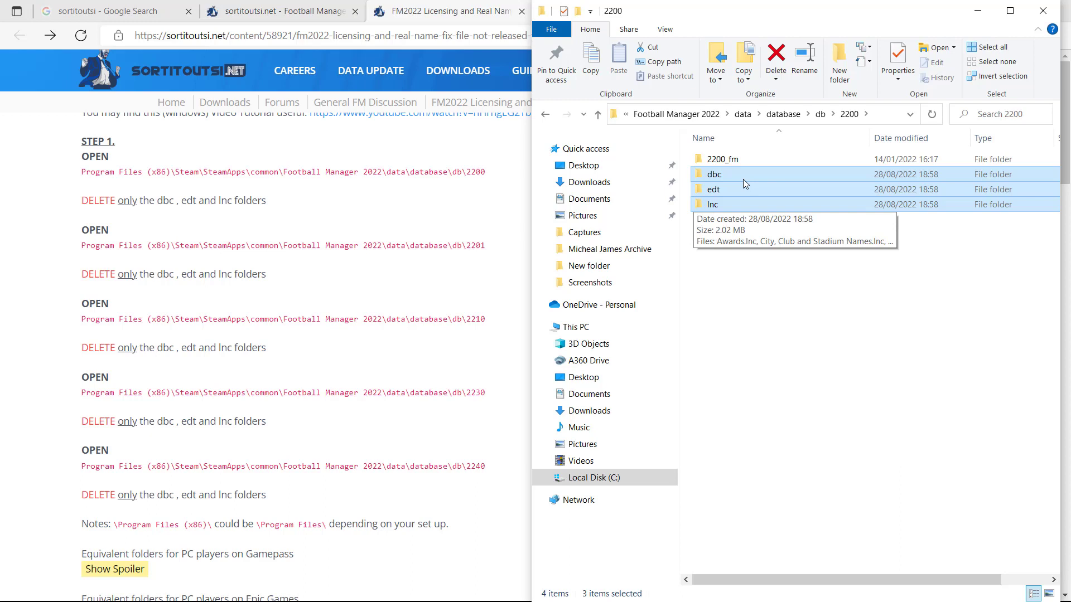
pyautogui.press('Delete')
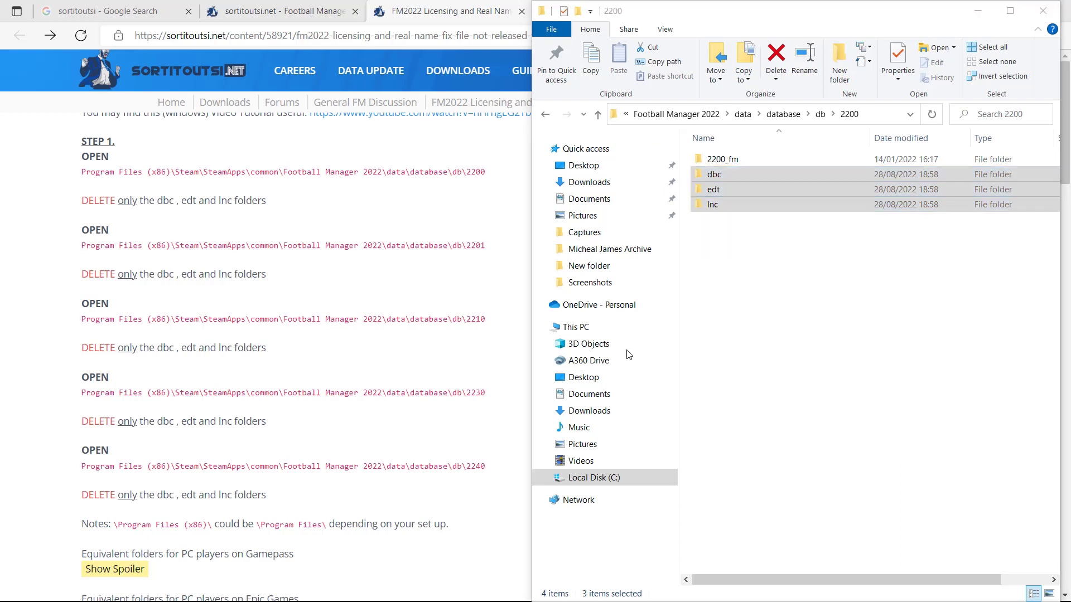
# Step: Return to the db folder and open 2240 to examine its dbc, edt and lnc folders
pyautogui.click(818, 114)
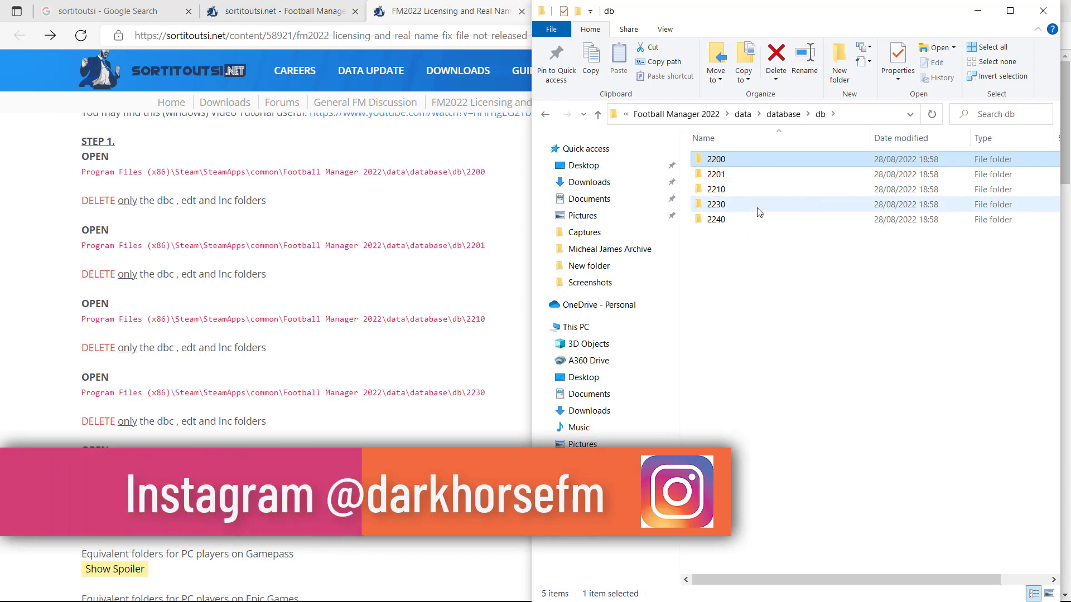
pyautogui.doubleClick(754, 220)
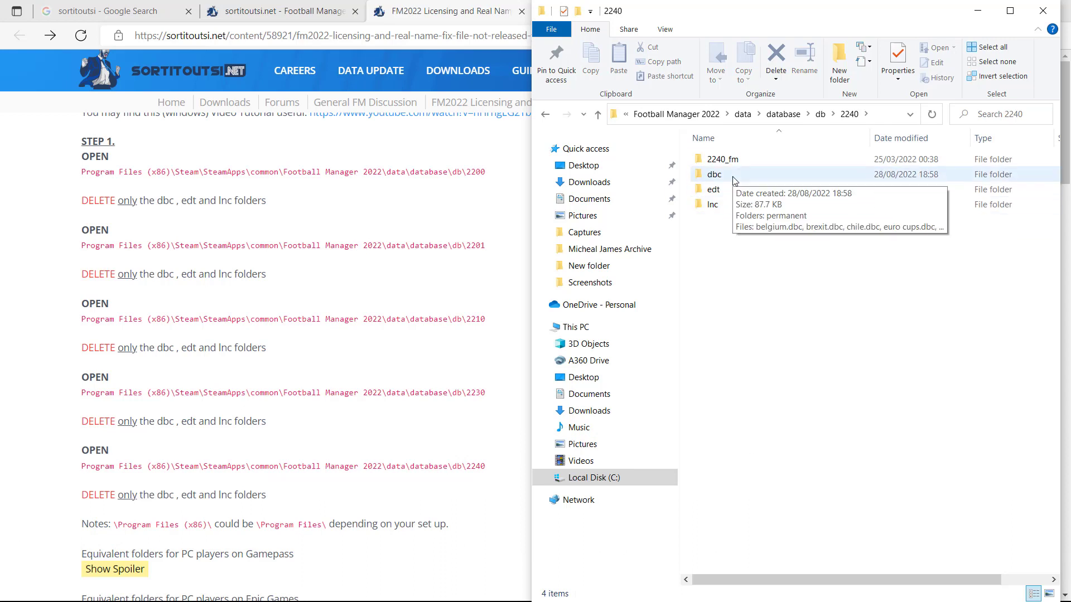
pyautogui.click(734, 176)
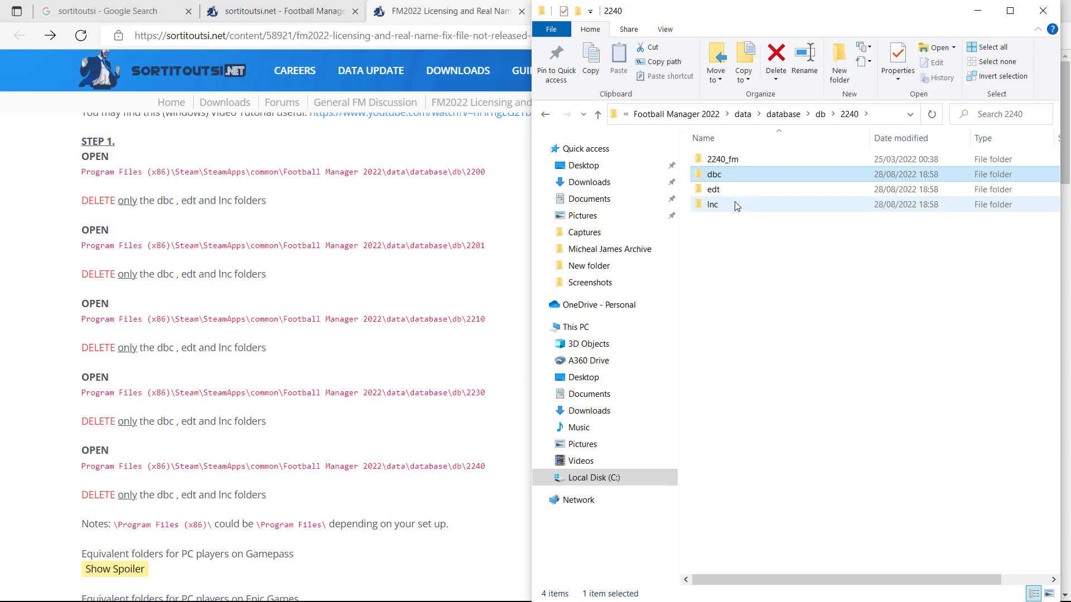
pyautogui.press('BackSpace')
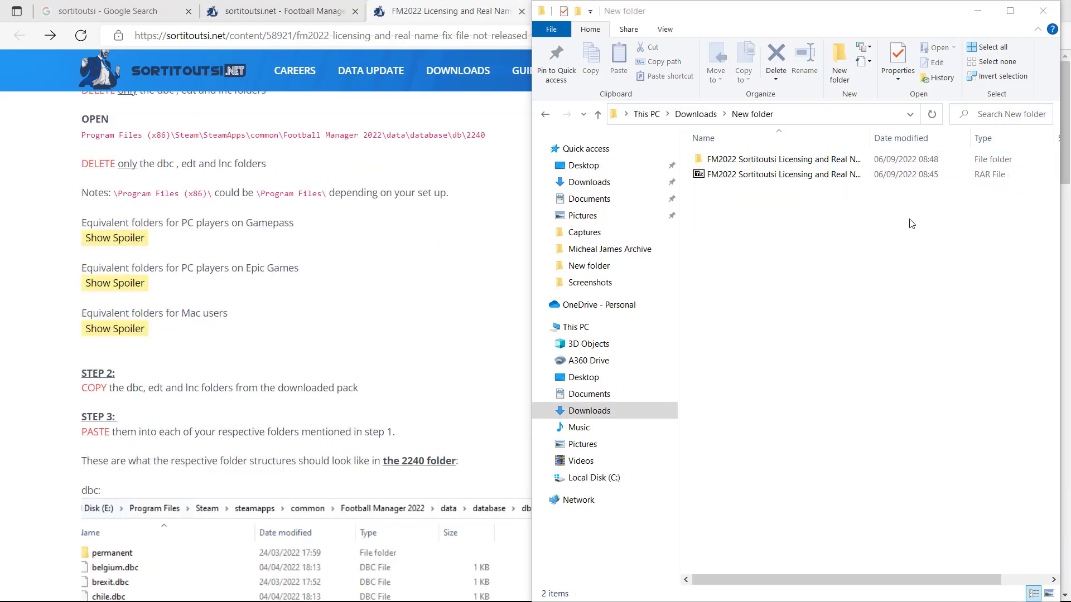
# Step: In Downloads\New folder, open the extracted Real Name Fix v4.1 folder and its inner folder, and copy the dbc, edt and lnc folders
pyautogui.doubleClick(768, 163)
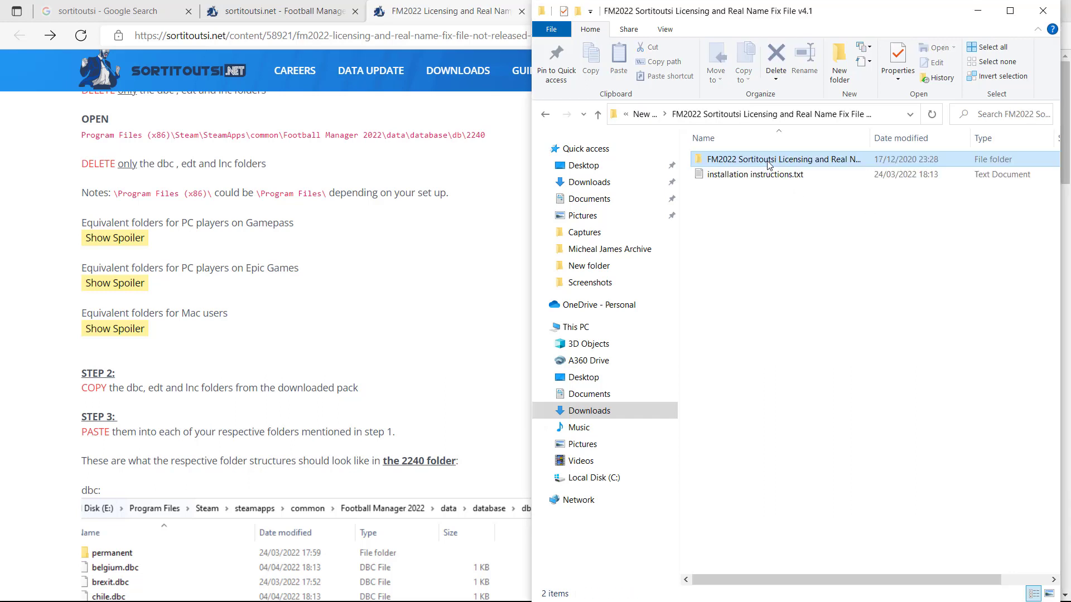
pyautogui.click(826, 162)
pyautogui.doubleClick(826, 161)
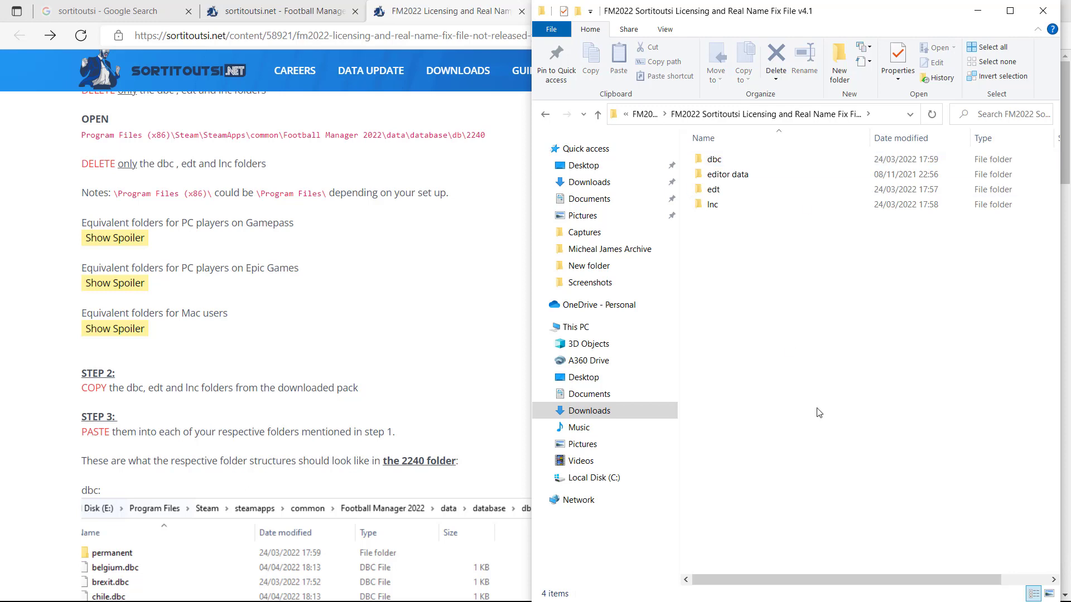
pyautogui.click(772, 169)
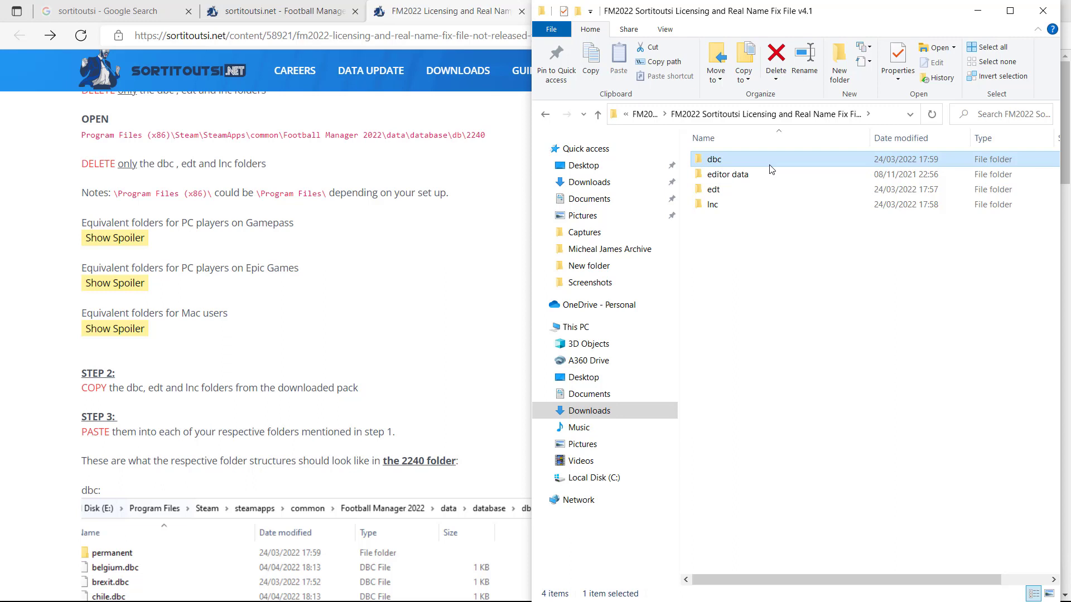
pyautogui.keyDown('ctrl'); pyautogui.click(735, 190); pyautogui.keyUp('ctrl')
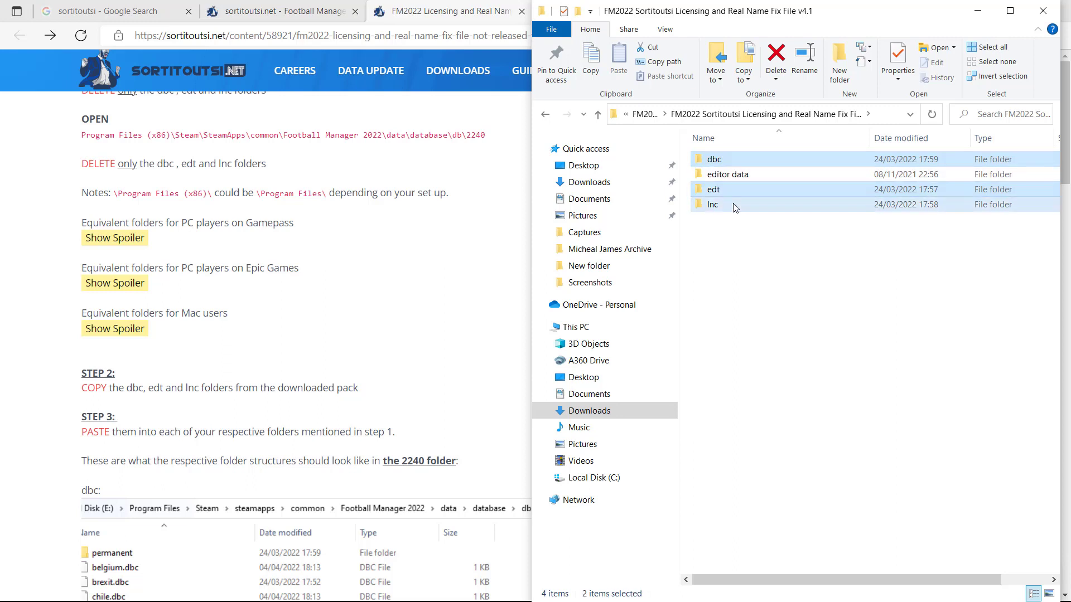
pyautogui.keyDown('ctrl'); pyautogui.click(733, 204); pyautogui.keyUp('ctrl')
pyautogui.rightClick(732, 204)
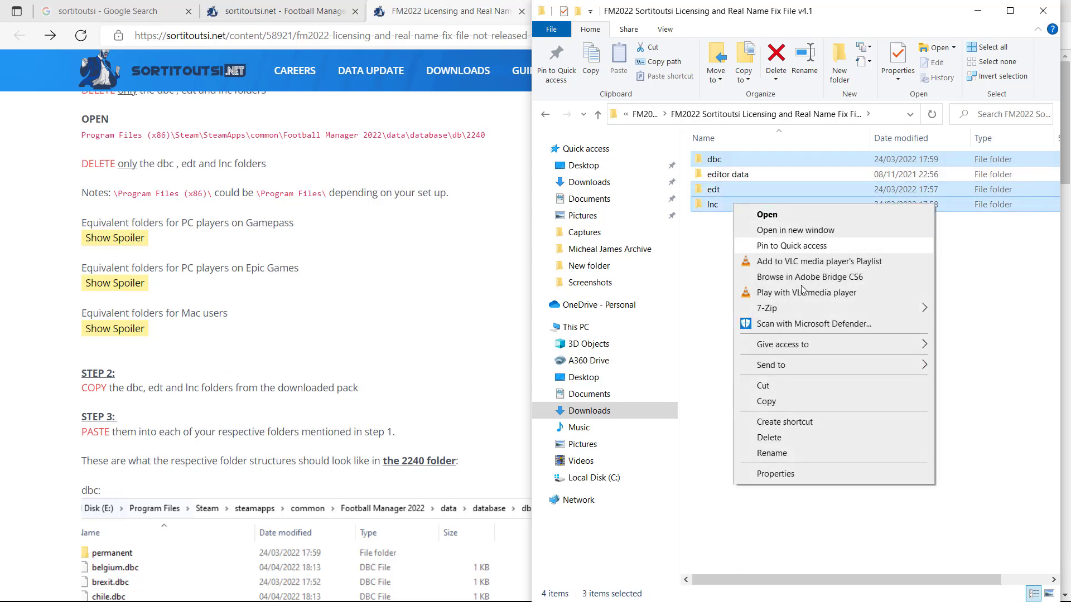
pyautogui.click(799, 403)
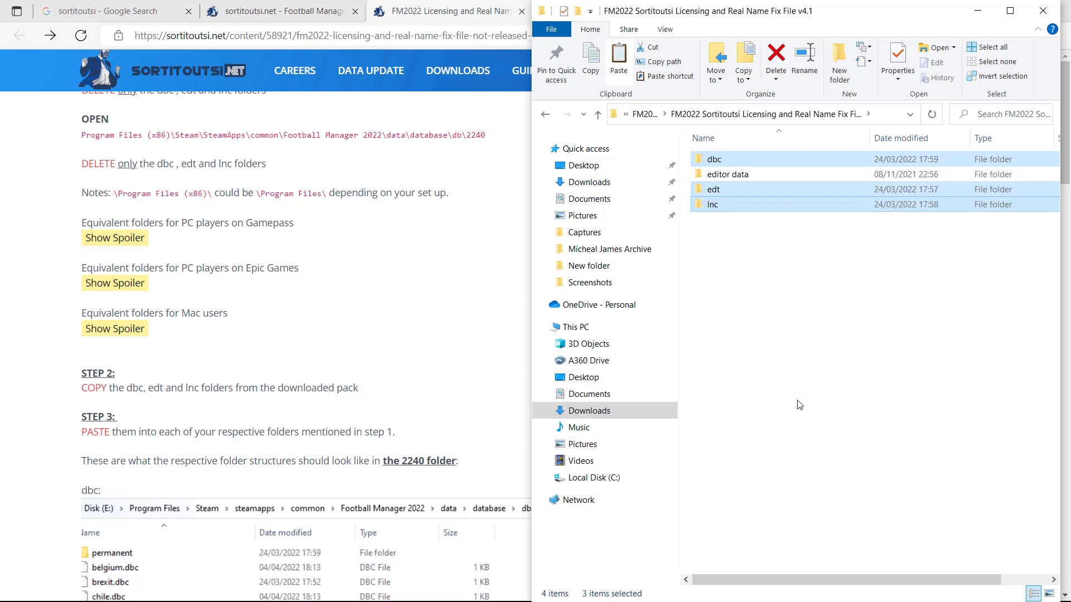
# Step: On Local Disk (C:), open the folder Program Files (x86)\Steam\steamapps\common\Football Manager 2022\data\database\db\2200
pyautogui.click(615, 478)
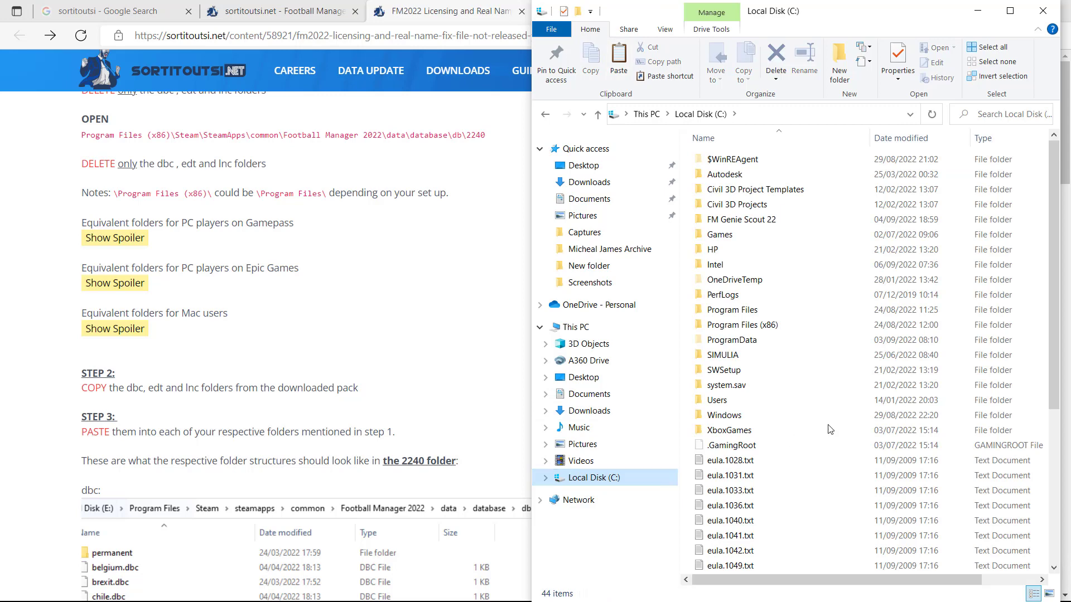
pyautogui.doubleClick(755, 330)
pyautogui.scroll(-3, 727, 513)
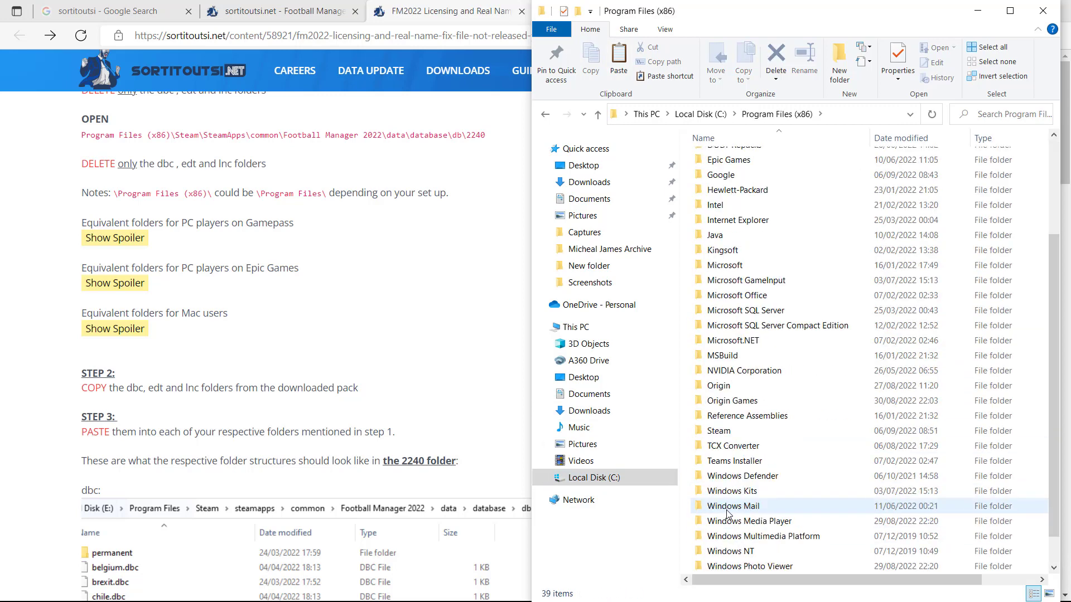
pyautogui.doubleClick(720, 430)
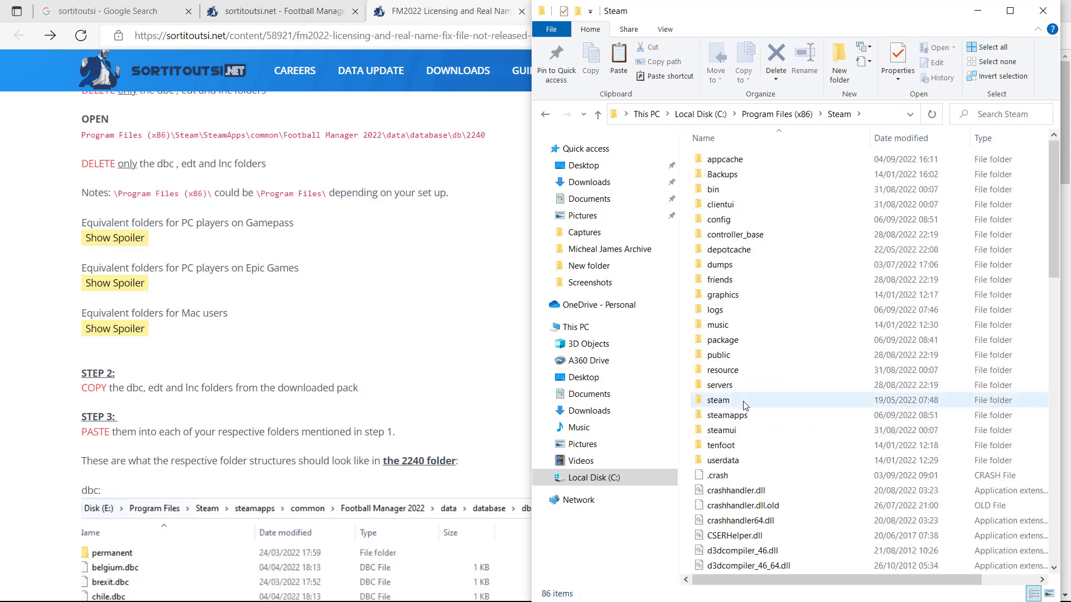
pyautogui.doubleClick(733, 416)
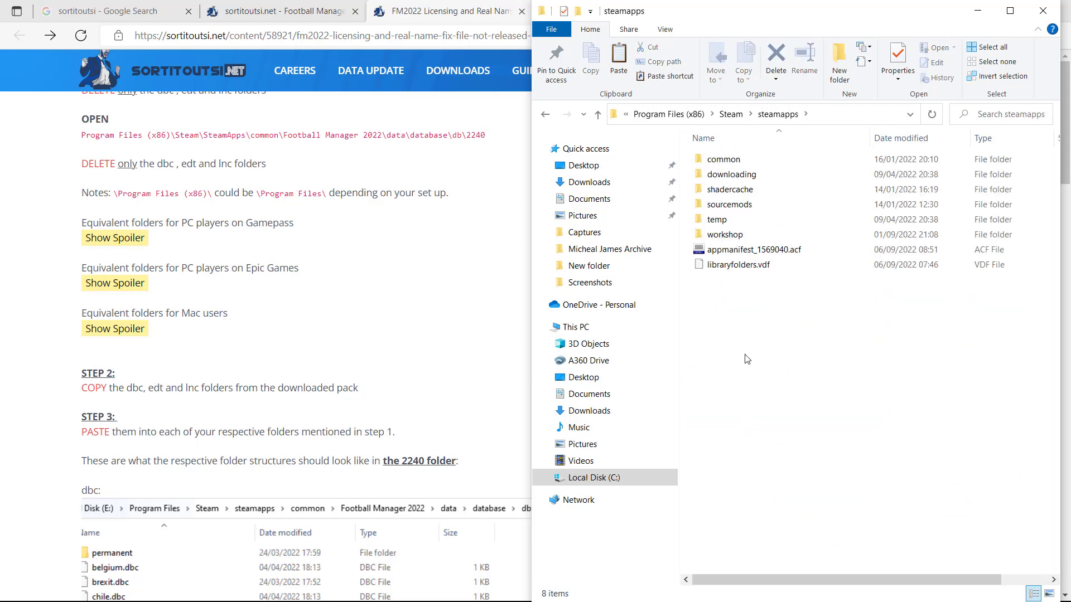
pyautogui.doubleClick(736, 162)
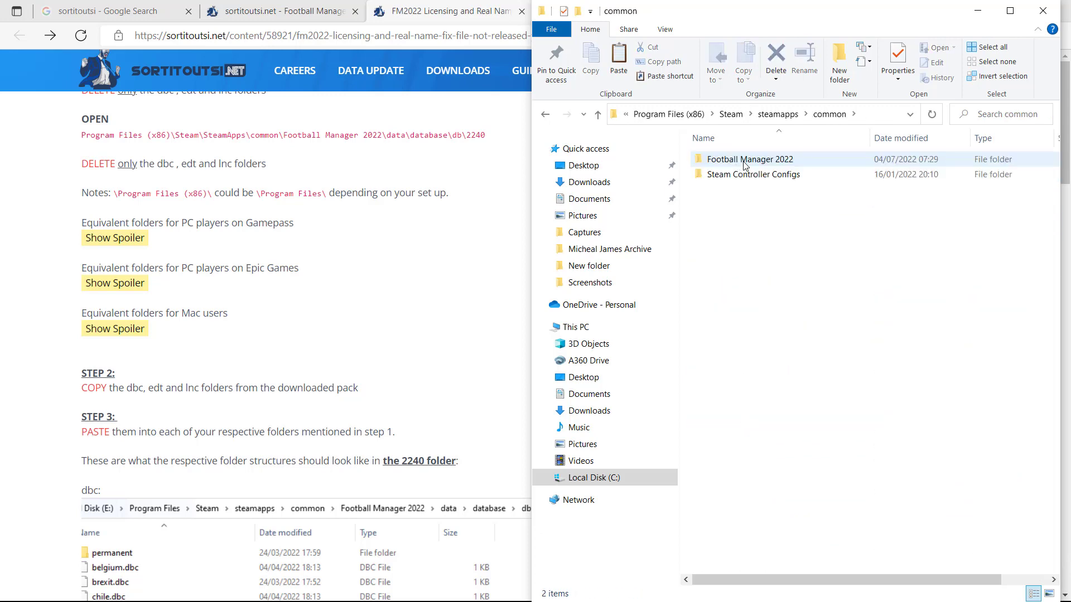
pyautogui.doubleClick(744, 162)
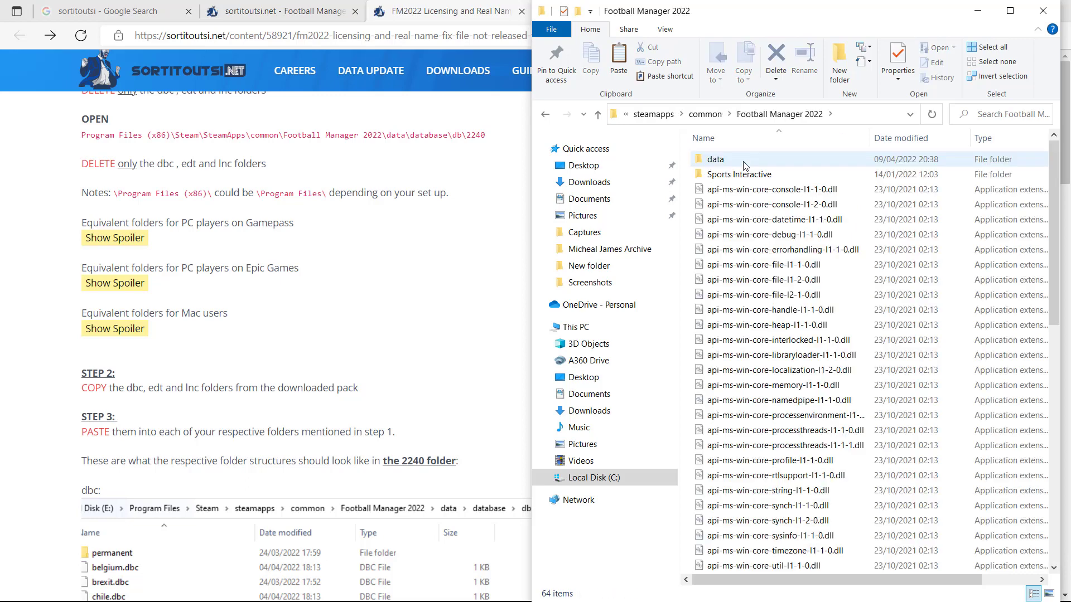
pyautogui.doubleClick(744, 164)
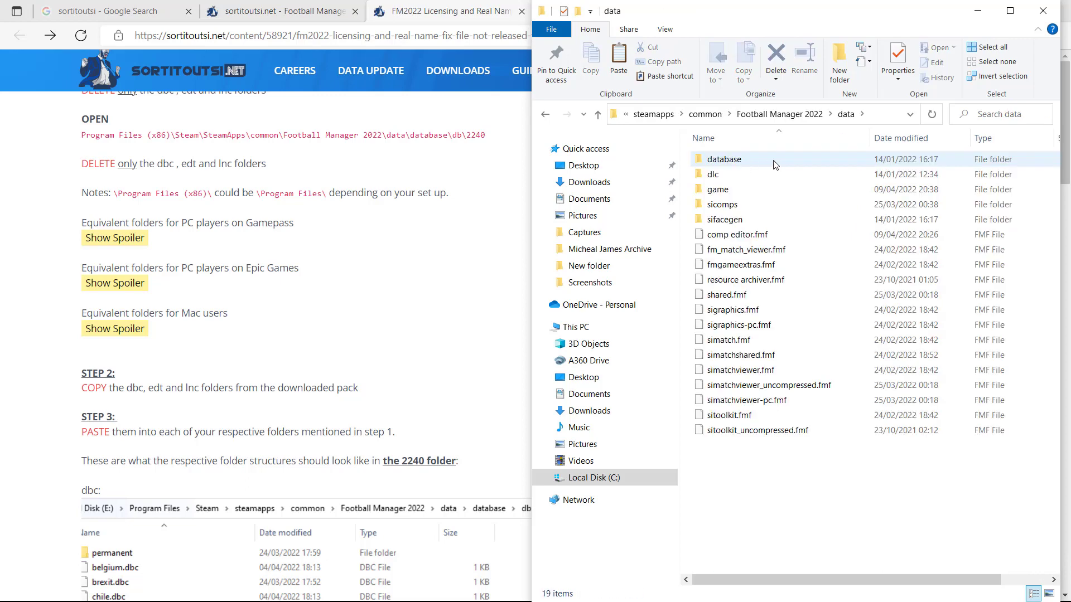
pyautogui.doubleClick(774, 164)
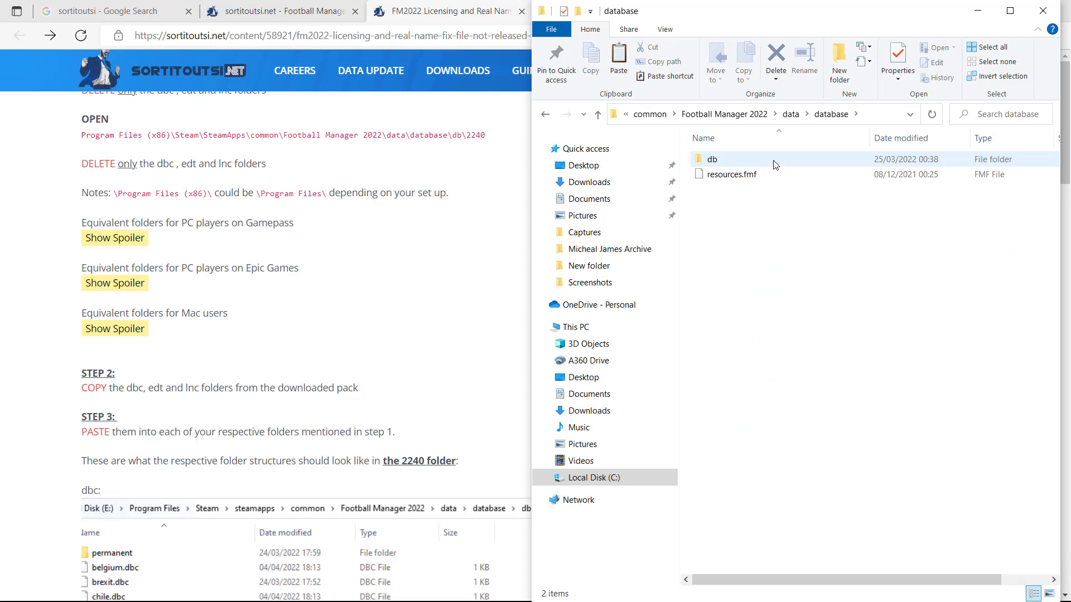
pyautogui.doubleClick(773, 161)
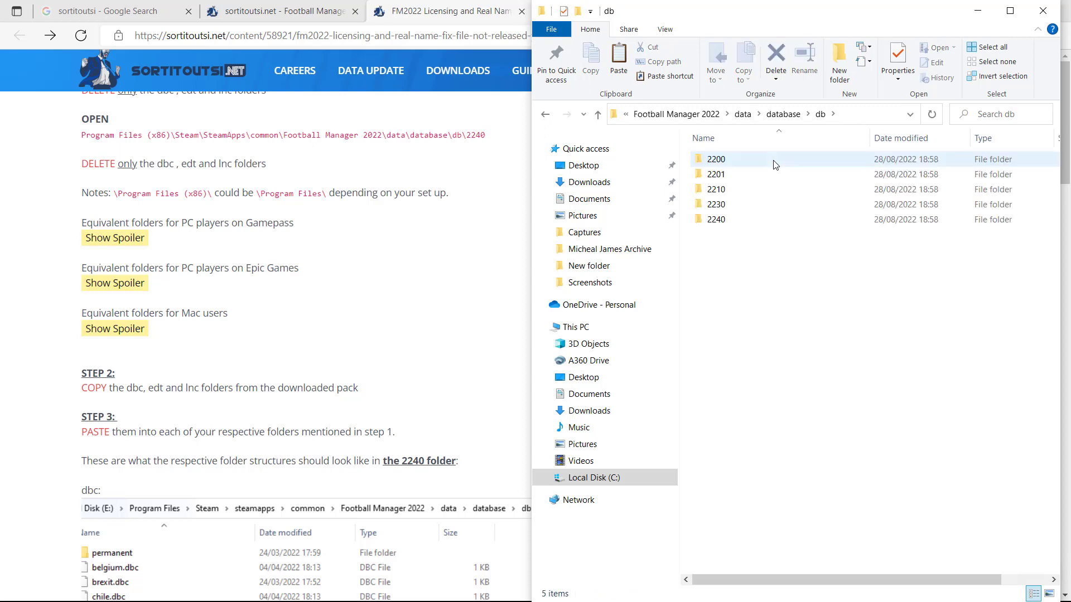
pyautogui.doubleClick(774, 161)
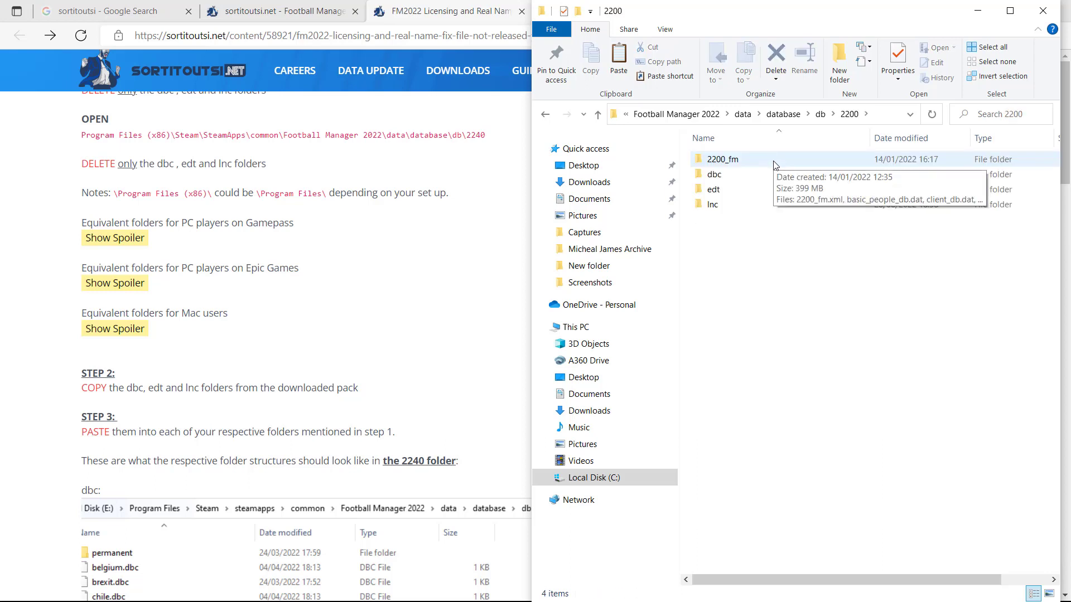
# Step: Paste the copied dbc, edt and lnc folders into the 2200 folder, replacing the files in the destination
pyautogui.rightClick(762, 250)
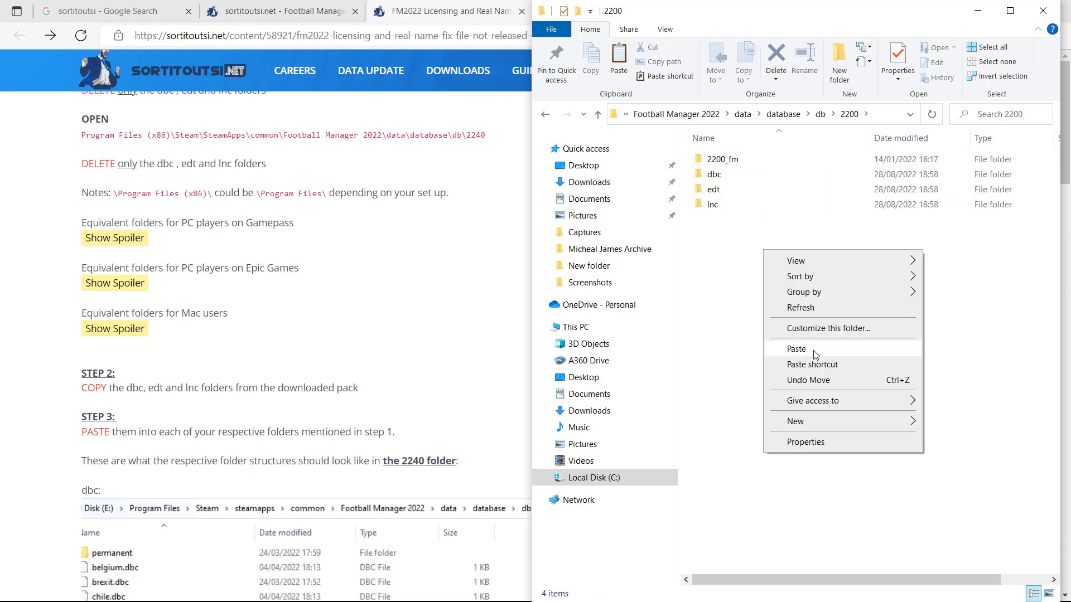
pyautogui.click(797, 350)
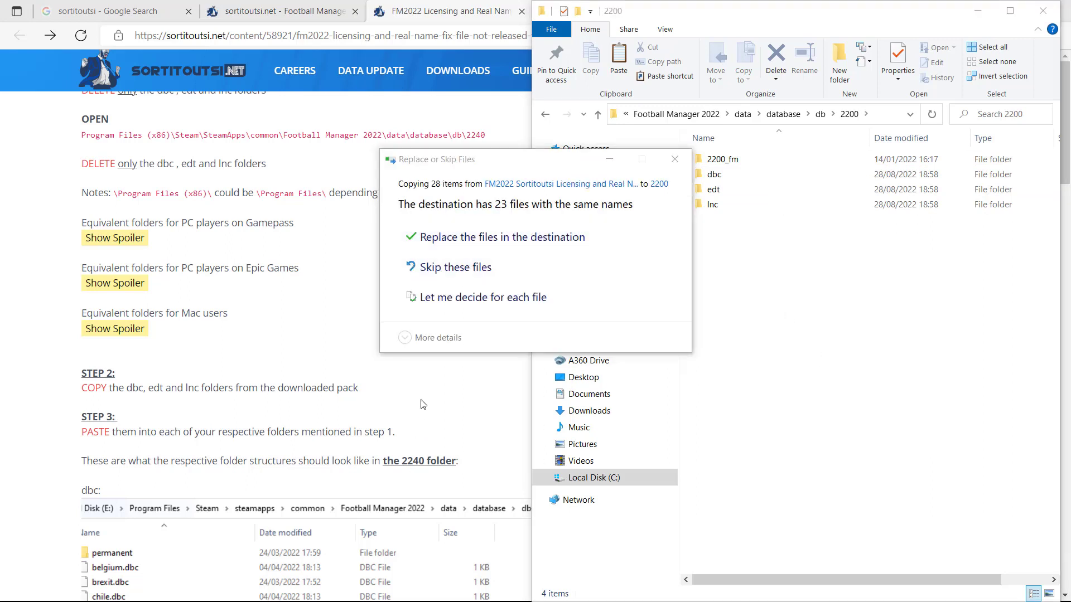
pyautogui.click(446, 237)
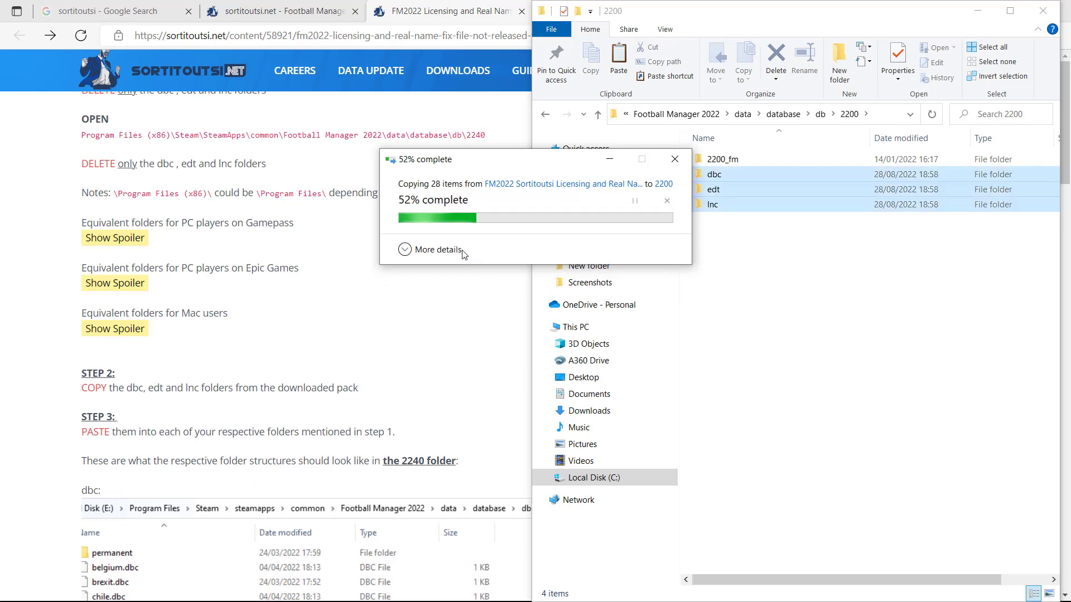
# Step: Return to the db folder, open 2201 and paste the copied dbc, edt and lnc folders there
pyautogui.click(823, 114)
pyautogui.doubleClick(716, 175)
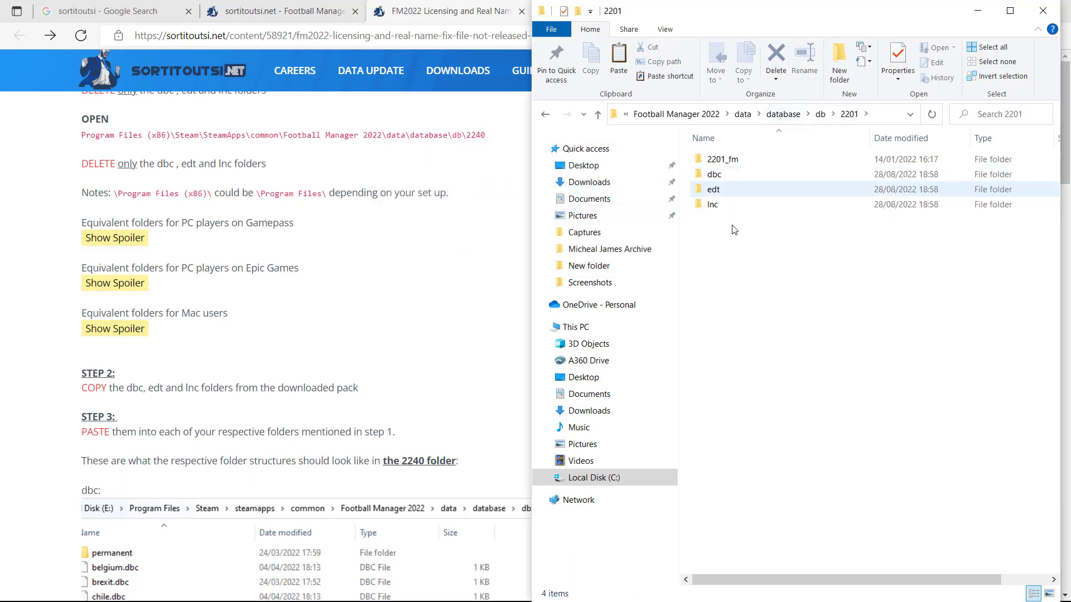
pyautogui.rightClick(735, 235)
pyautogui.click(804, 334)
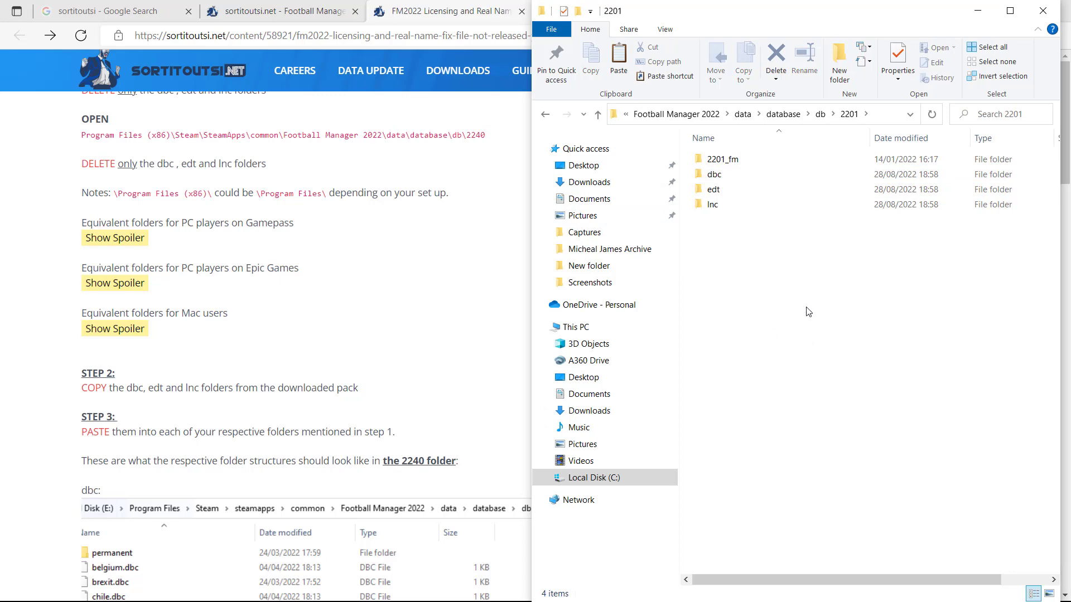
# Step: In Downloads\New folder, open the extracted Real Name Fix v4.1 folder and its inner folder again
pyautogui.click(588, 240)
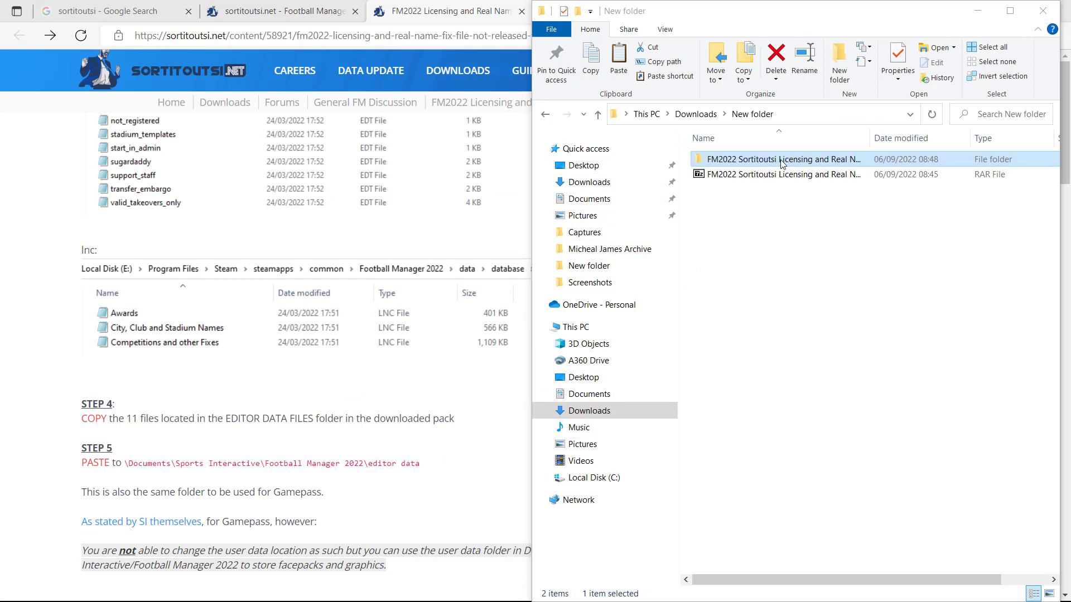
pyautogui.doubleClick(720, 160)
pyautogui.doubleClick(798, 163)
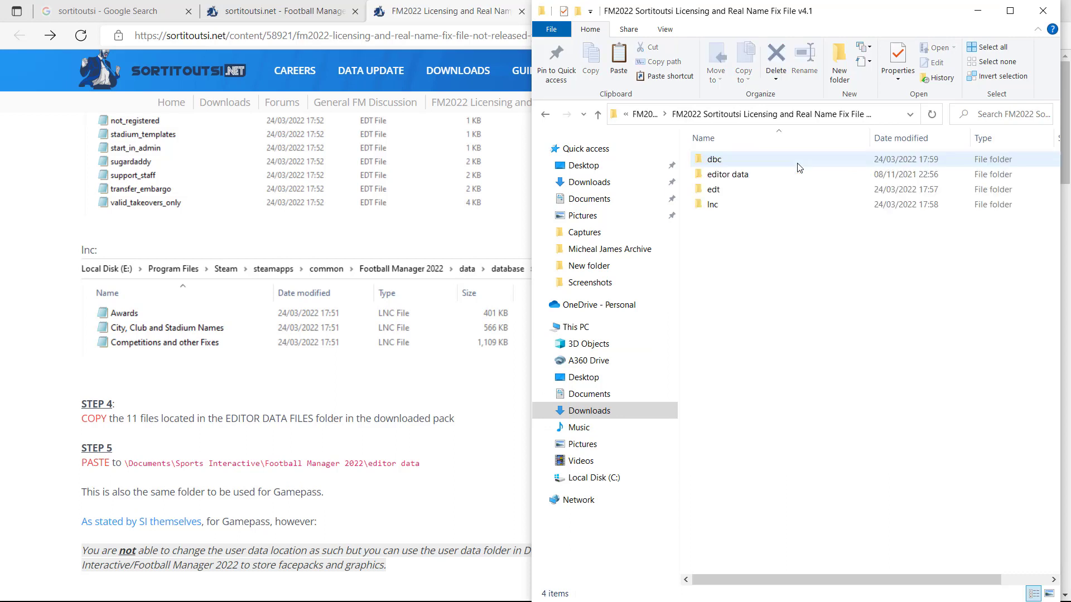
# Step: Copy the editor data folder of the Real Name Fix pack
pyautogui.click(737, 176)
pyautogui.rightClick(737, 177)
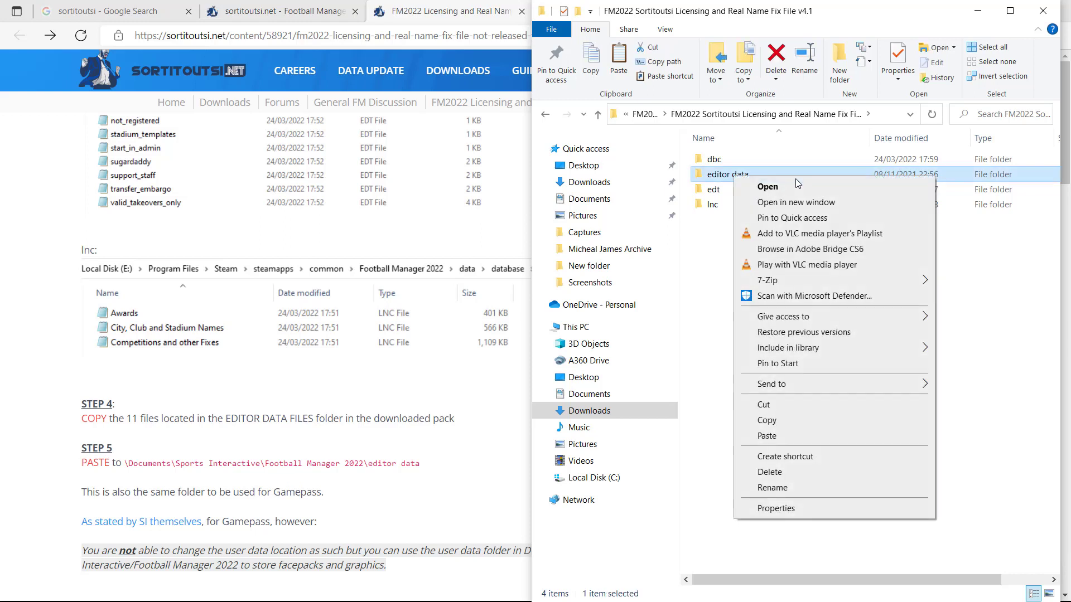
pyautogui.click(777, 423)
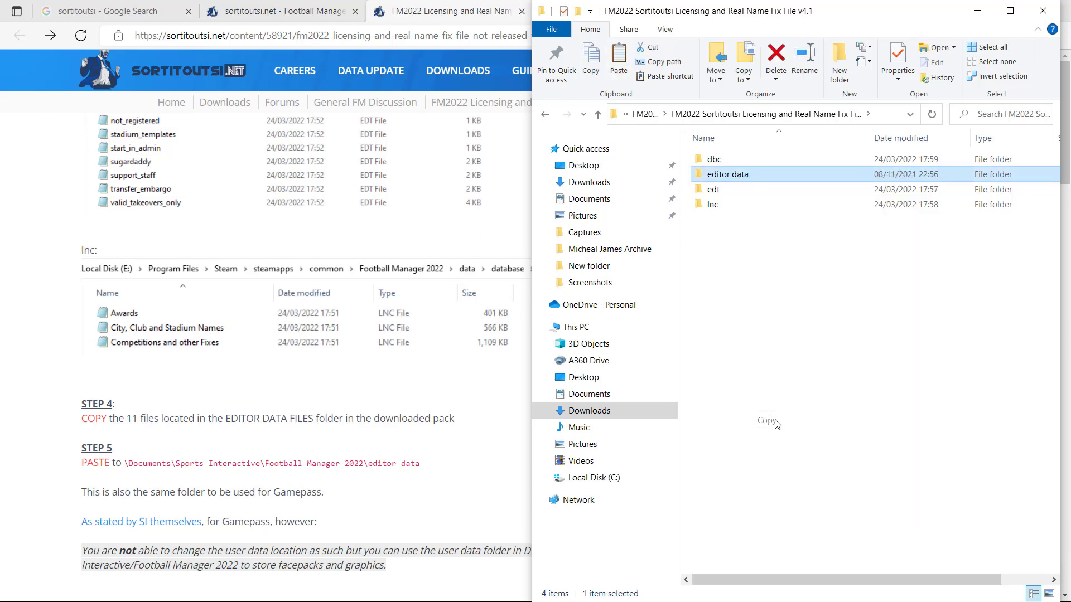
# Step: Open the pack's editor data folder and copy all 11 Sortitoutsi Licenses Fix files inside it
pyautogui.doubleClick(764, 175)
pyautogui.moveTo(803, 346); pyautogui.dragTo(786, 161)
pyautogui.rightClick(786, 162)
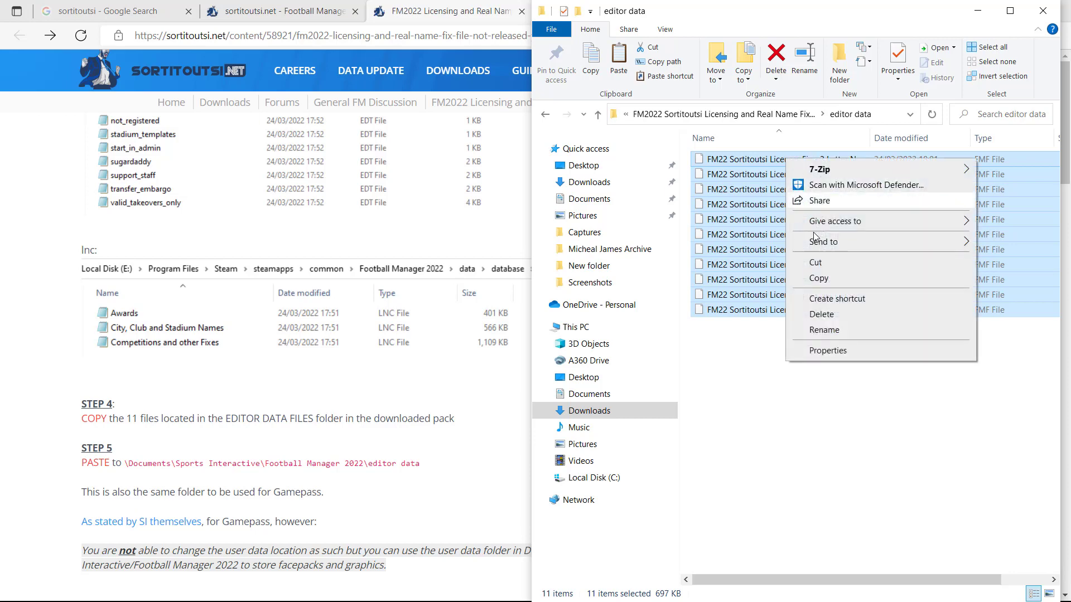
pyautogui.click(809, 278)
# Step: Open the folder Documents\Sports Interactive\Football Manager 2022\editor data
pyautogui.click(613, 198)
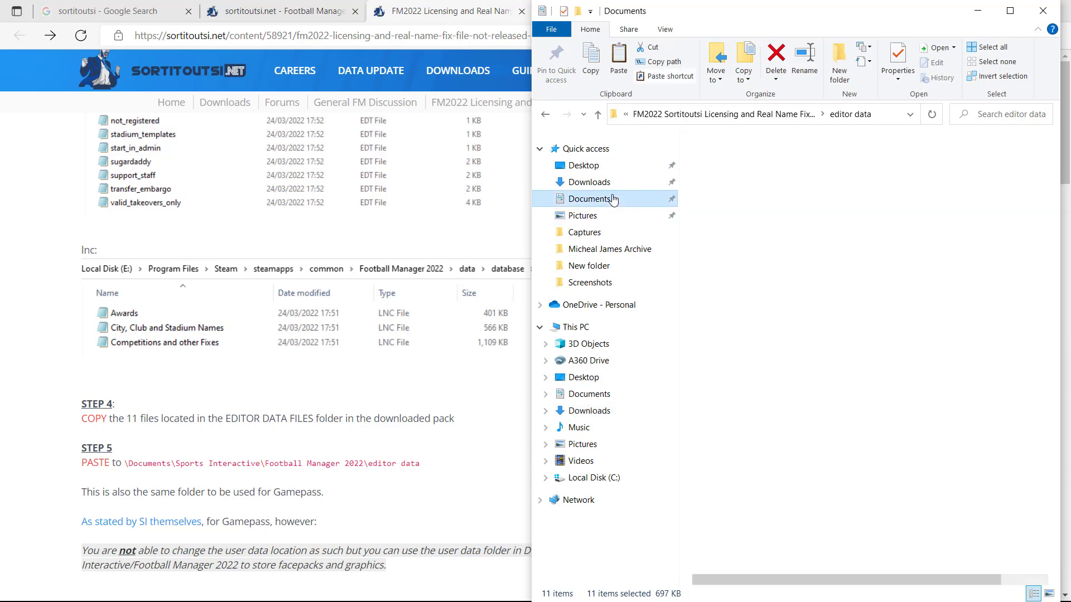
pyautogui.scroll(-3, 767, 223)
pyautogui.click(767, 202)
pyautogui.doubleClick(766, 203)
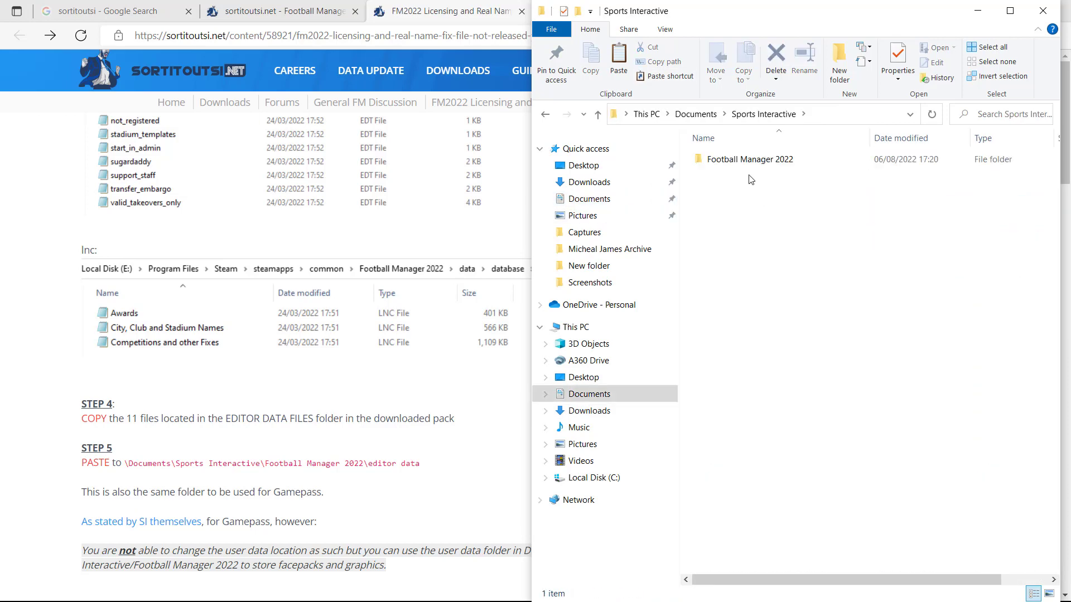
pyautogui.doubleClick(750, 160)
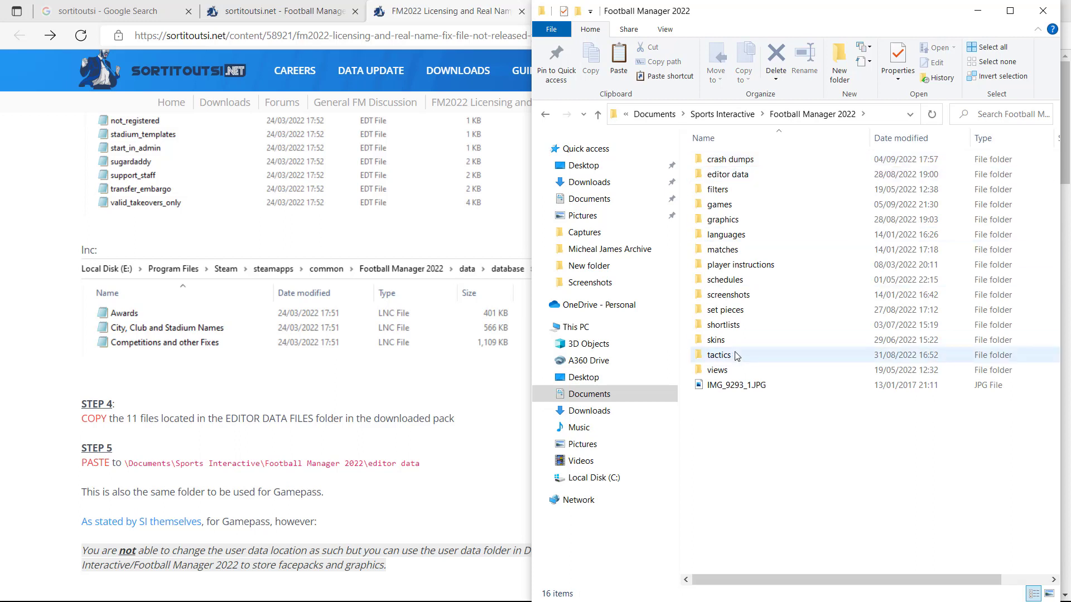
pyautogui.doubleClick(757, 175)
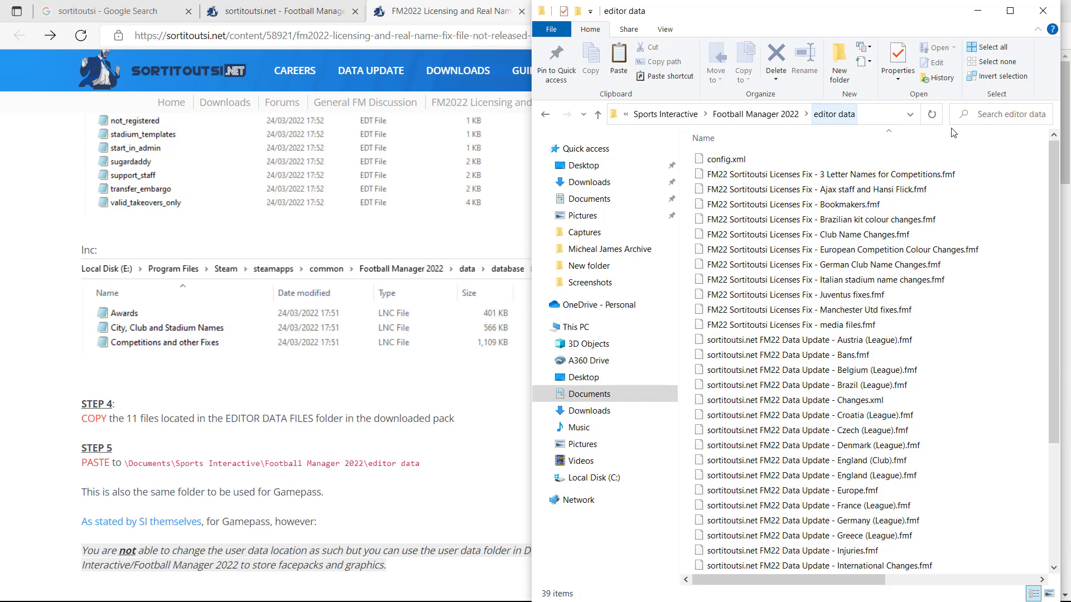
# Step: Paste the copied license fix files into the game's editor data folder, replacing the files with the same names
pyautogui.rightClick(1035, 389)
pyautogui.click(988, 486)
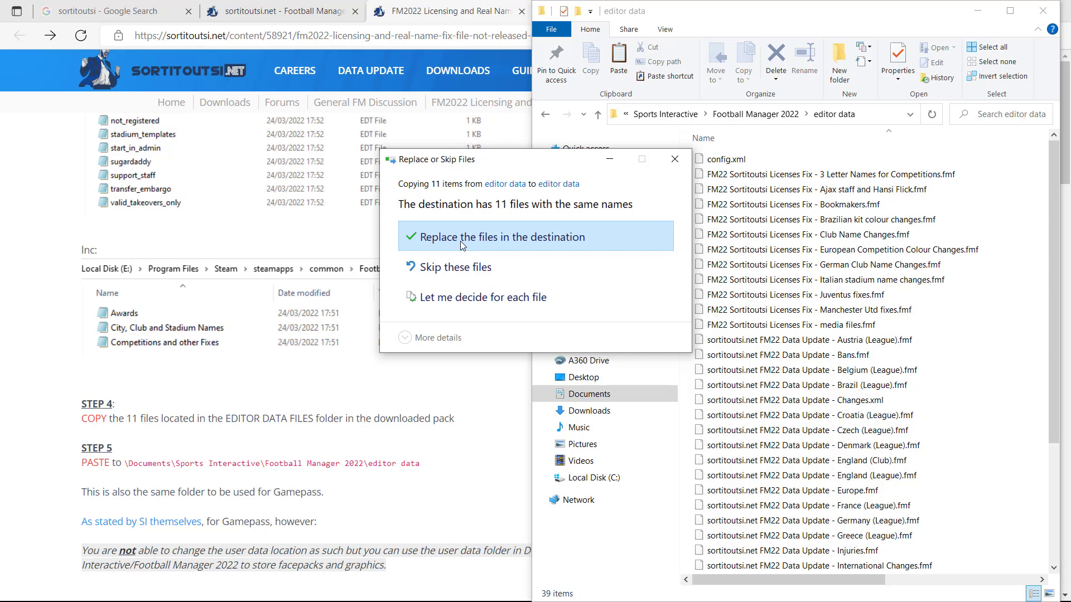
pyautogui.click(460, 241)
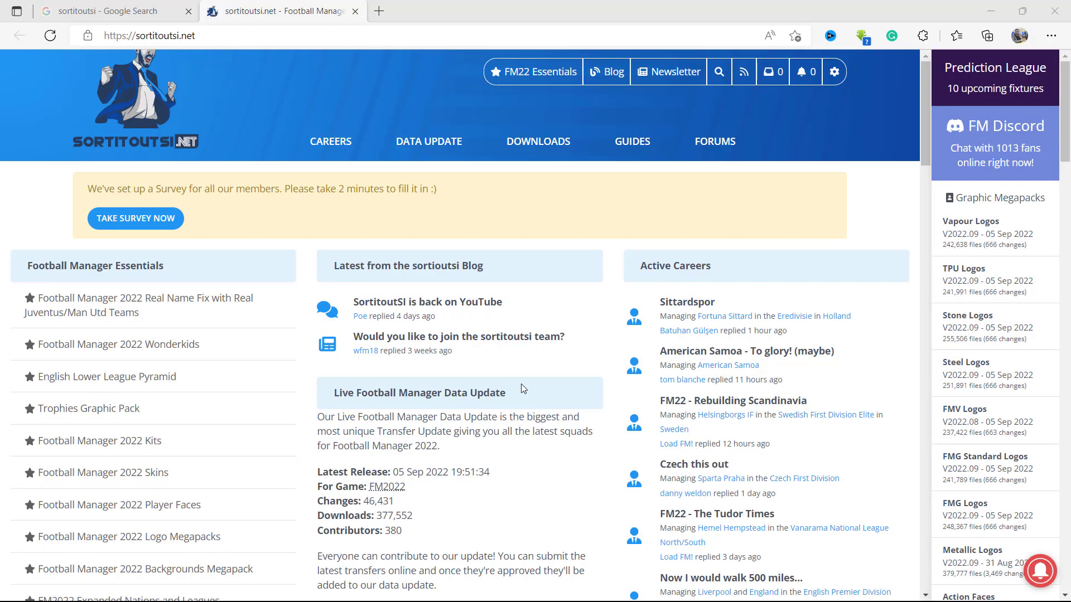
# Step: On sortitoutsi.net, go to the Football Manager Kits downloads and open the Standard Kits and 3D Kits pages in separate new tabs
pyautogui.moveTo(548, 139)
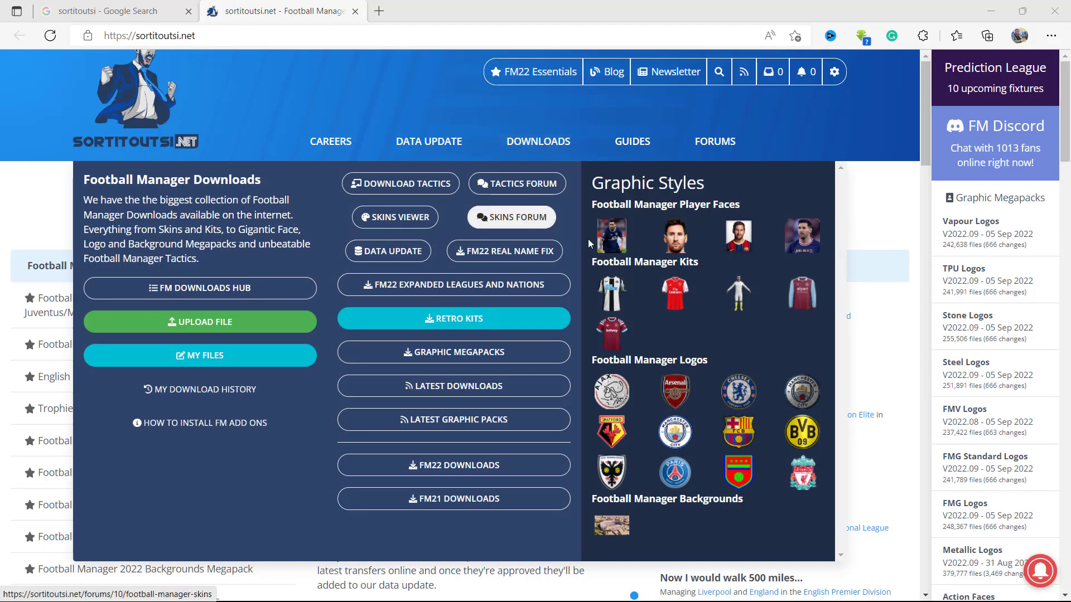
pyautogui.click(633, 267)
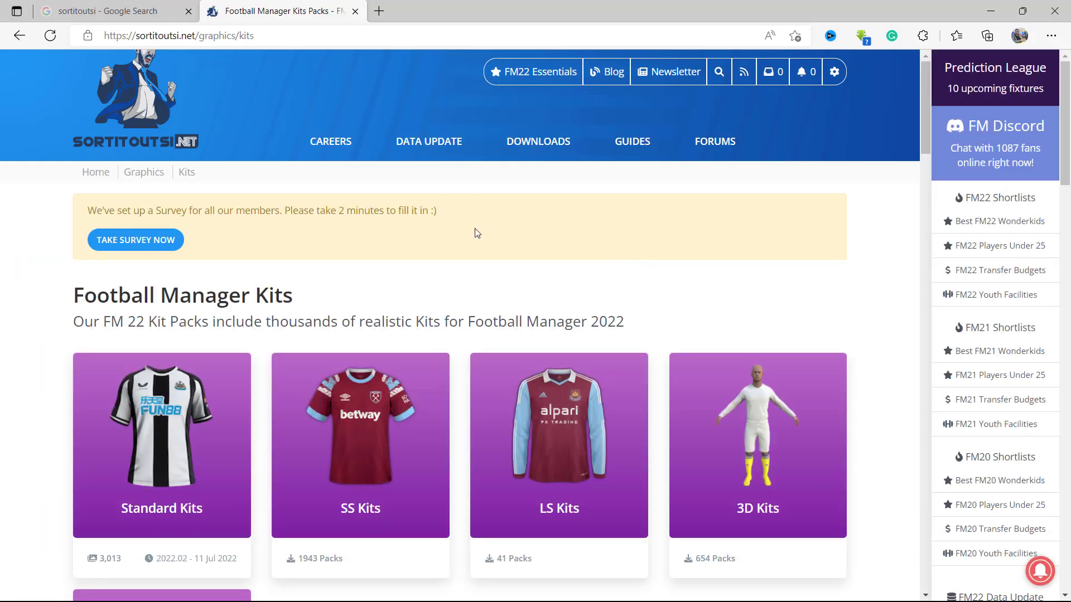
pyautogui.scroll(-3, 474, 232)
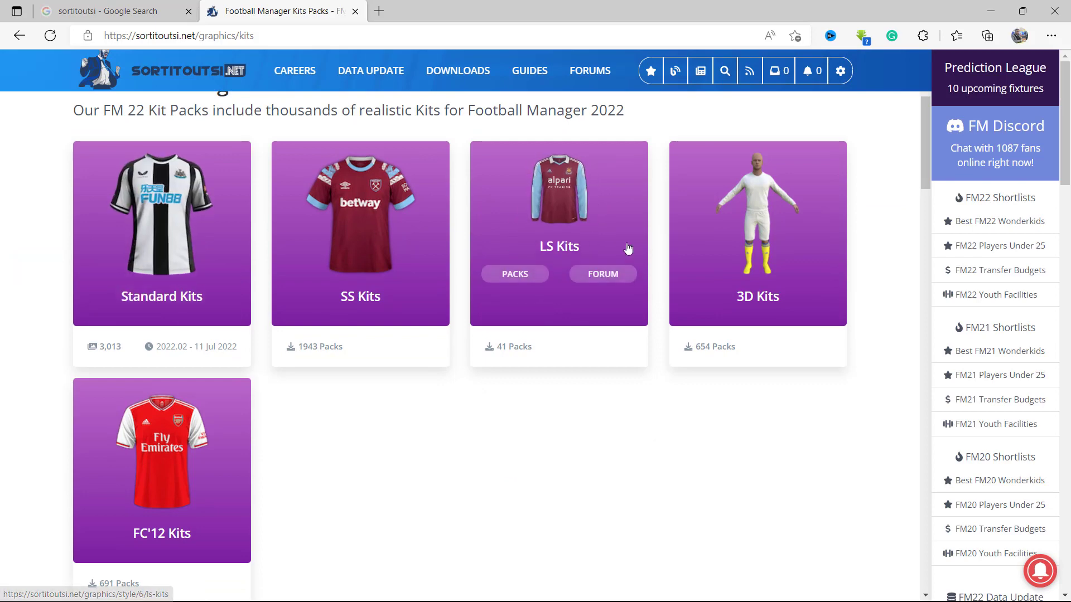
pyautogui.moveTo(129, 283)
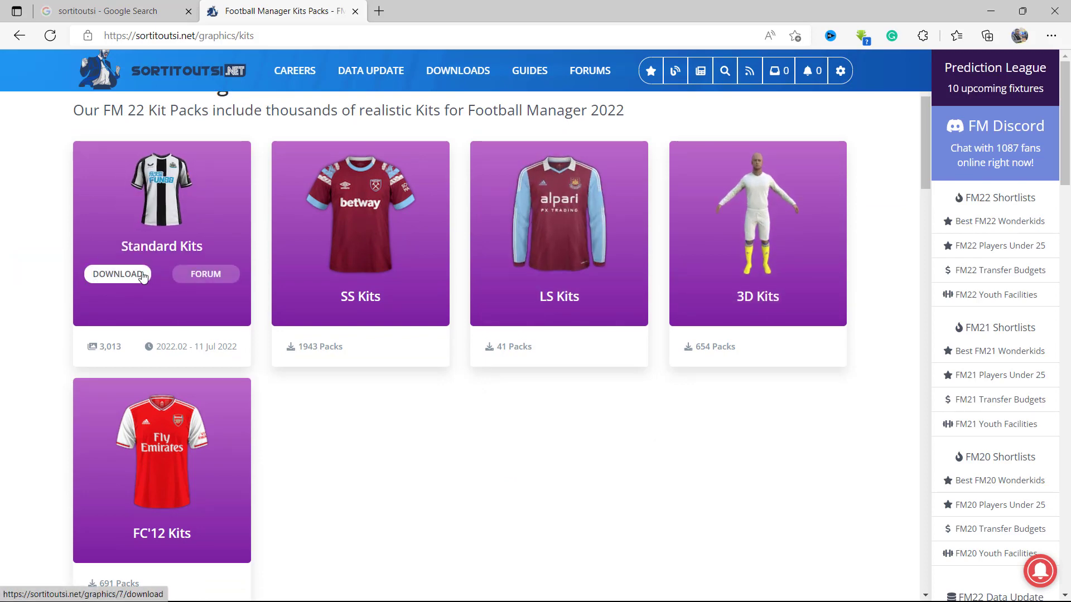
pyautogui.rightClick(157, 232)
pyautogui.click(195, 185)
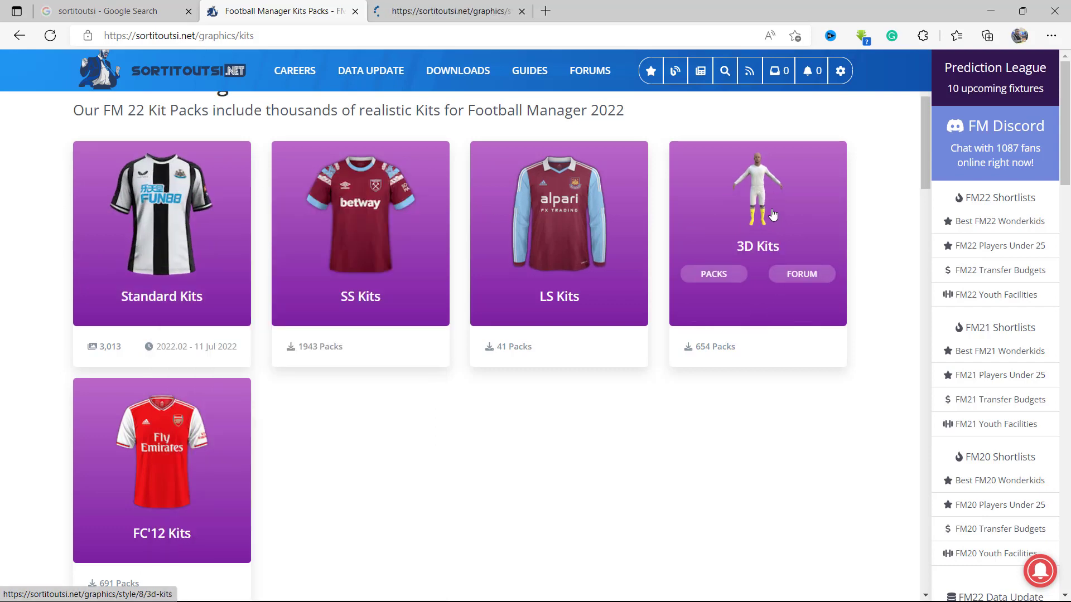
pyautogui.rightClick(760, 189)
pyautogui.click(802, 193)
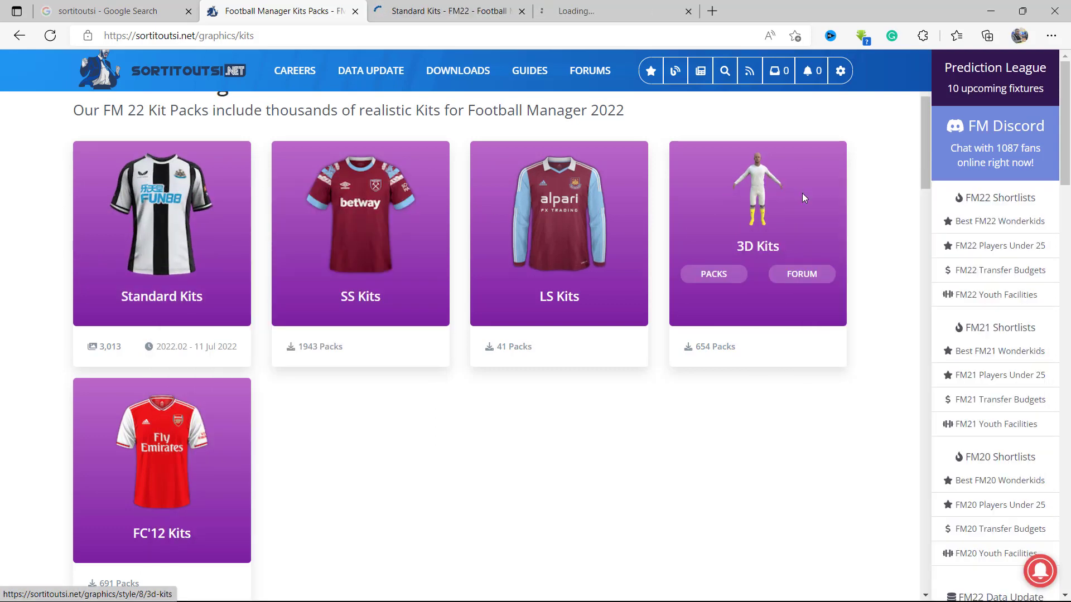
# Step: Review the Standard Kits page and open the download page for its complete pack
pyautogui.click(441, 6)
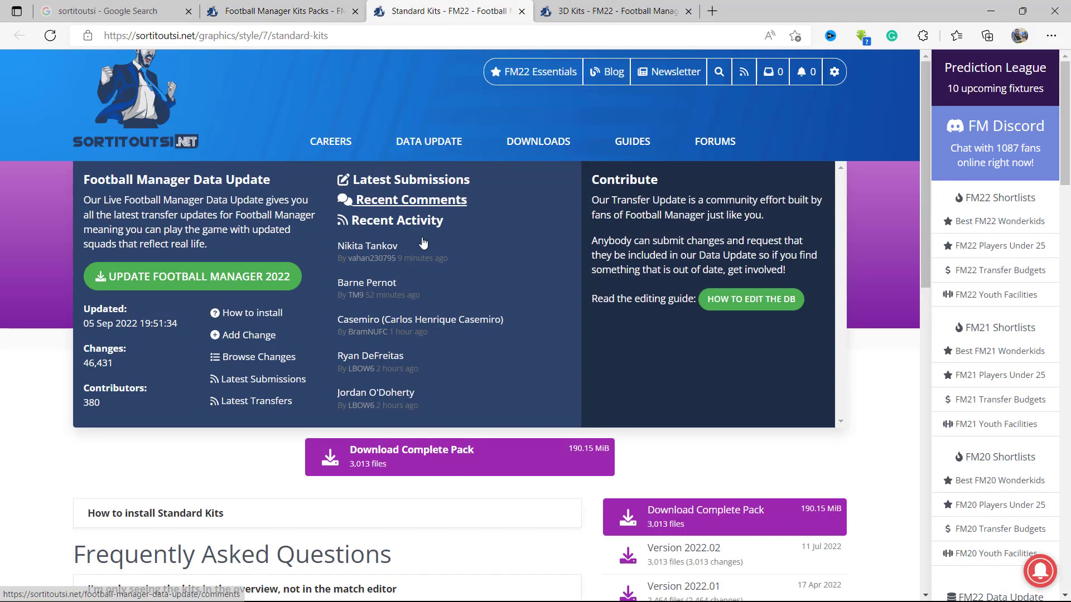
pyautogui.scroll(-5, 6, 400)
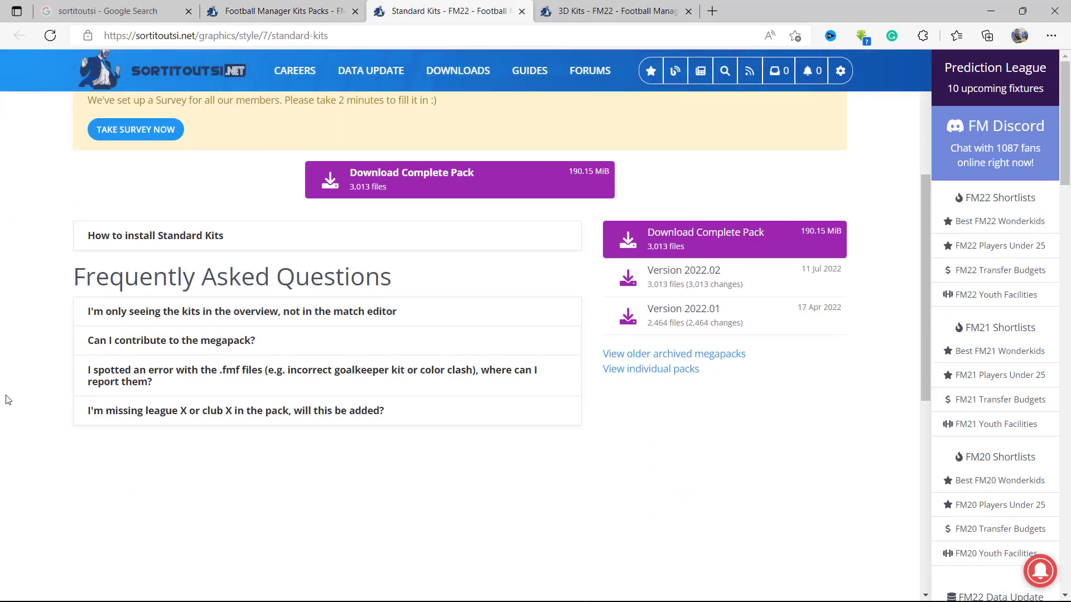
pyautogui.scroll(3, 7, 399)
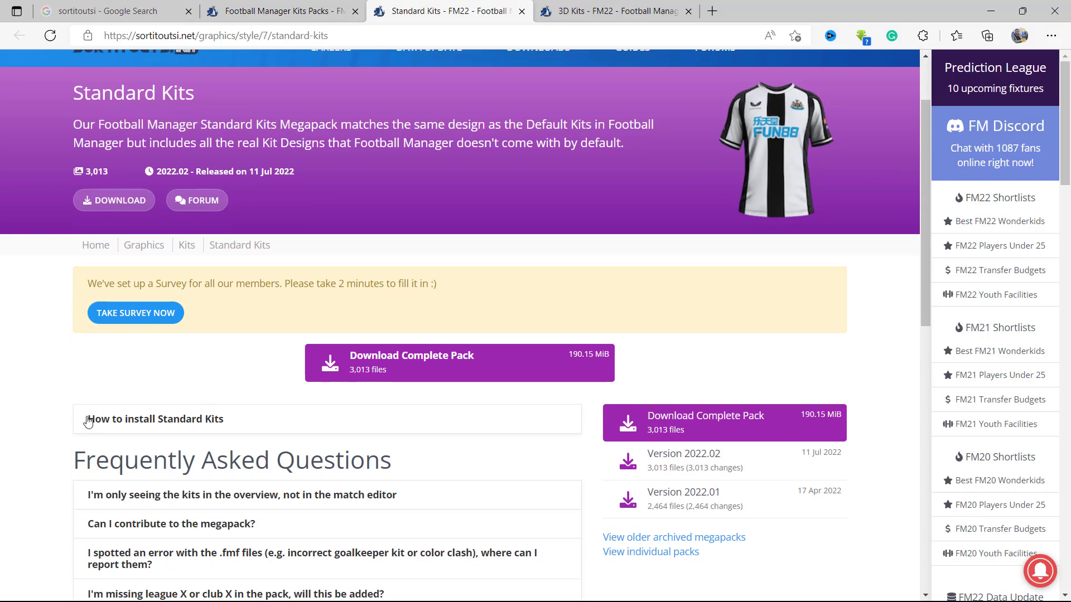
pyautogui.scroll(1, 55, 357)
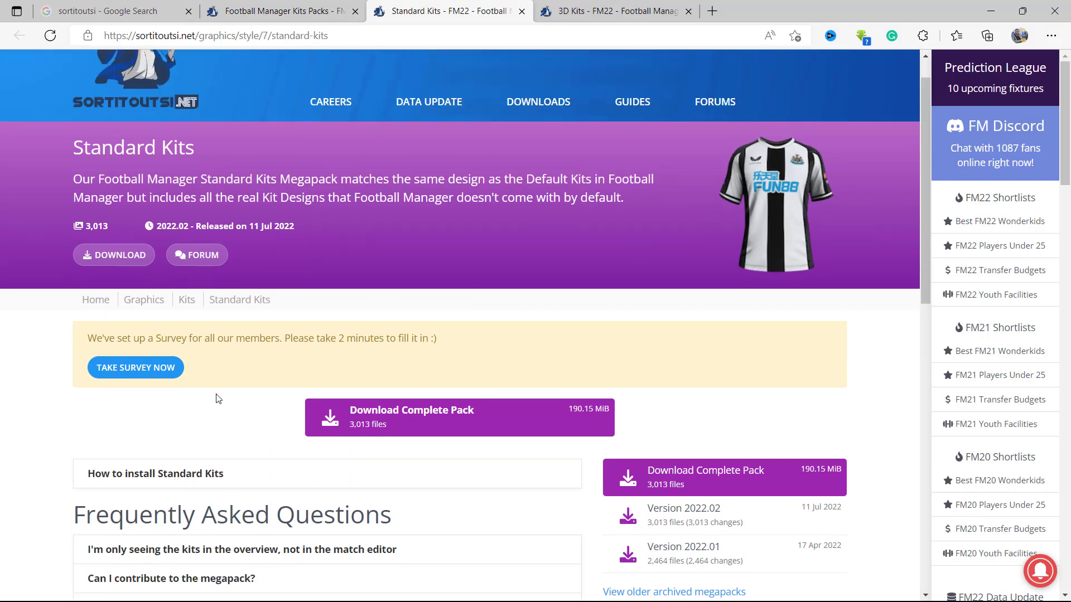
pyautogui.scroll(-2, 218, 398)
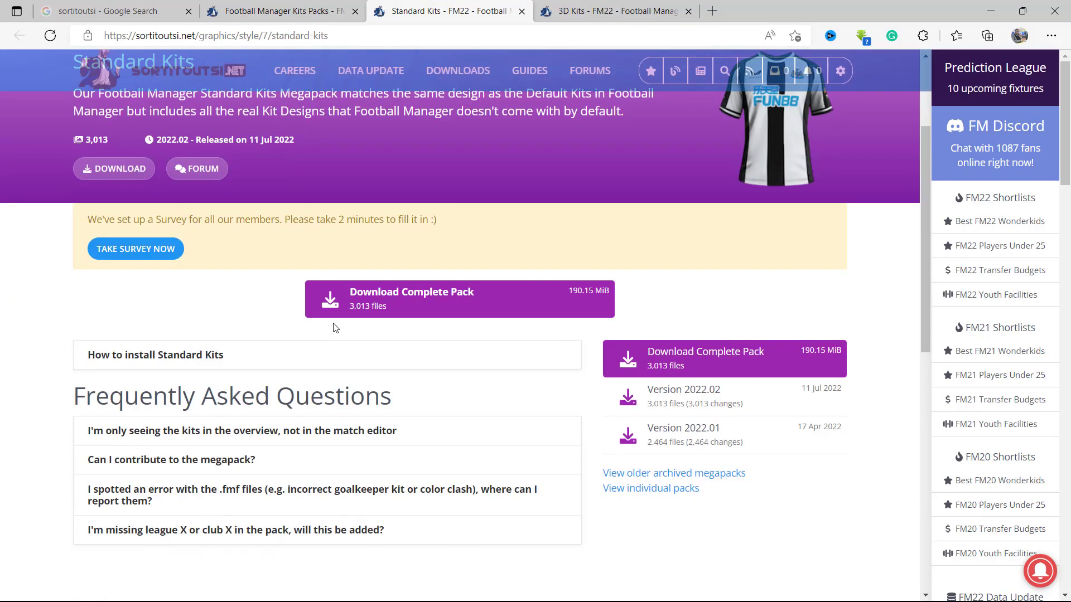
pyautogui.click(698, 352)
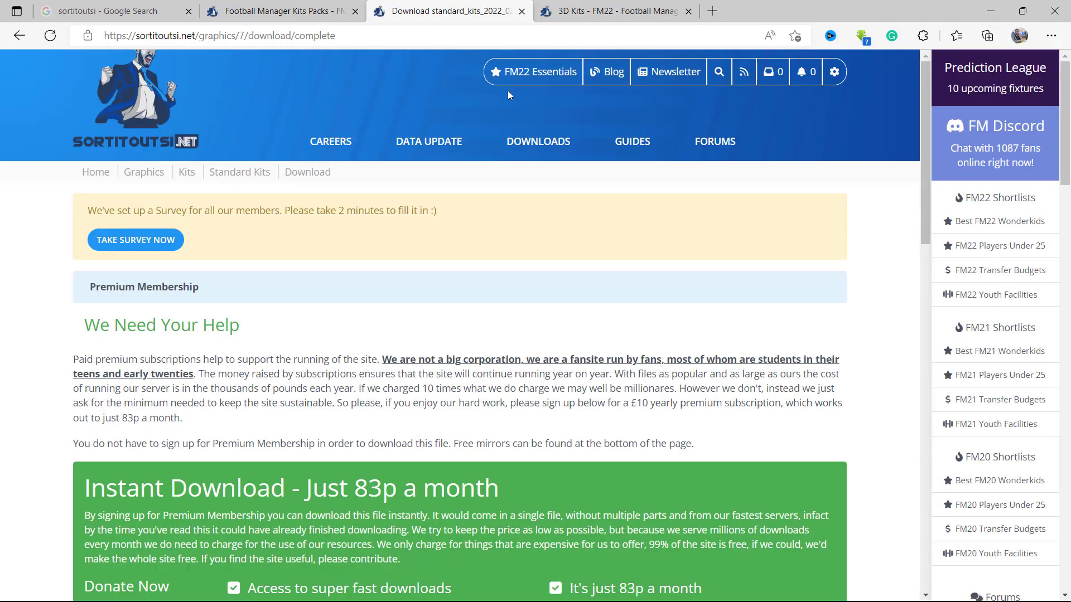
# Step: On the 3D Kits page, list the Football Manager 2022 kit packs in alphabetical order
pyautogui.click(610, 10)
pyautogui.scroll(-3, 408, 303)
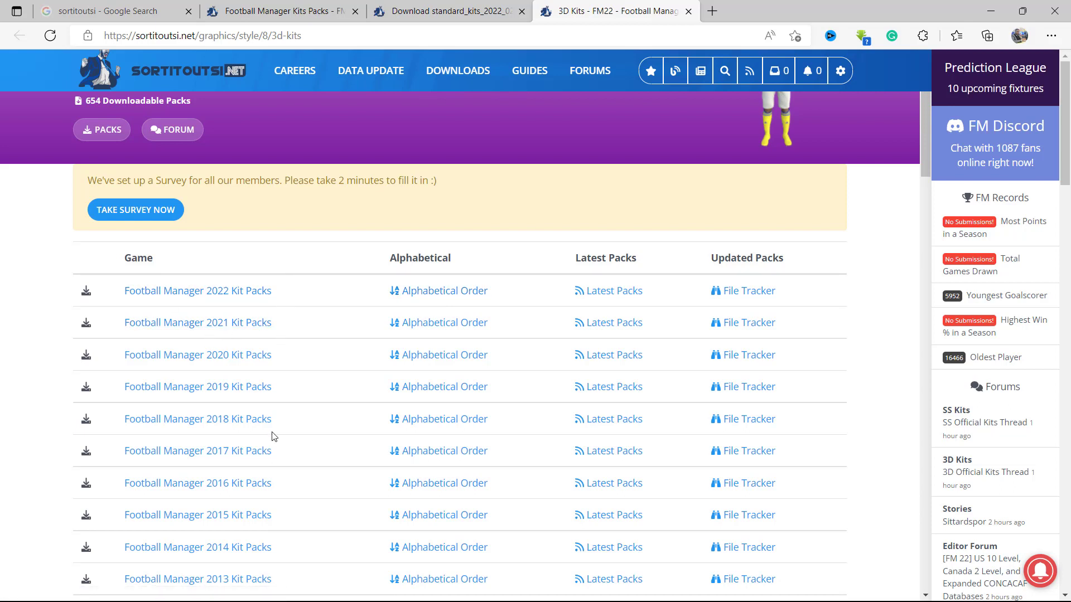
pyautogui.scroll(-1, 278, 430)
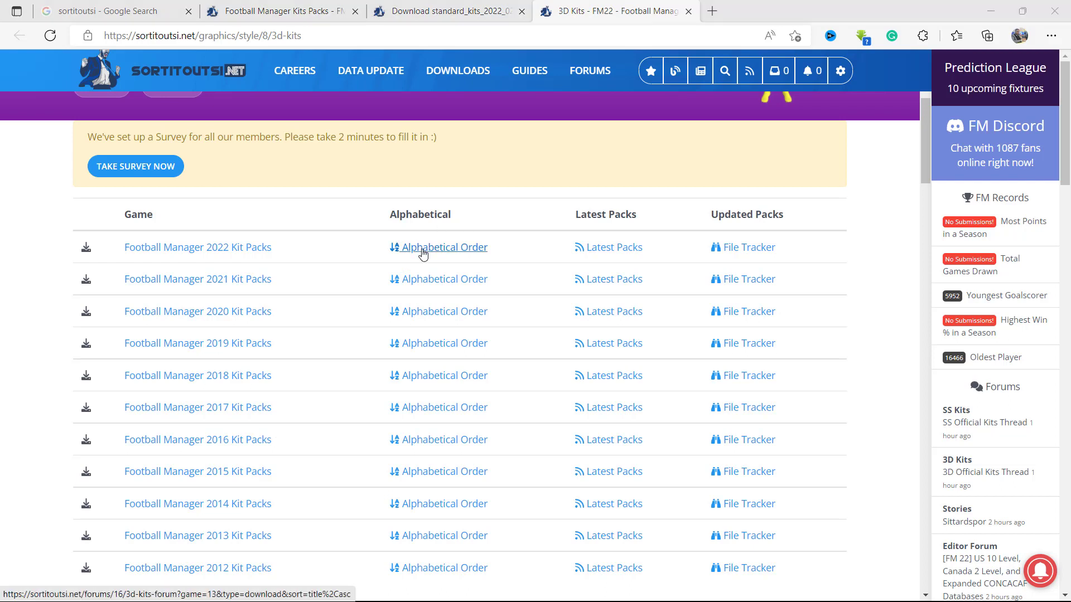
pyautogui.click(423, 248)
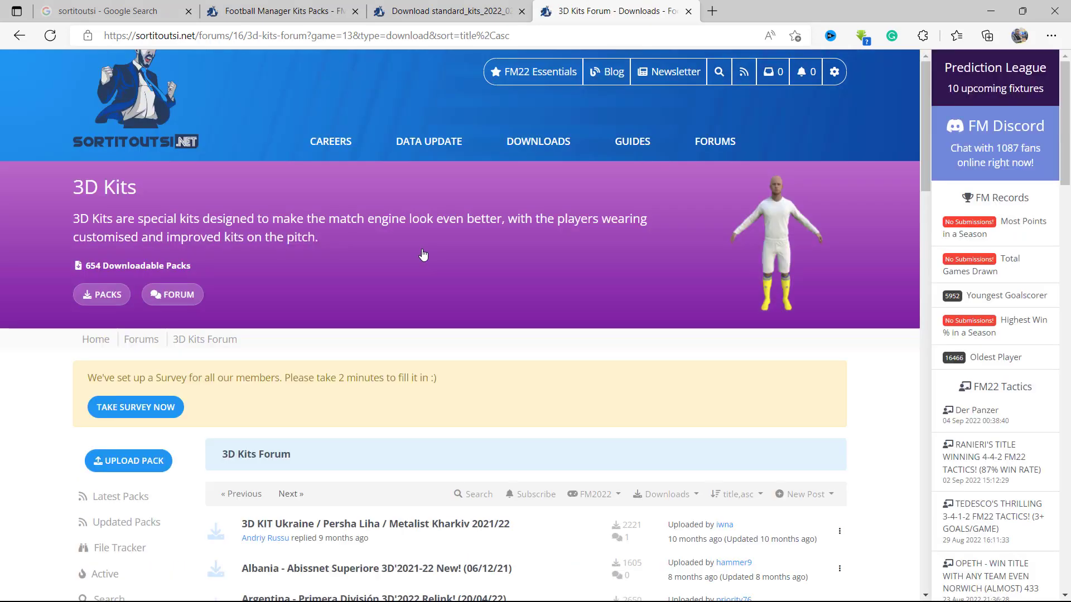
# Step: Find the Brazil 3D'2022 kit packs in the 3D Kits list and open Serie D, Serie A, Serie B and Serie C in new tabs
pyautogui.scroll(-3, 581, 271)
pyautogui.scroll(-1, 581, 275)
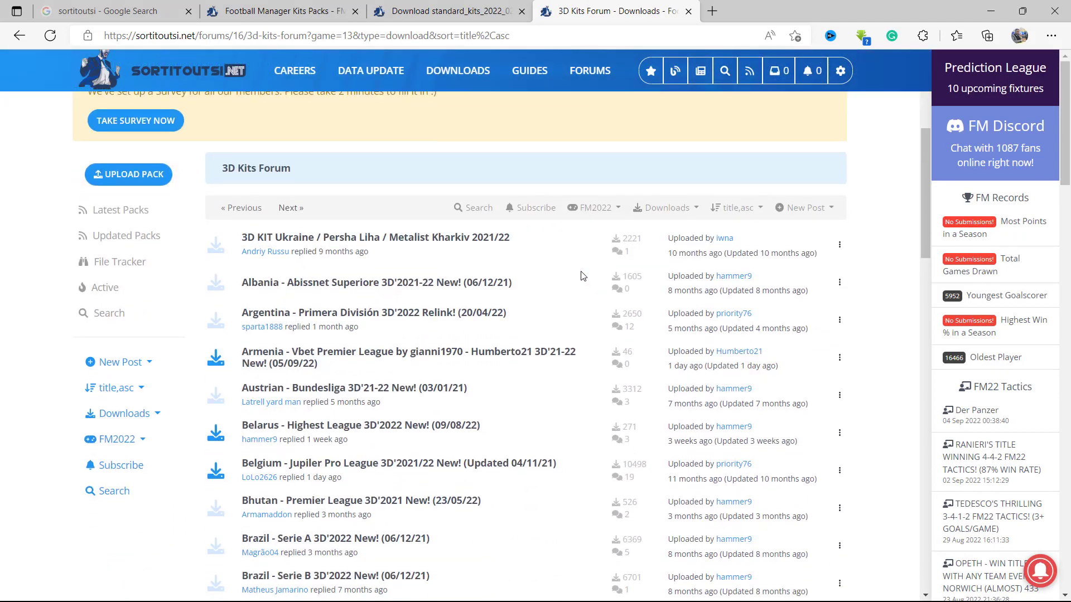
pyautogui.scroll(-1, 323, 259)
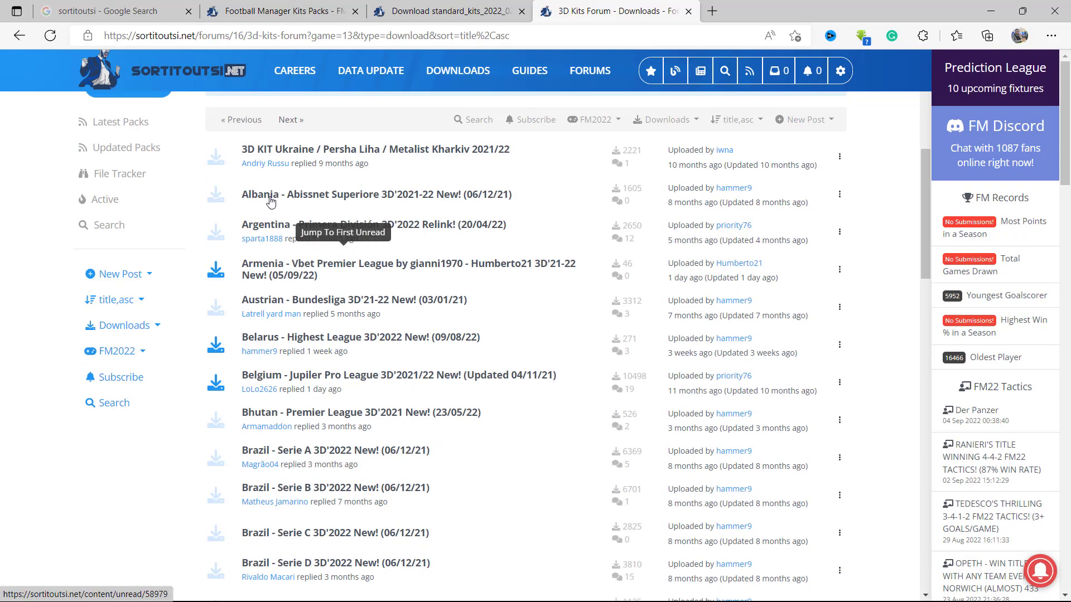
pyautogui.scroll(-4, 275, 345)
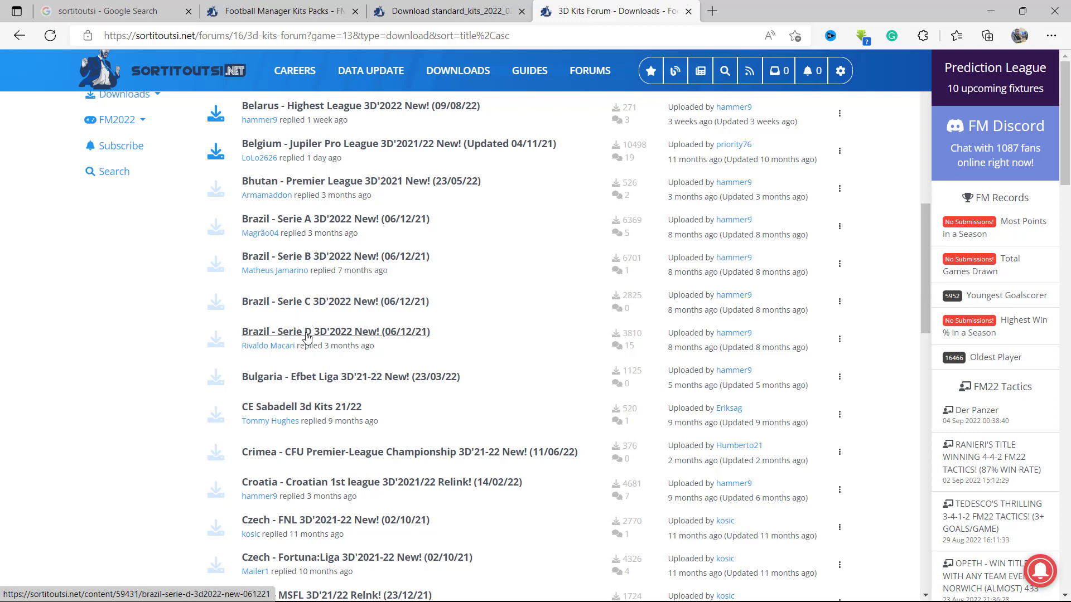
pyautogui.rightClick(288, 333)
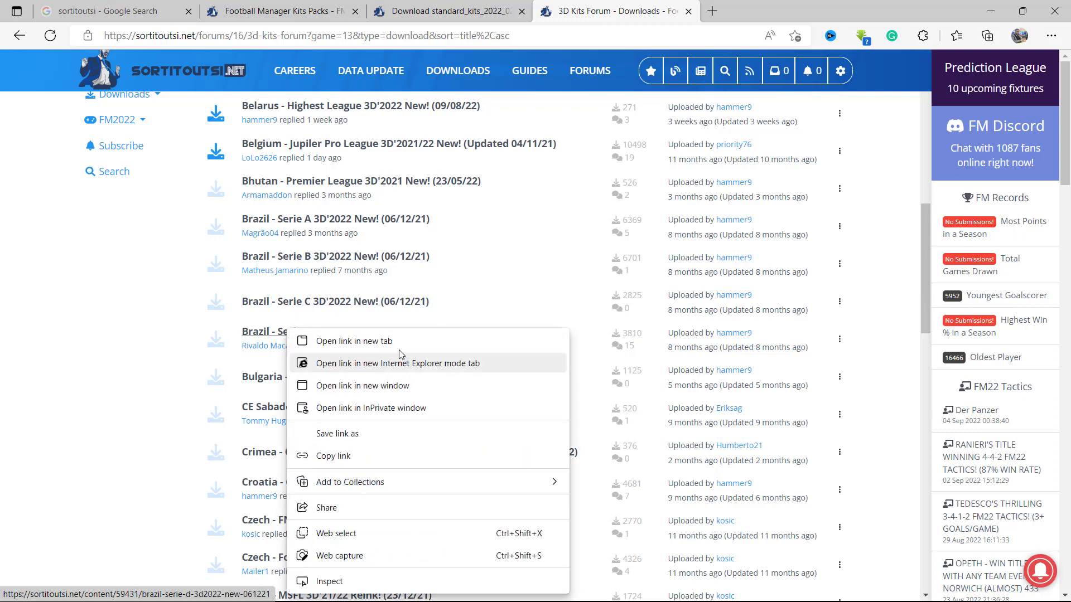
pyautogui.click(399, 341)
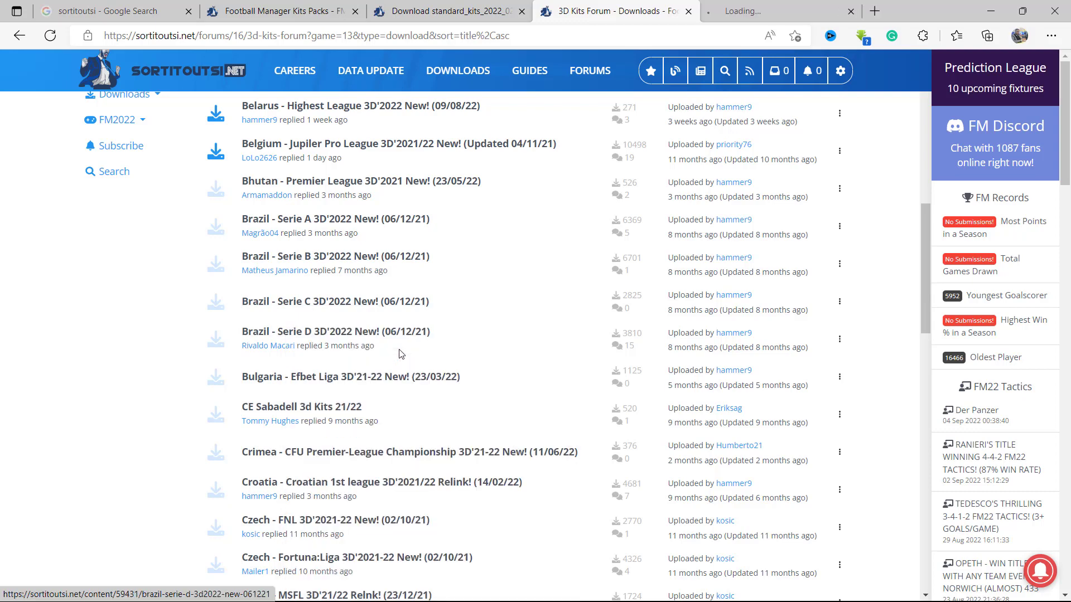
pyautogui.rightClick(289, 216)
pyautogui.click(338, 226)
pyautogui.rightClick(309, 303)
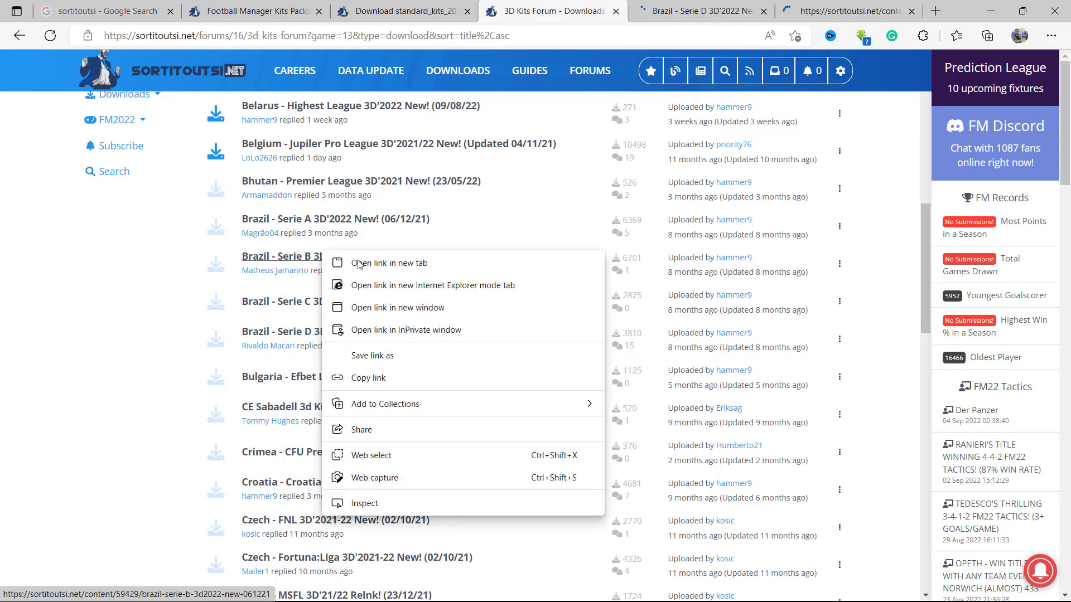
pyautogui.click(357, 262)
pyautogui.rightClick(308, 306)
pyautogui.click(358, 313)
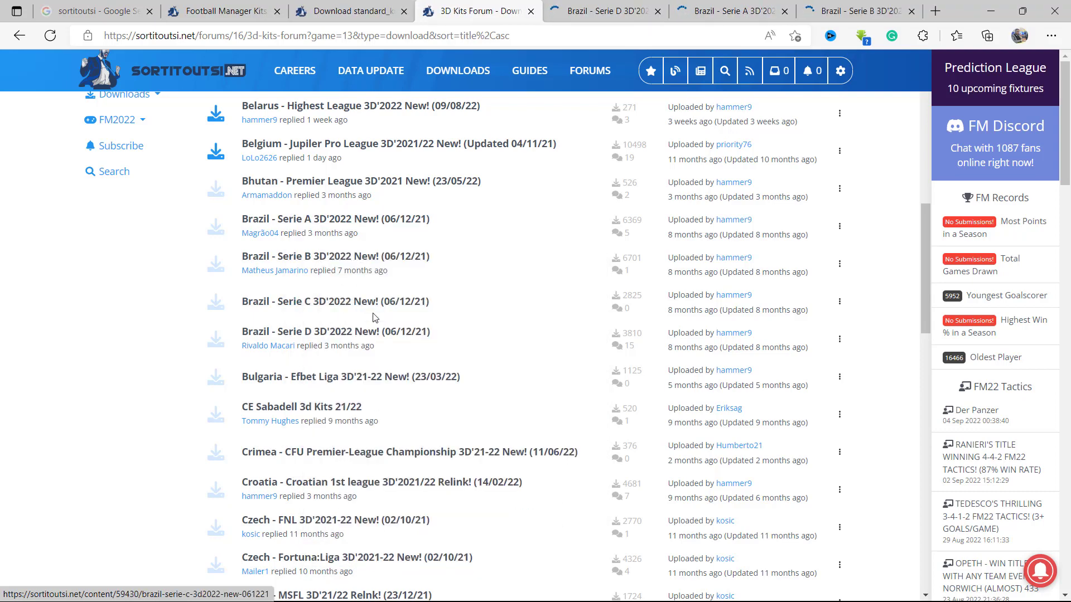
# Step: Go through the Brazil Serie D, A, B and C kit pages and locate the zip download on each
pyautogui.click(548, 14)
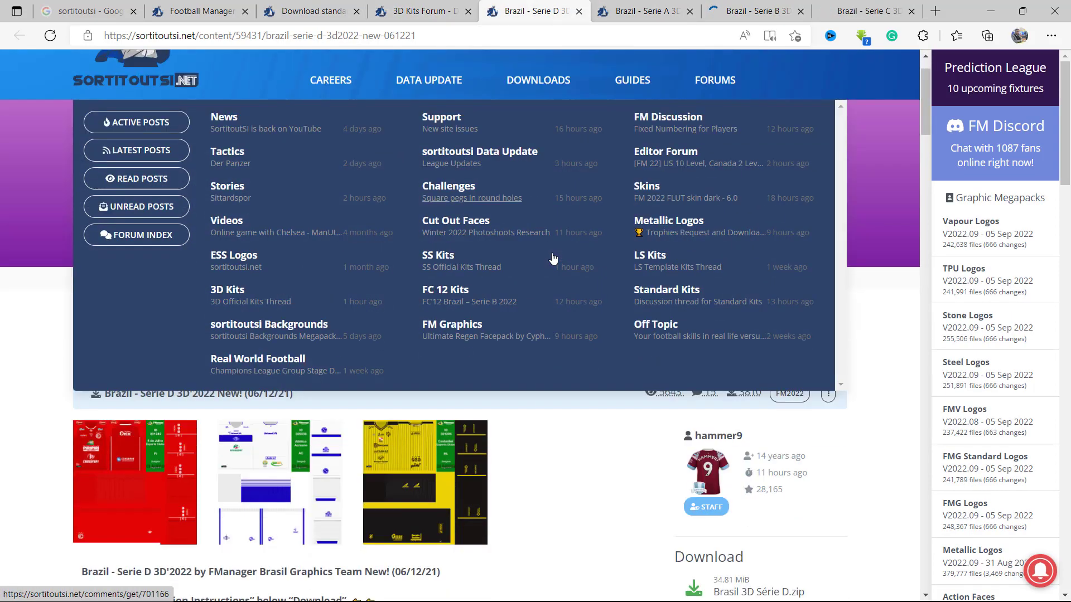
pyautogui.scroll(-4, 199, 208)
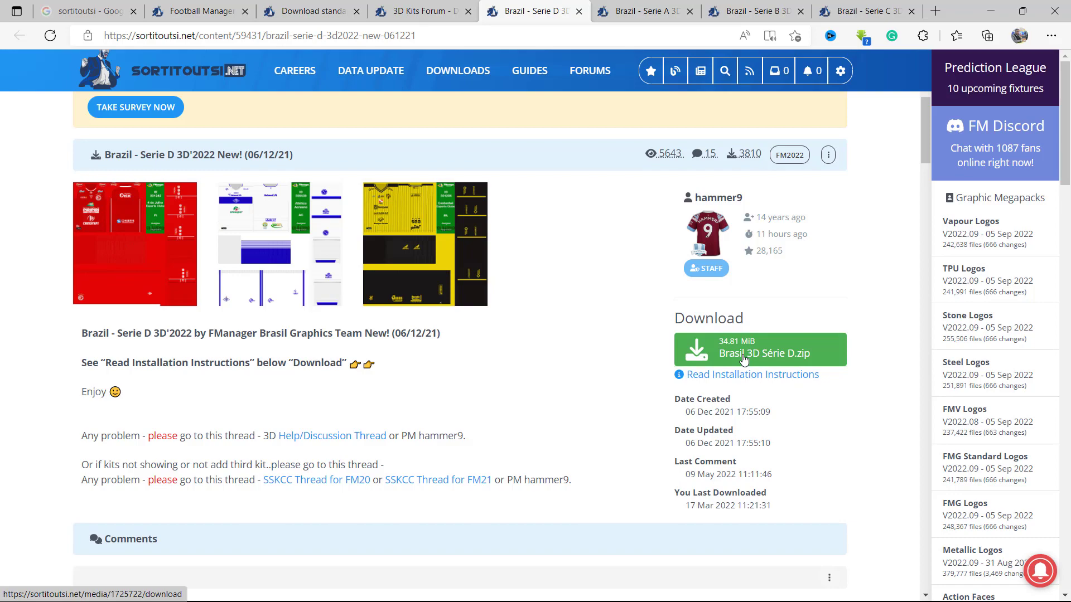
pyautogui.click(655, 13)
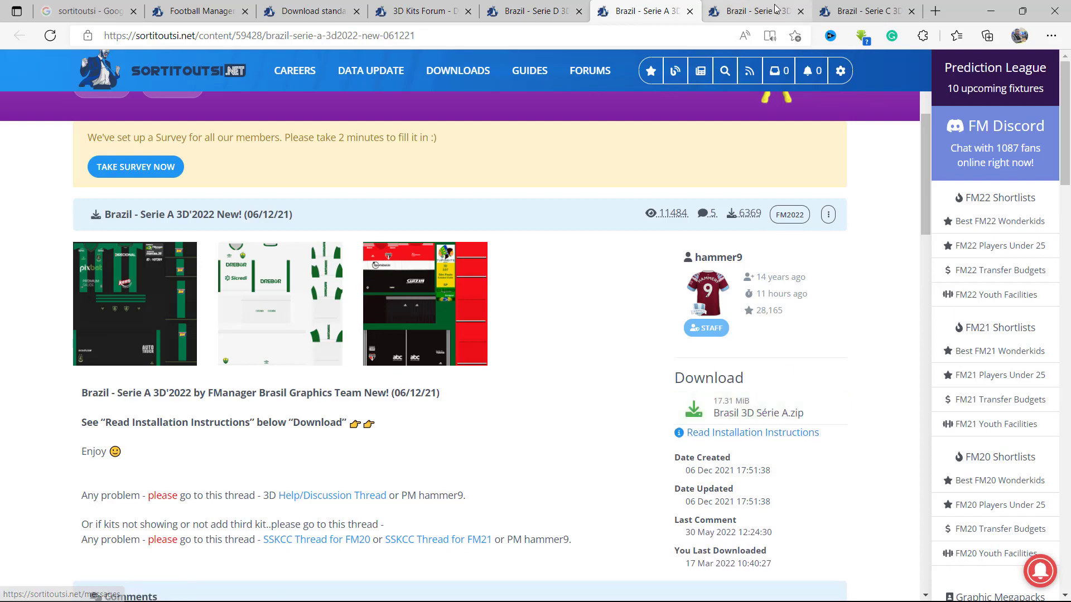
pyautogui.hotkey('ctrl', 'Tab')
pyautogui.scroll(-5, 805, 253)
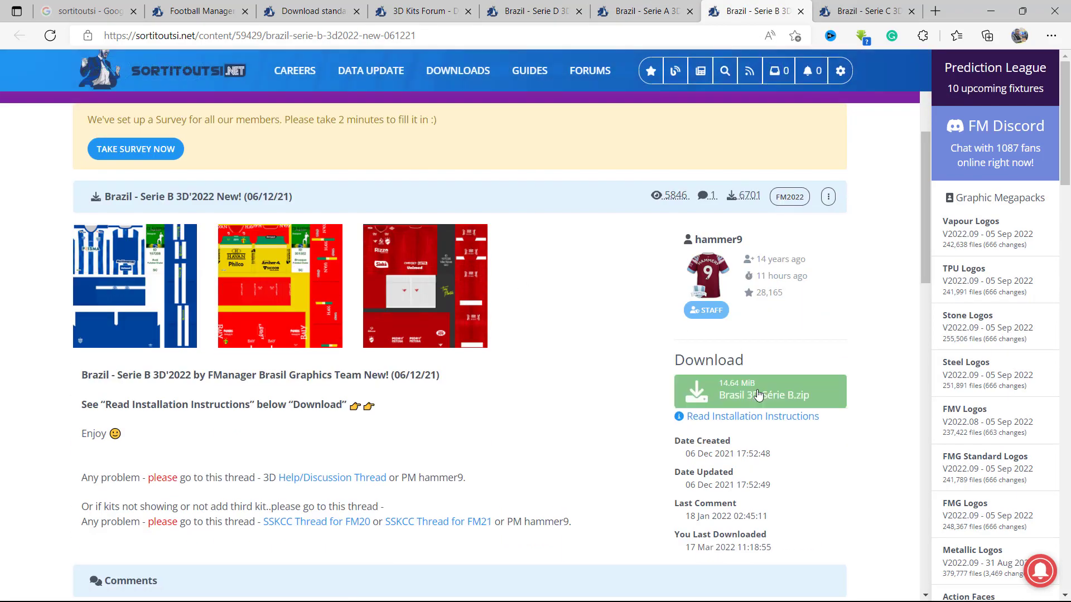
pyautogui.hotkey('ctrl', 'Tab')
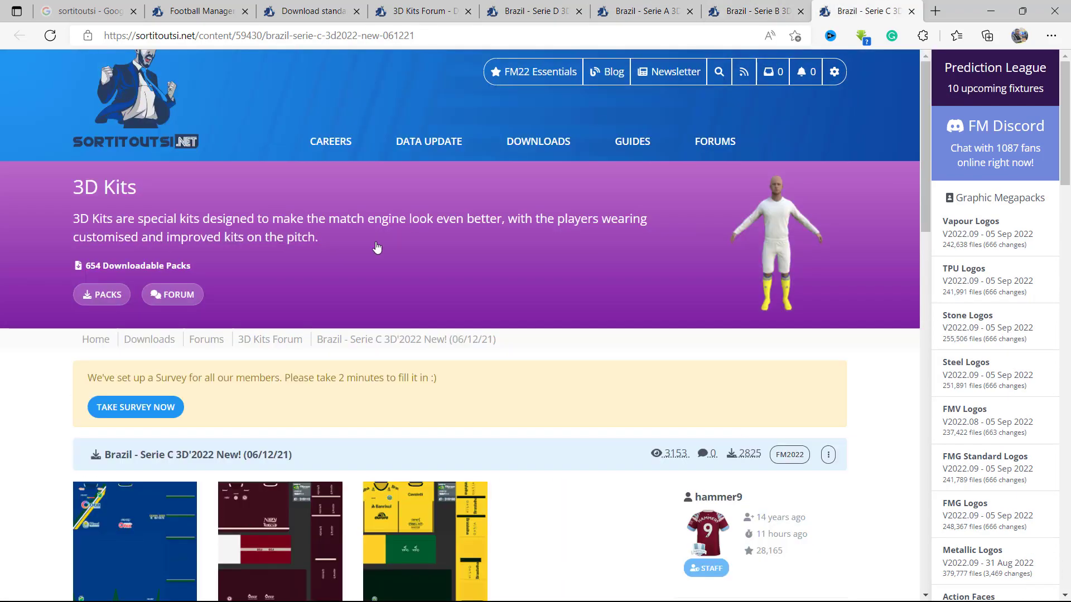
pyautogui.scroll(-2, 376, 240)
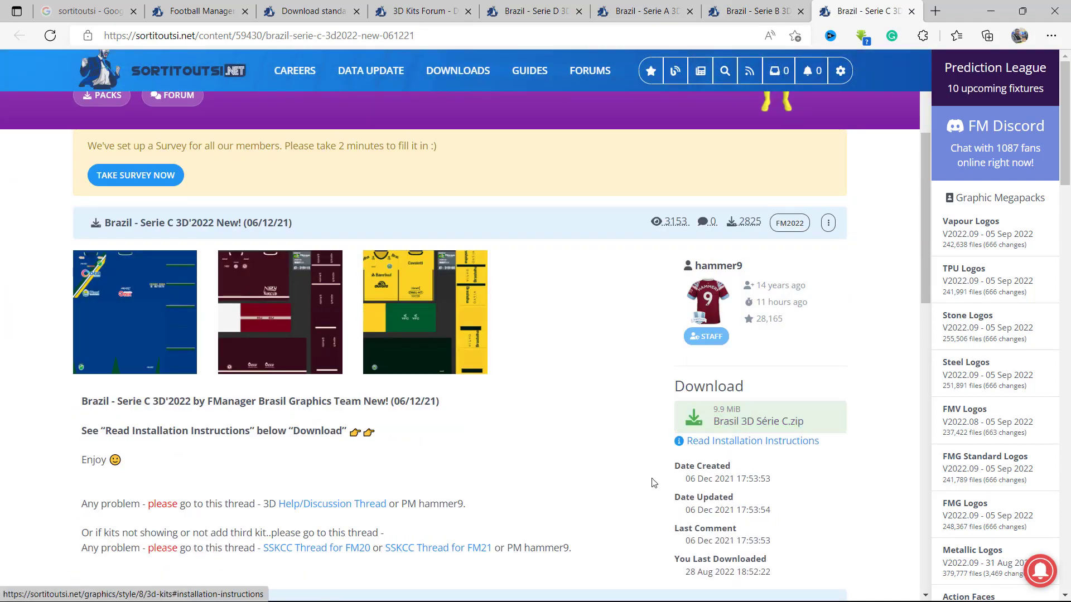
pyautogui.click(736, 419)
# Step: On the Standard Kits download page, open the mediafire.com mirror for standard_kits_2022_02.zip in a new tab and switch to it
pyautogui.scroll(-5, 795, 257)
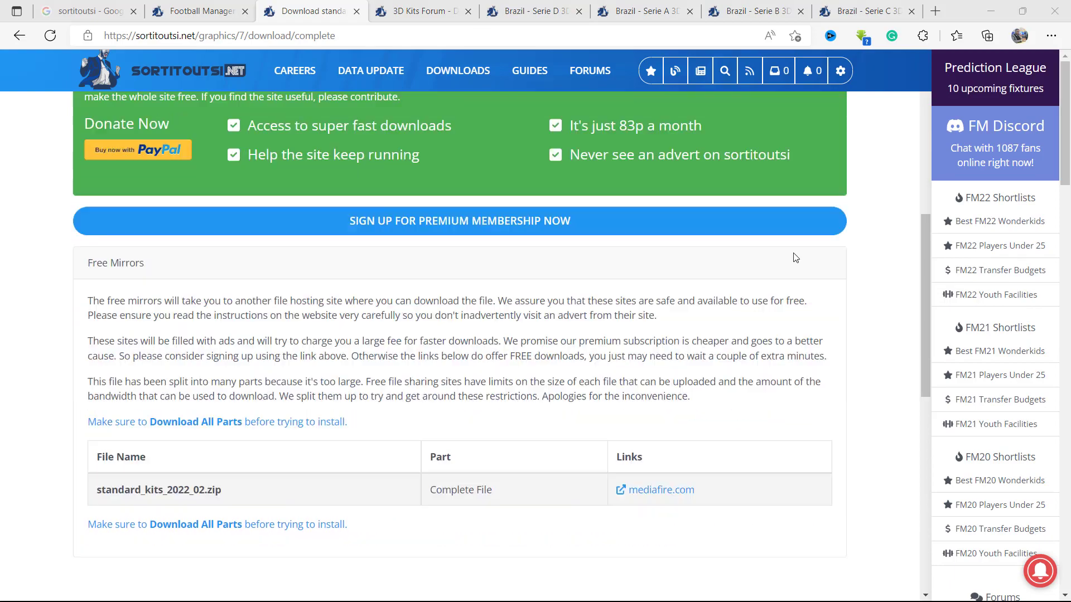
pyautogui.scroll(8, 689, 402)
pyautogui.scroll(-4, 69, 428)
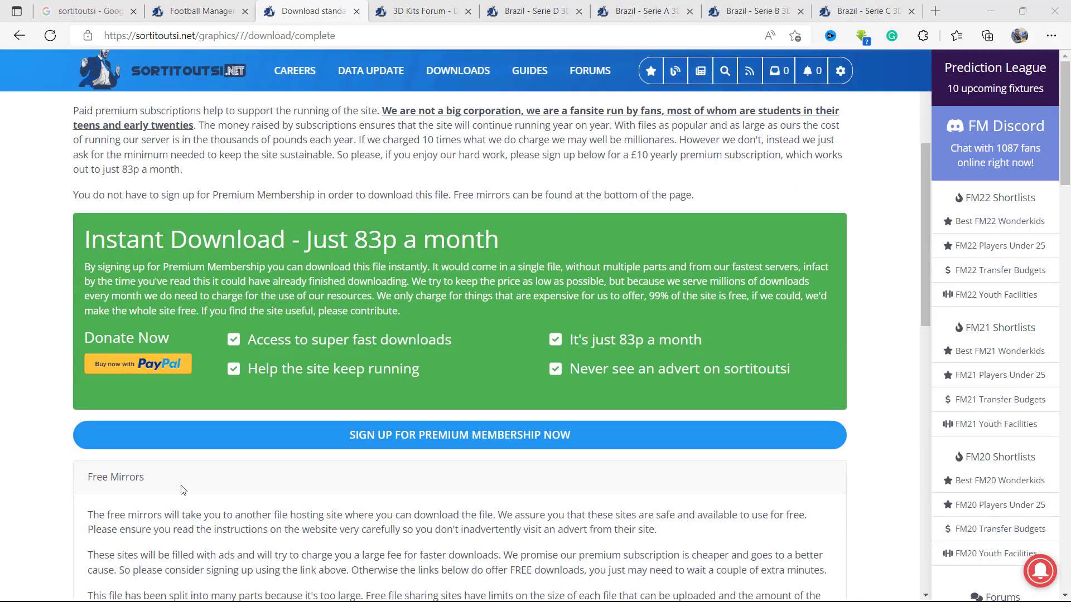
pyautogui.scroll(-5, 181, 488)
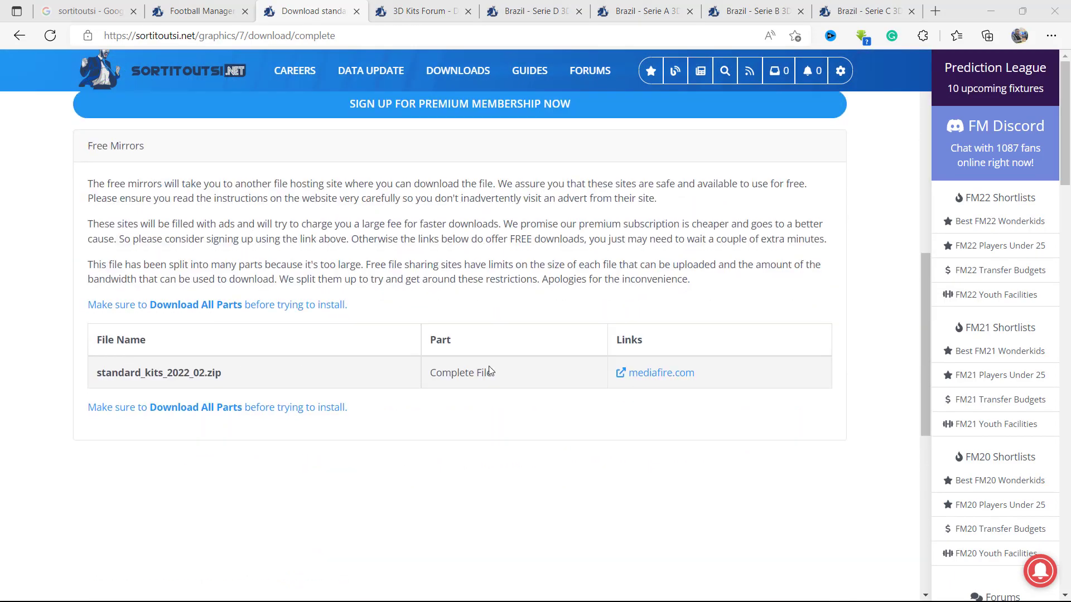
pyautogui.rightClick(657, 379)
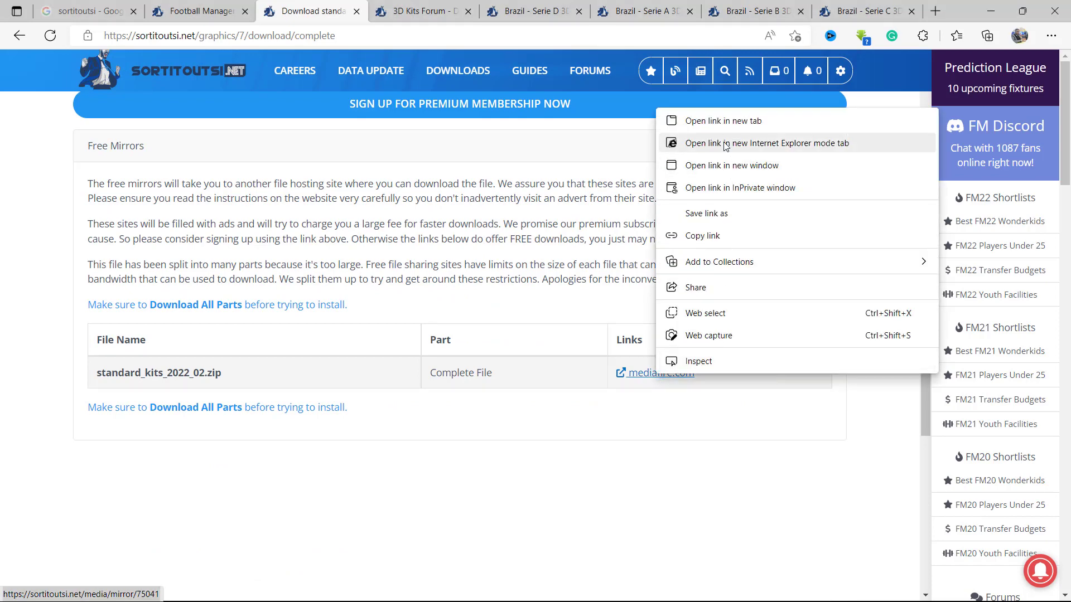
pyautogui.click(721, 120)
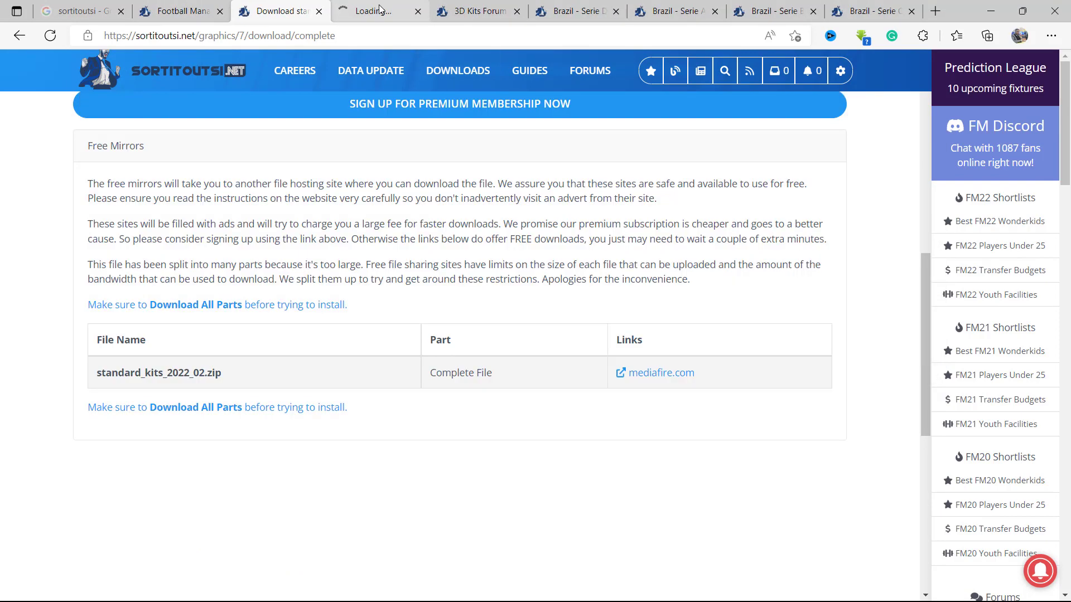
pyautogui.hotkey('ctrl', 'Tab')
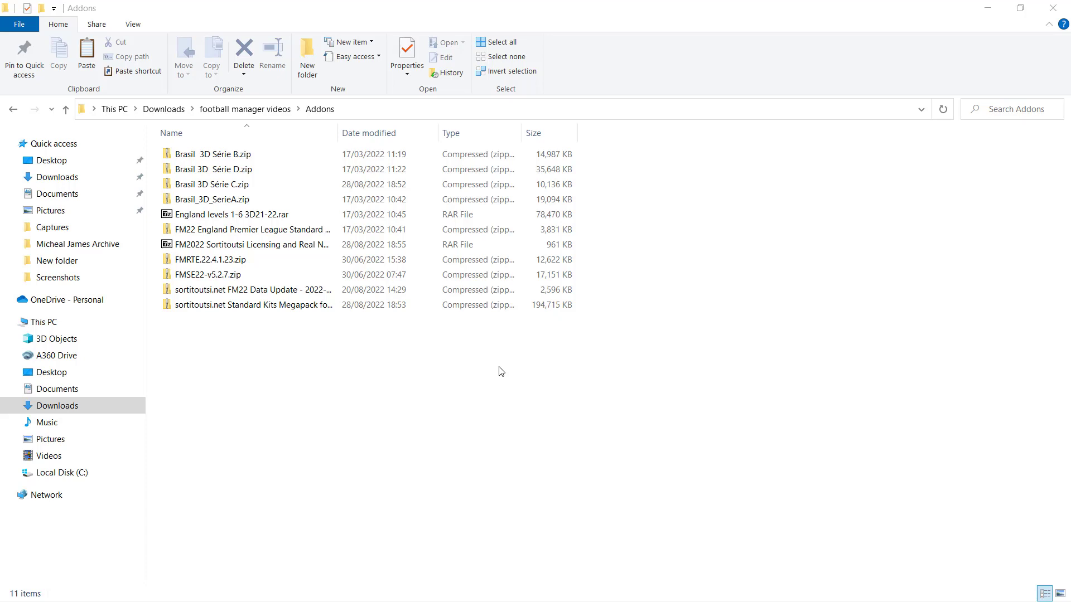
# Step: In File Explorer's Addons folder, extract the four Brasil 3D zip files for Série A, B, C and D in place with 7-Zip
pyautogui.click(235, 160)
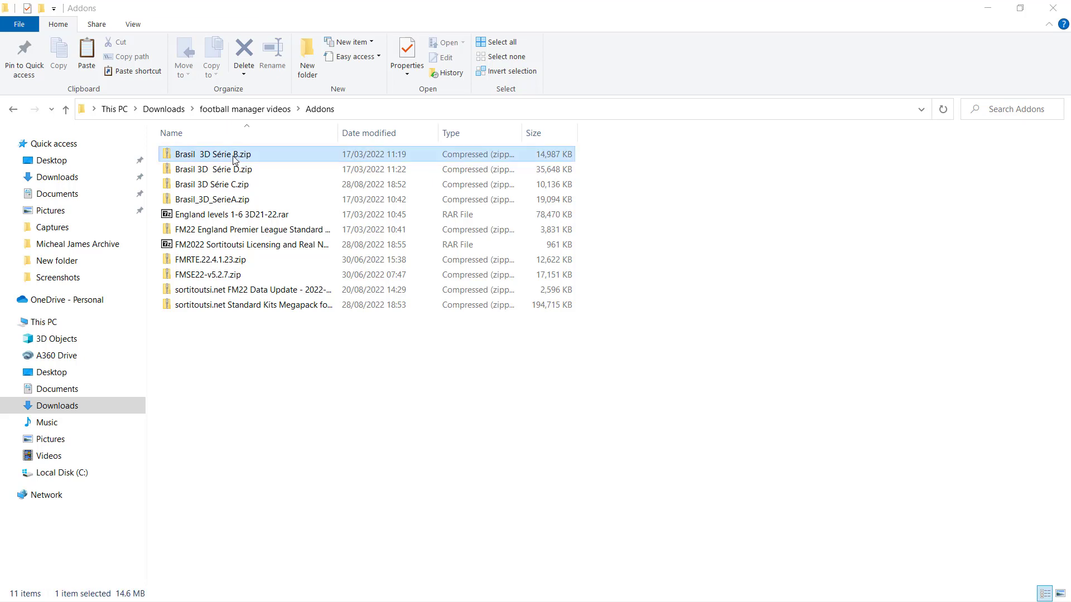
pyautogui.hotkey('shift', 'Down')
pyautogui.hotkey('shift', 'Down')
pyautogui.hotkey('shift', 'Down')
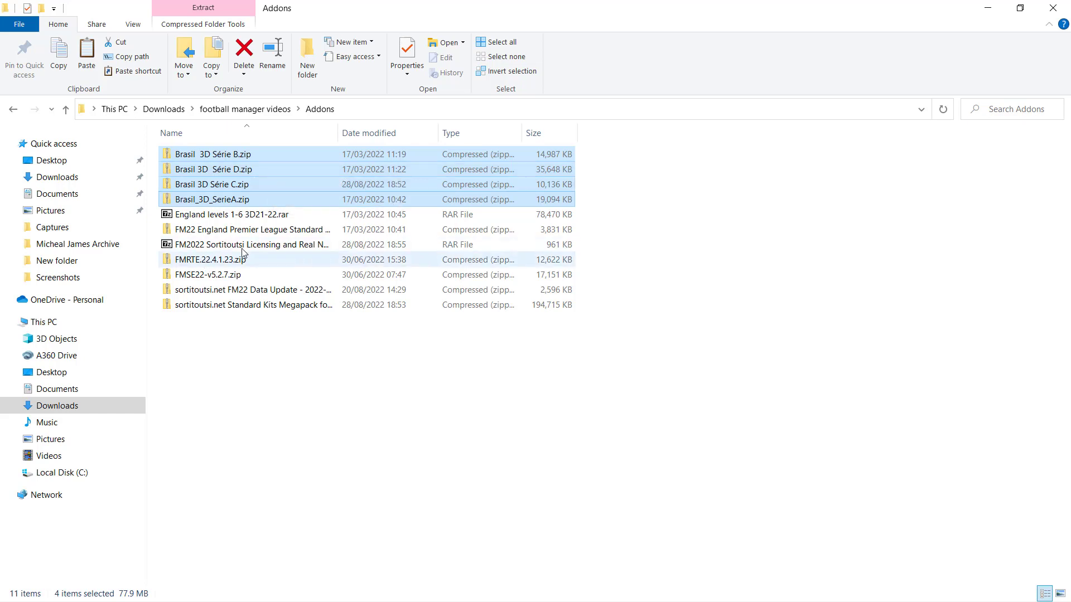
pyautogui.rightClick(274, 169)
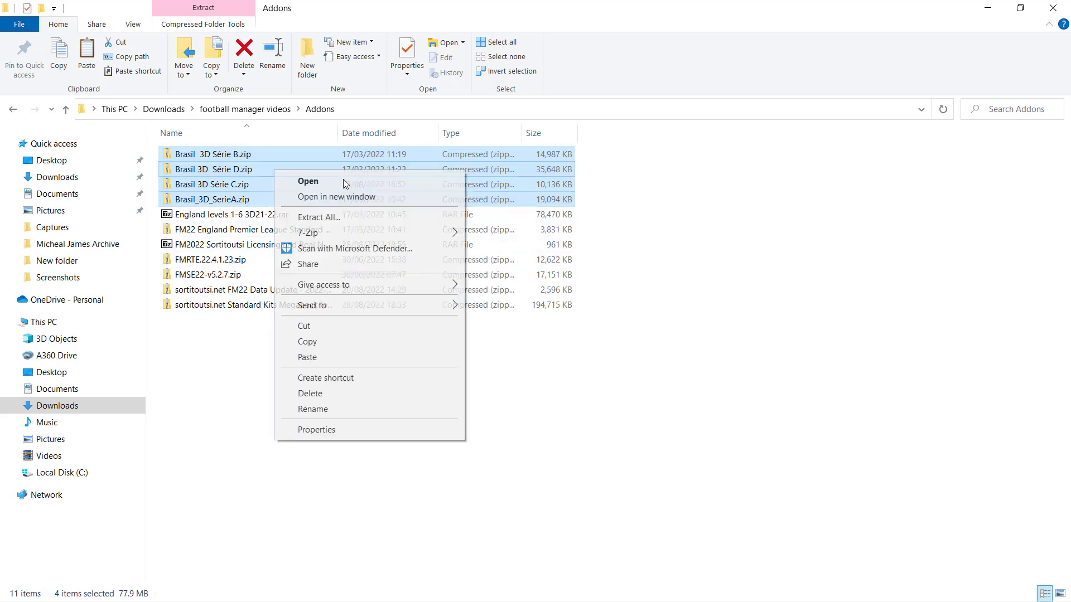
pyautogui.moveTo(454, 239)
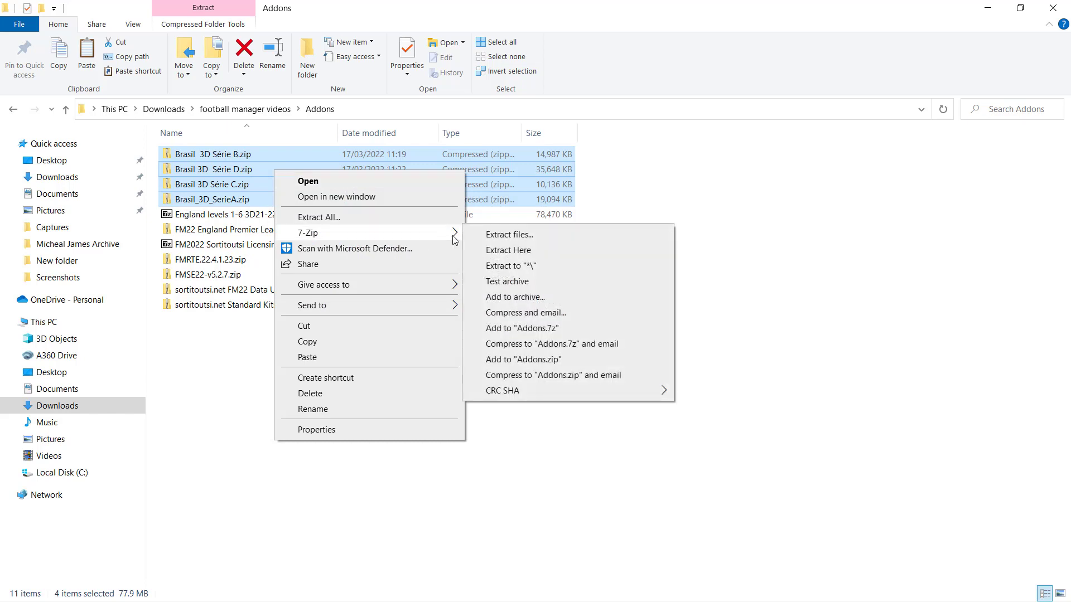
pyautogui.click(513, 250)
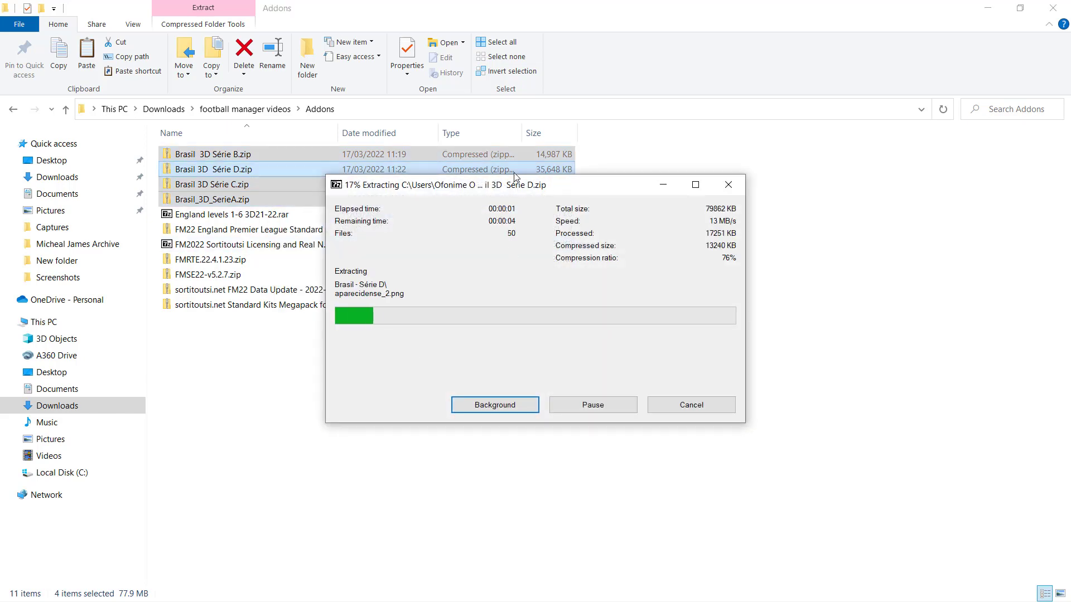
pyautogui.moveTo(510, 189); pyautogui.dragTo(706, 120)
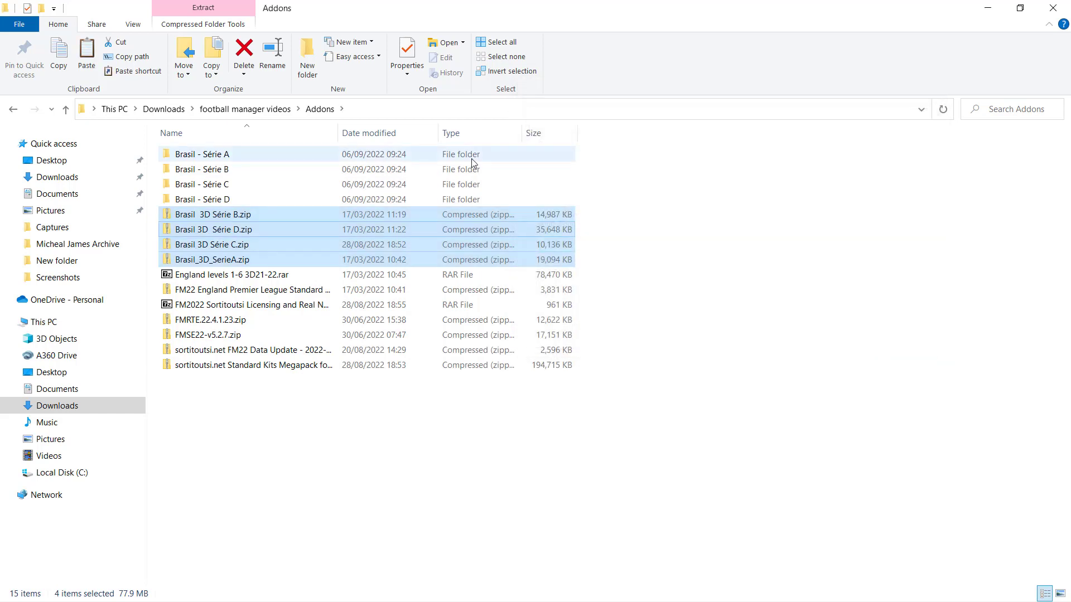
# Step: Select the four extracted folders Brasil - Série A, B, C and D
pyautogui.click(254, 154)
pyautogui.hotkey('shift', 'Down')
pyautogui.hotkey('shift', 'Down')
pyautogui.hotkey('shift', 'Down')
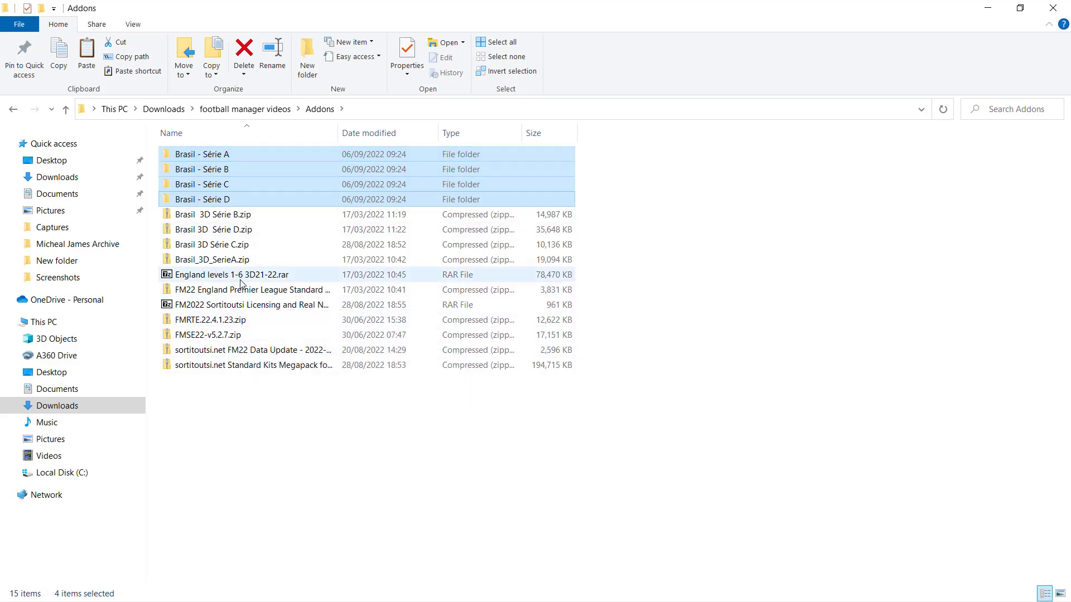
# Step: Extract the sortitoutsi.net Standard Kits Megapack for FM2022v2 zip into its own folder with 7-Zip
pyautogui.rightClick(304, 366)
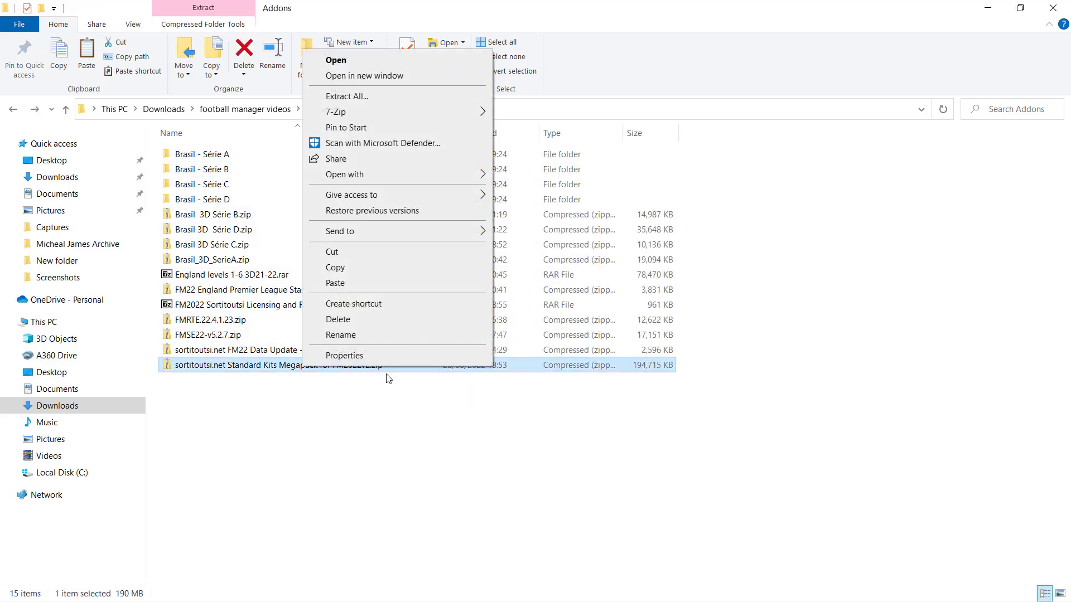
pyautogui.moveTo(433, 112)
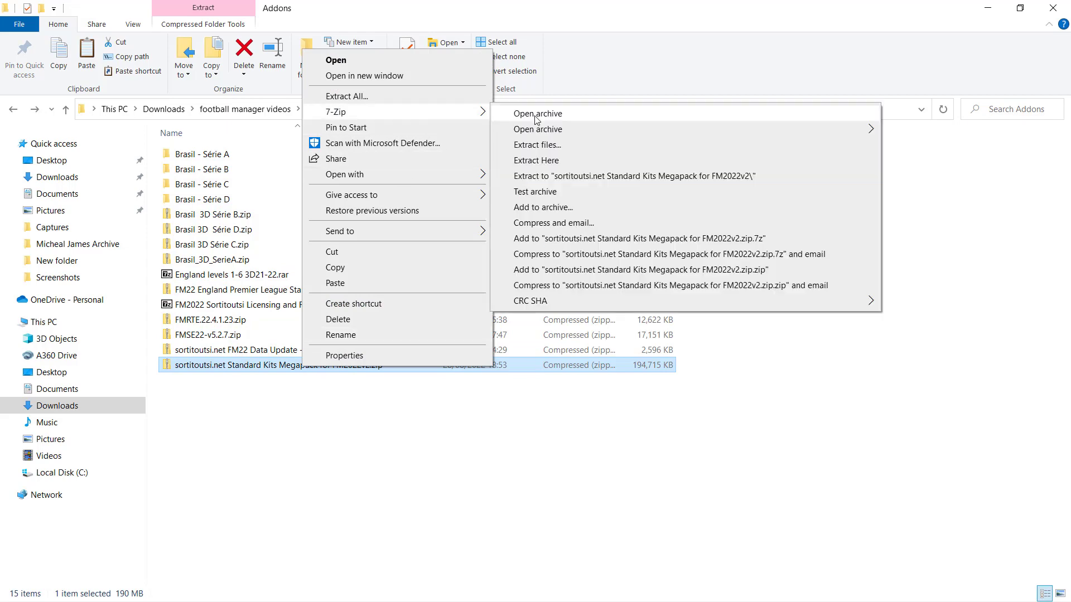
pyautogui.click(538, 144)
pyautogui.click(523, 397)
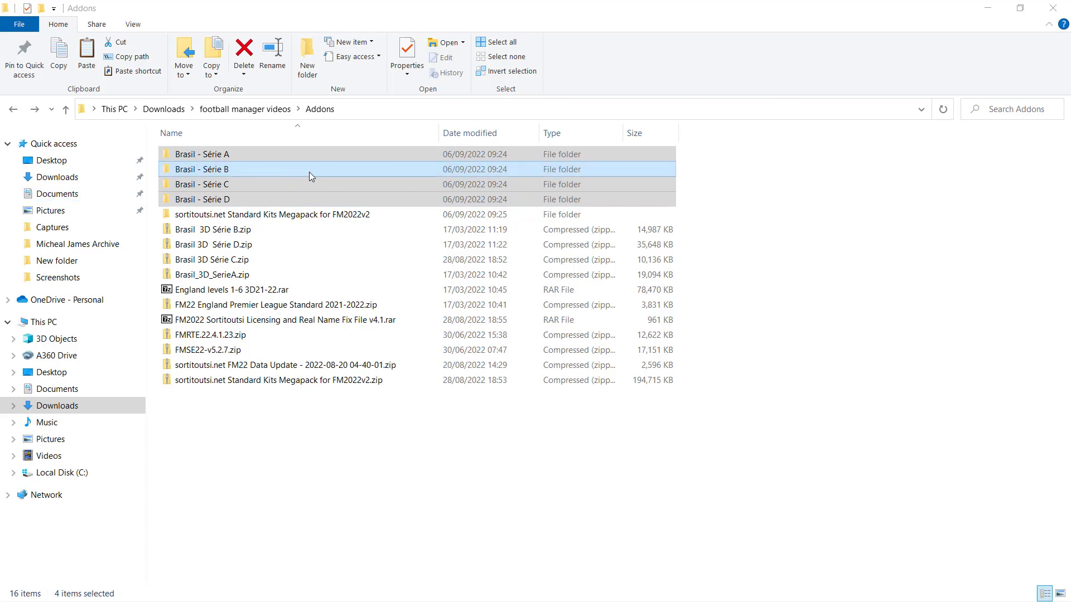
# Step: Go to Documents > Sports Interactive > Football Manager 2022 > graphics and select the kits folder
pyautogui.click(79, 195)
pyautogui.doubleClick(218, 334)
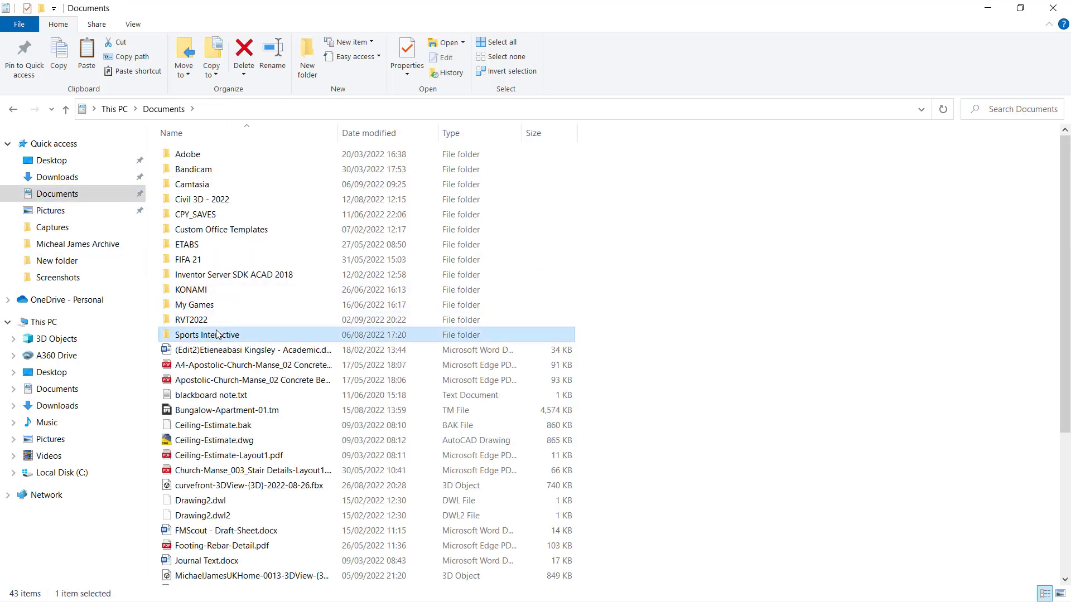
pyautogui.click(58, 195)
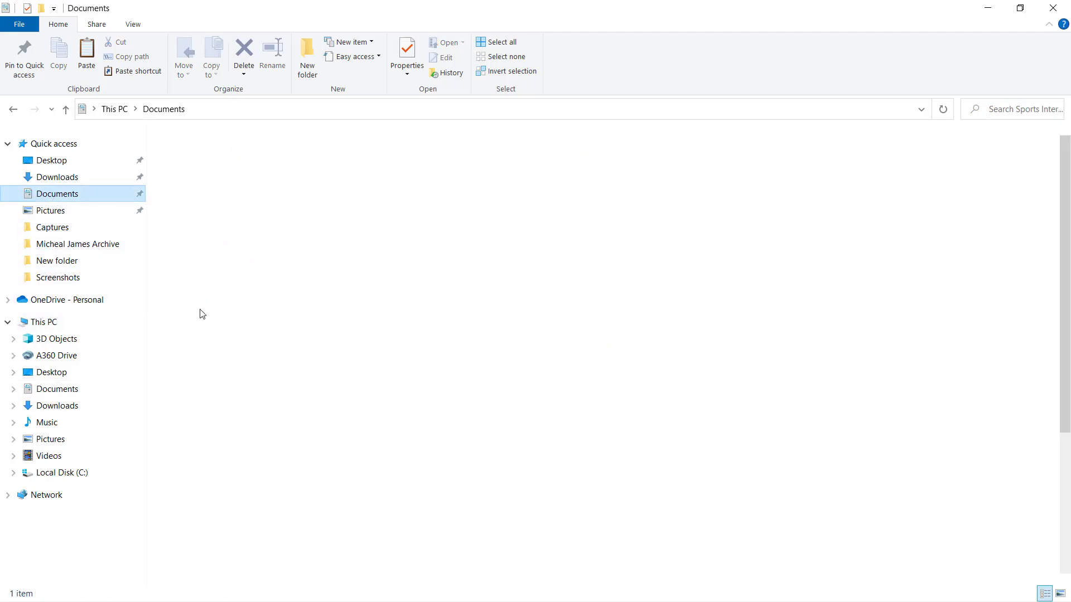
pyautogui.doubleClick(217, 335)
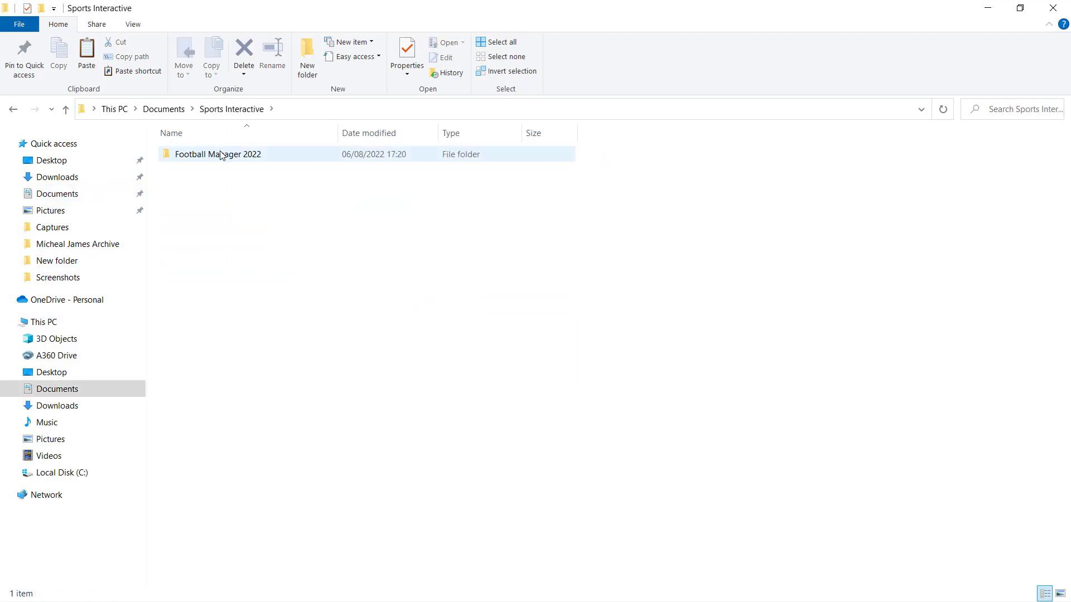
pyautogui.doubleClick(223, 156)
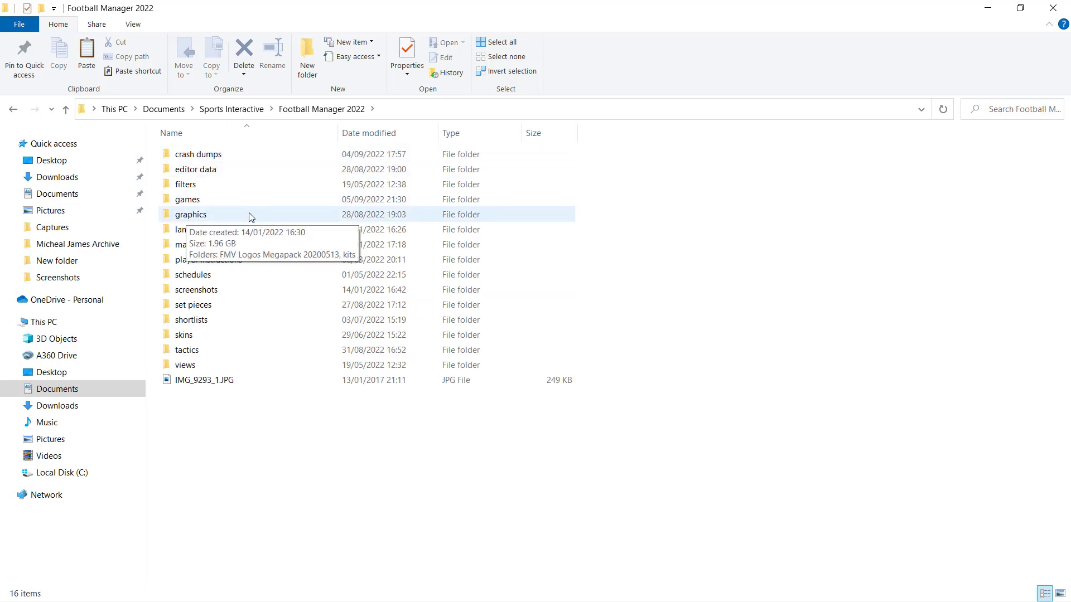
pyautogui.doubleClick(220, 217)
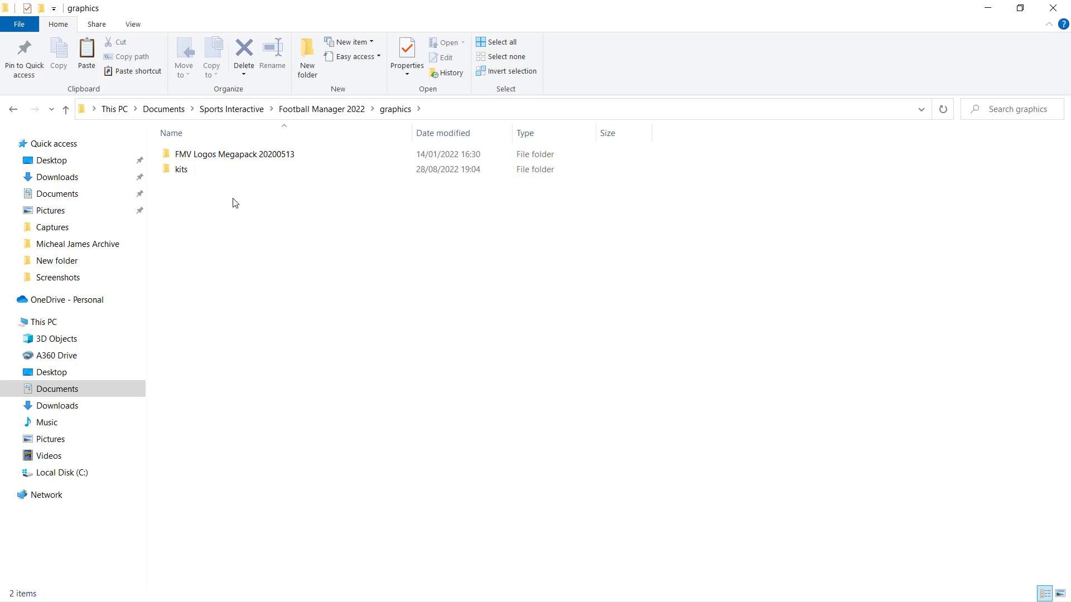
pyautogui.click(215, 170)
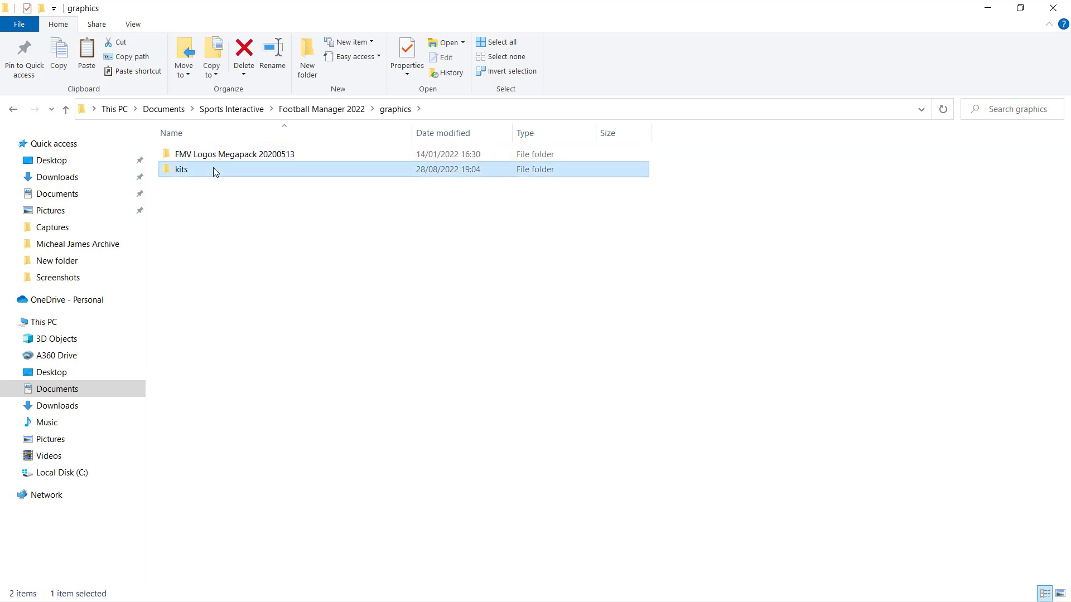
# Step: Paste the four copied Brasil - Série A, B, C and D folders into the 3D kits folder inside kits
pyautogui.doubleClick(214, 170)
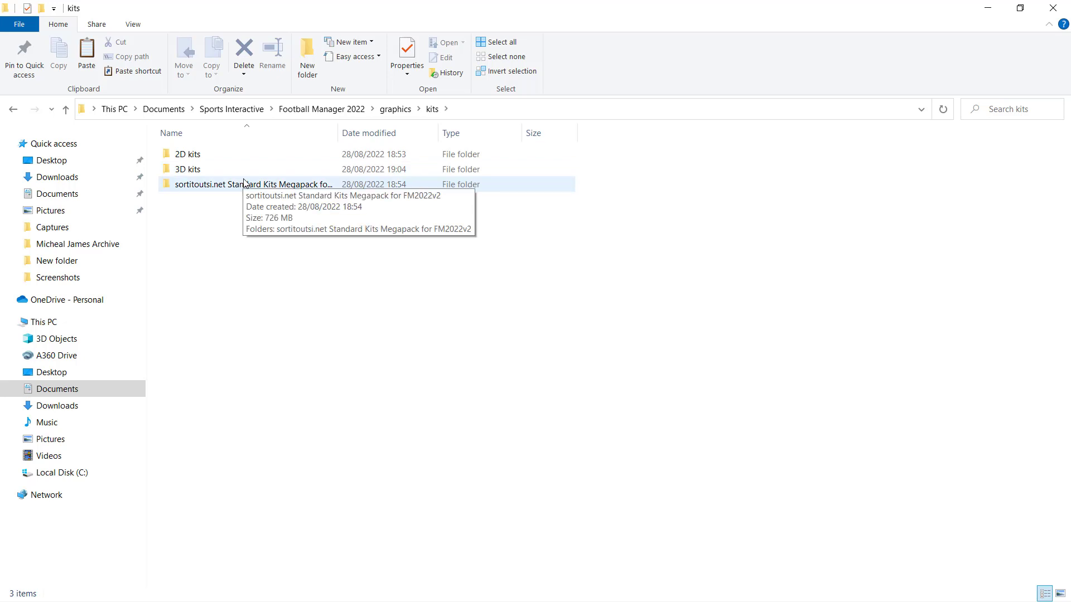
pyautogui.doubleClick(216, 170)
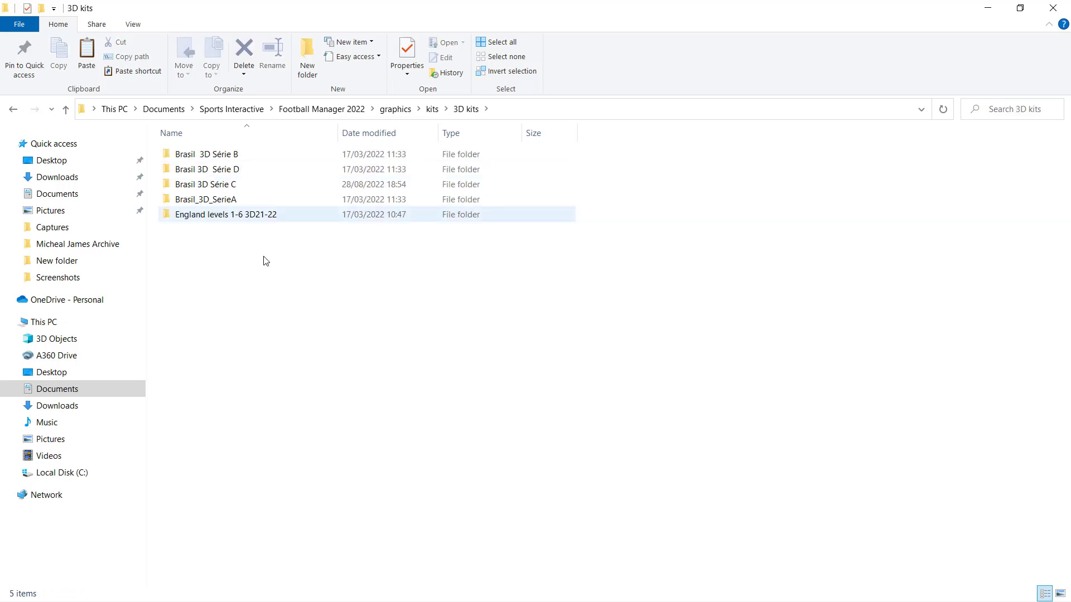
pyautogui.rightClick(226, 245)
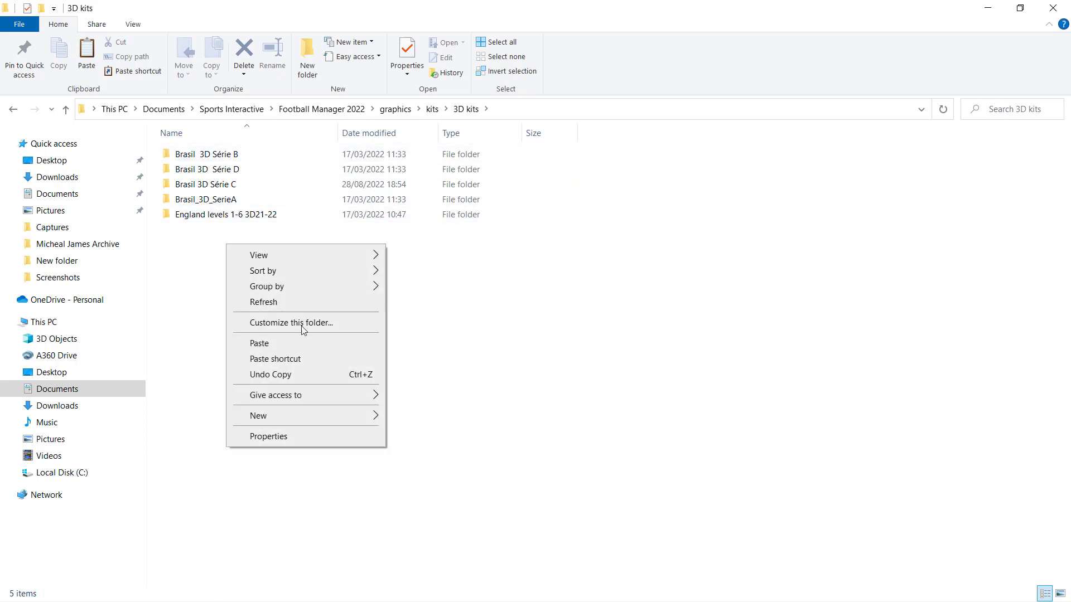
pyautogui.click(300, 345)
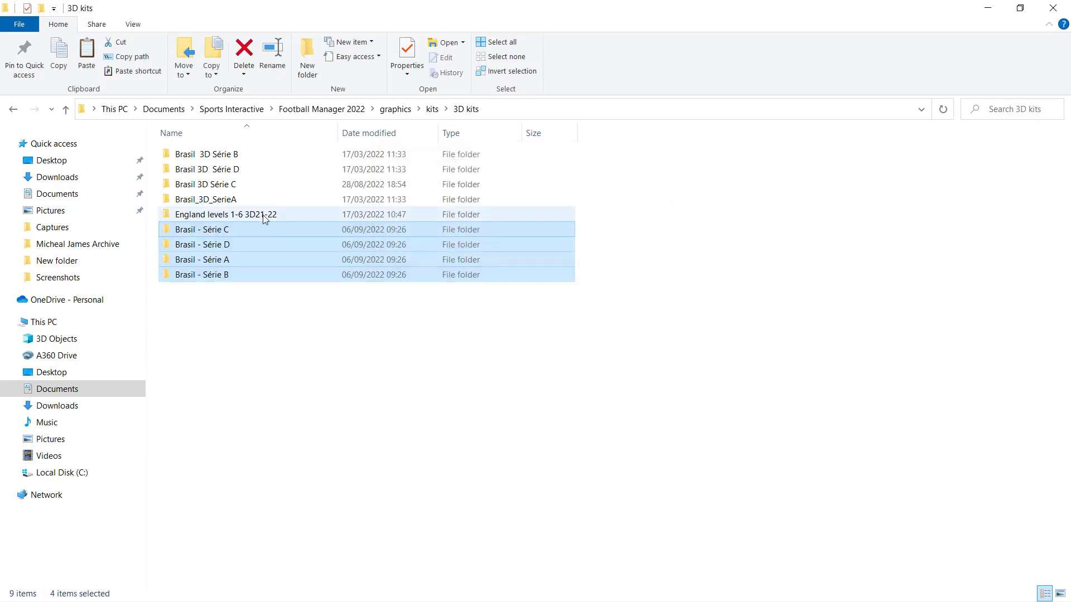
# Step: Examine the nested contents of the sortitoutsi.net Standard Kits Megapack folder inside kits, and return to the Football Manager 2022 folder
pyautogui.click(432, 109)
pyautogui.click(273, 191)
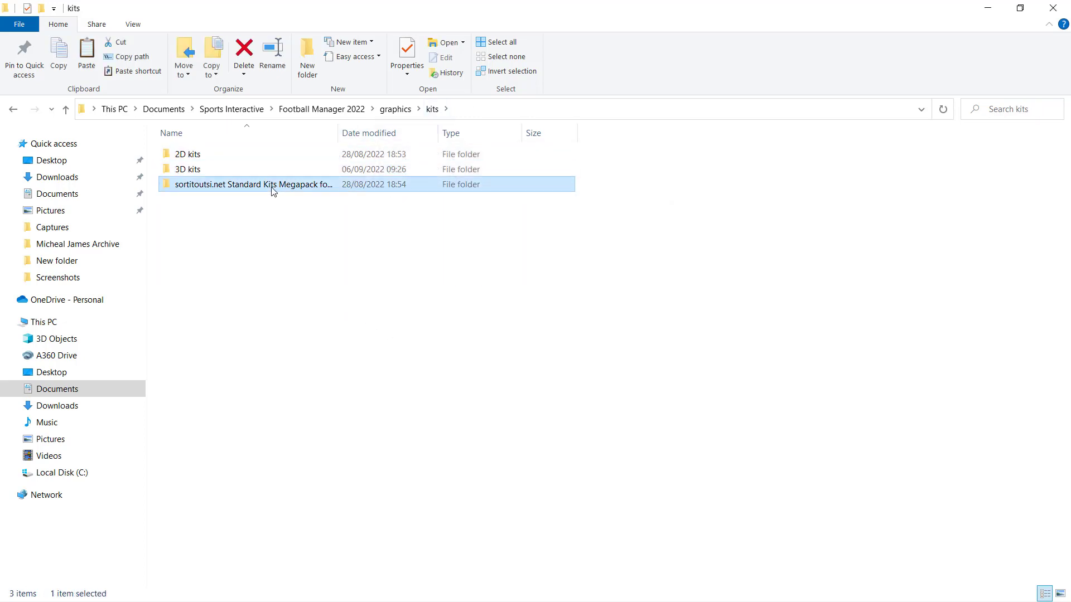
pyautogui.doubleClick(274, 191)
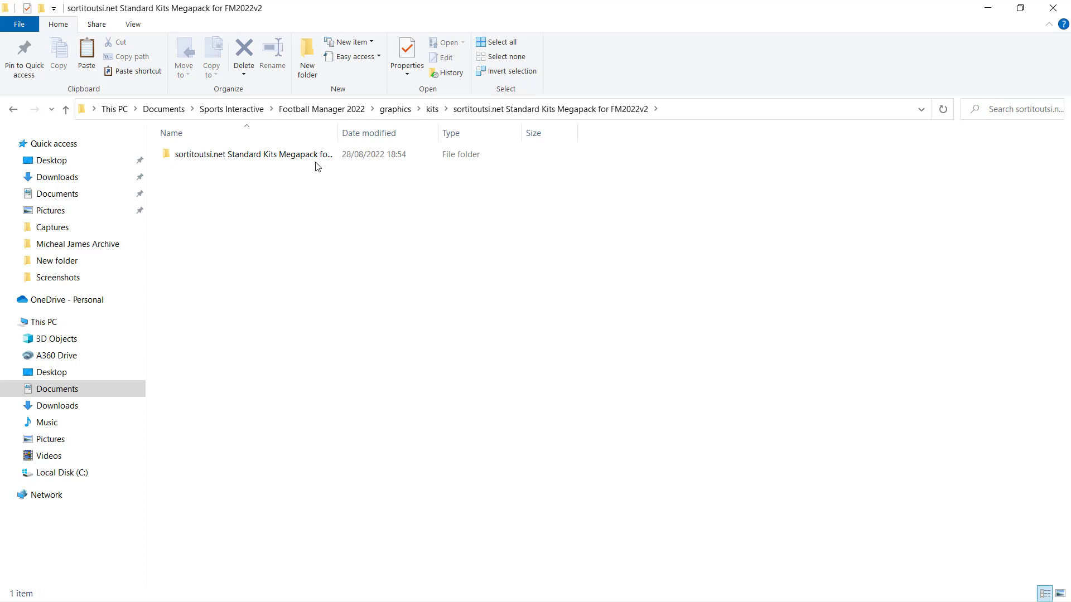
pyautogui.doubleClick(299, 156)
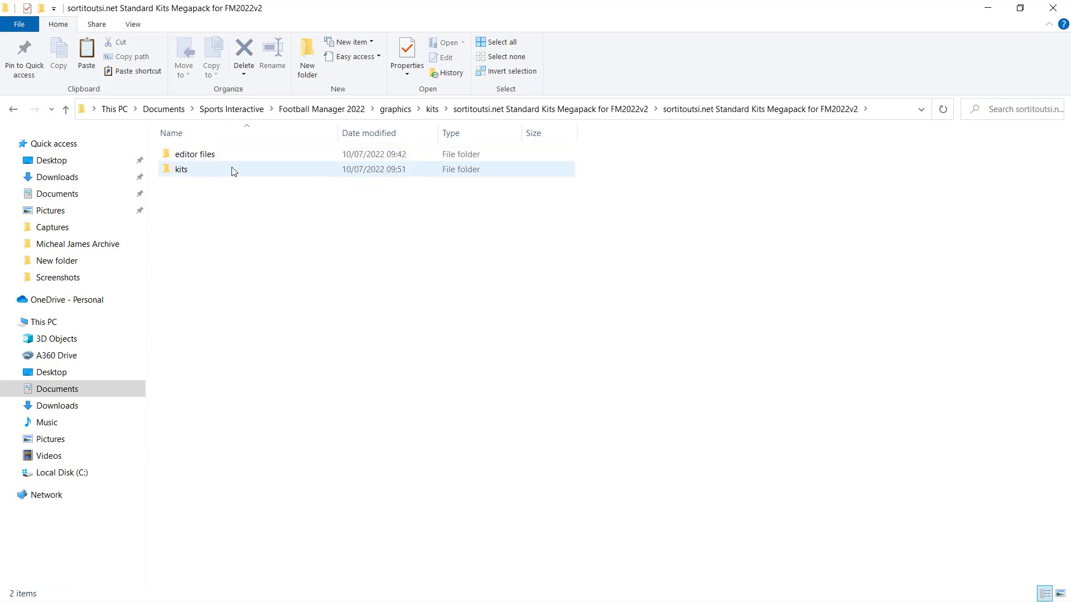
pyautogui.hotkey('alt', 'Left')
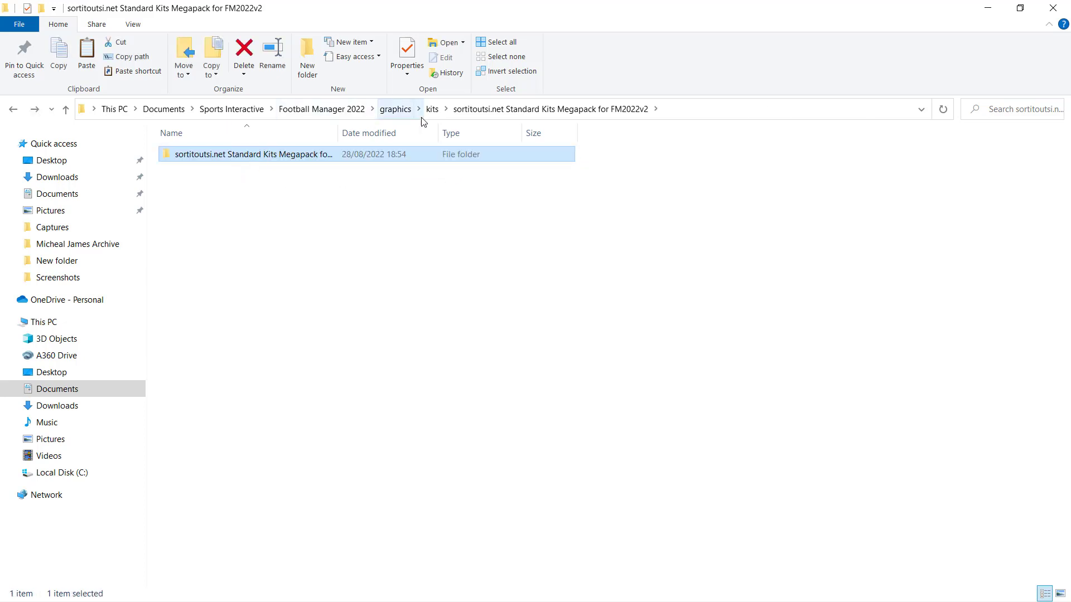
pyautogui.click(395, 109)
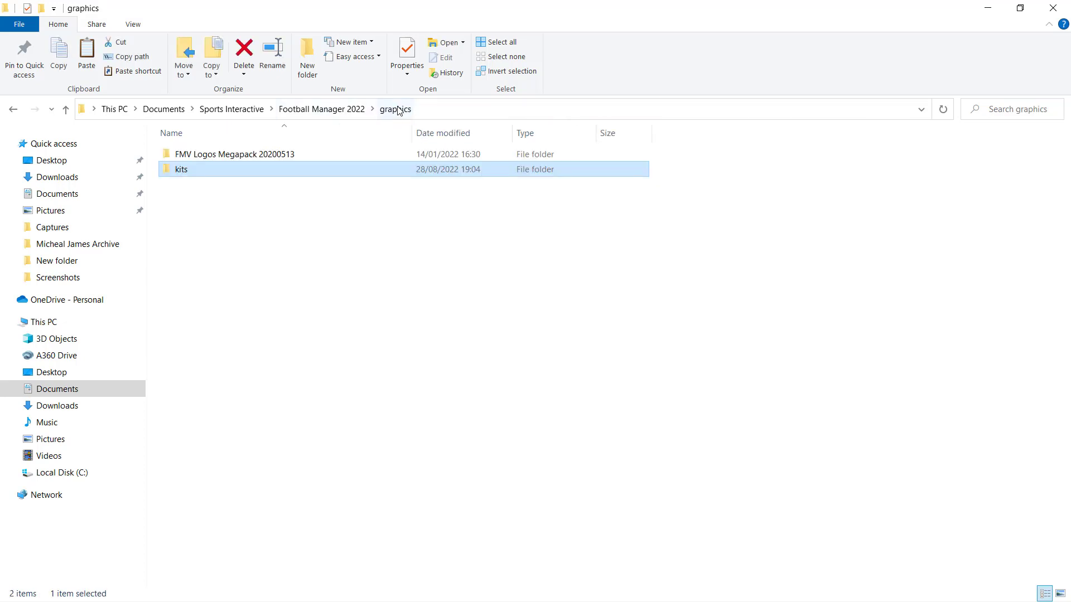
pyautogui.click(338, 109)
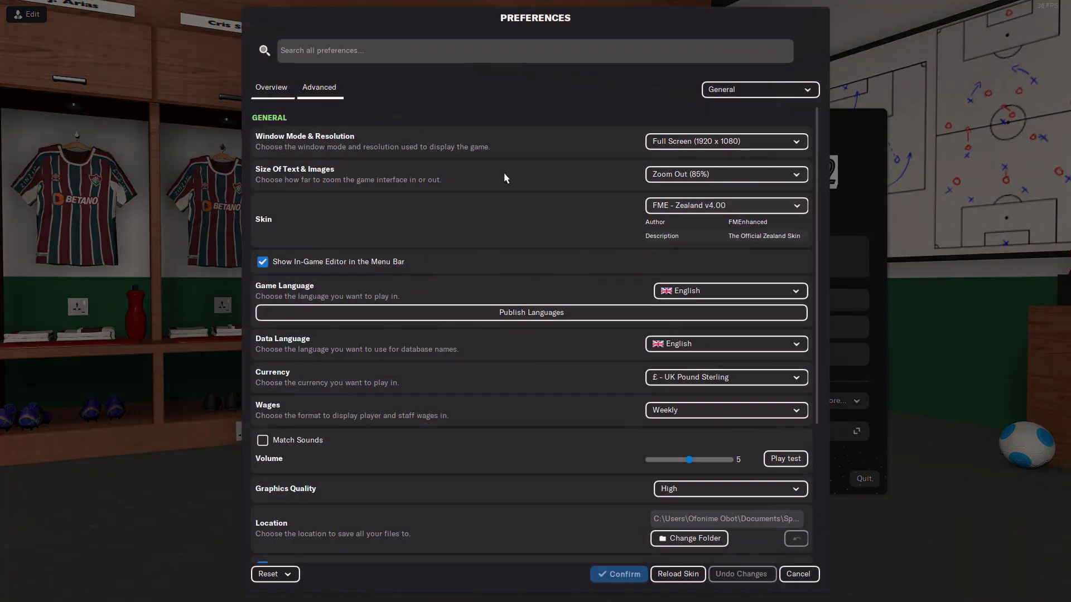
# Step: In Football Manager 2022's advanced preferences, display the Interface category down to its Skin options
pyautogui.click(723, 90)
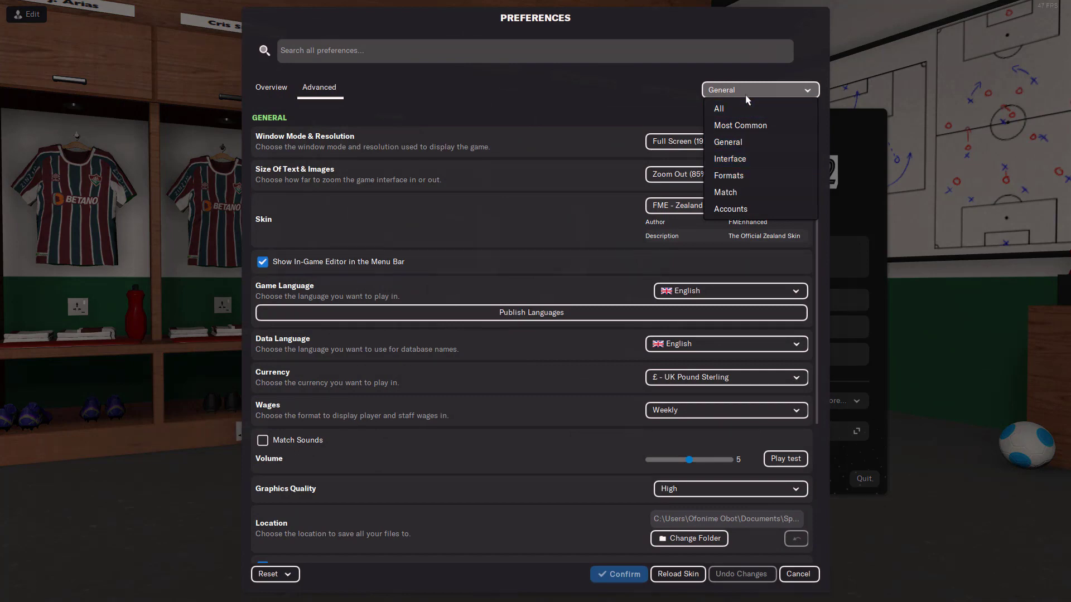
pyautogui.click(736, 162)
pyautogui.scroll(-5, 532, 217)
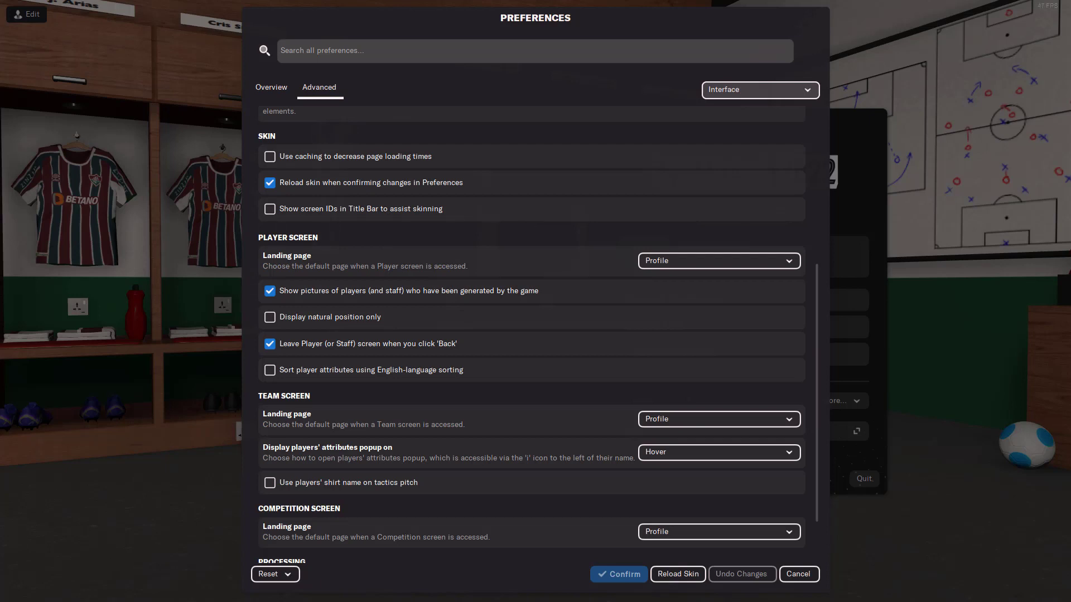
# Step: Clear the game's cached skin and layout data, and reload the skin
pyautogui.click(288, 575)
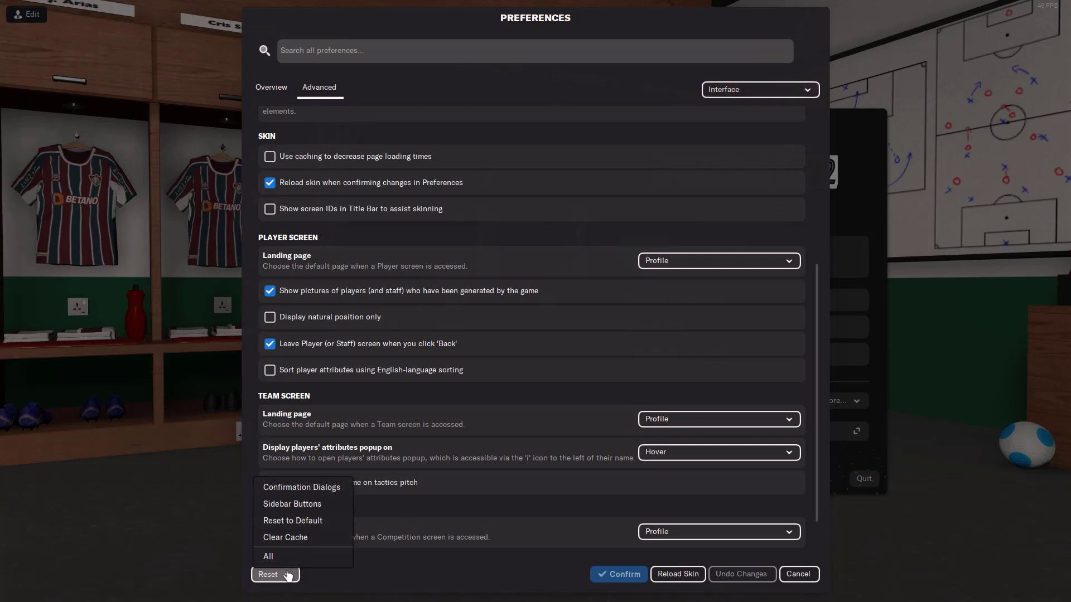
pyautogui.click(318, 537)
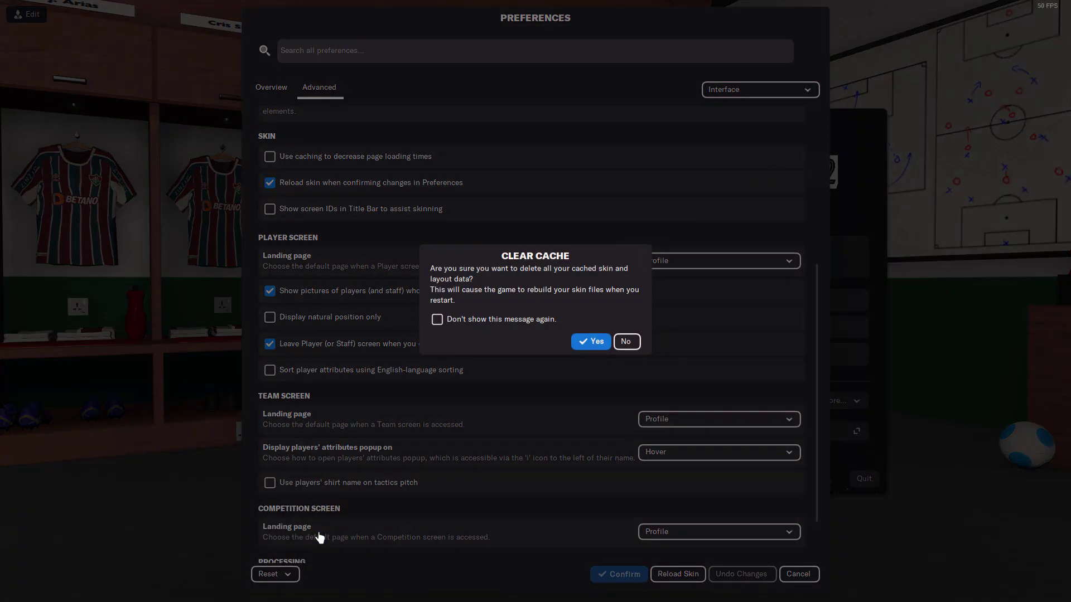
pyautogui.click(599, 345)
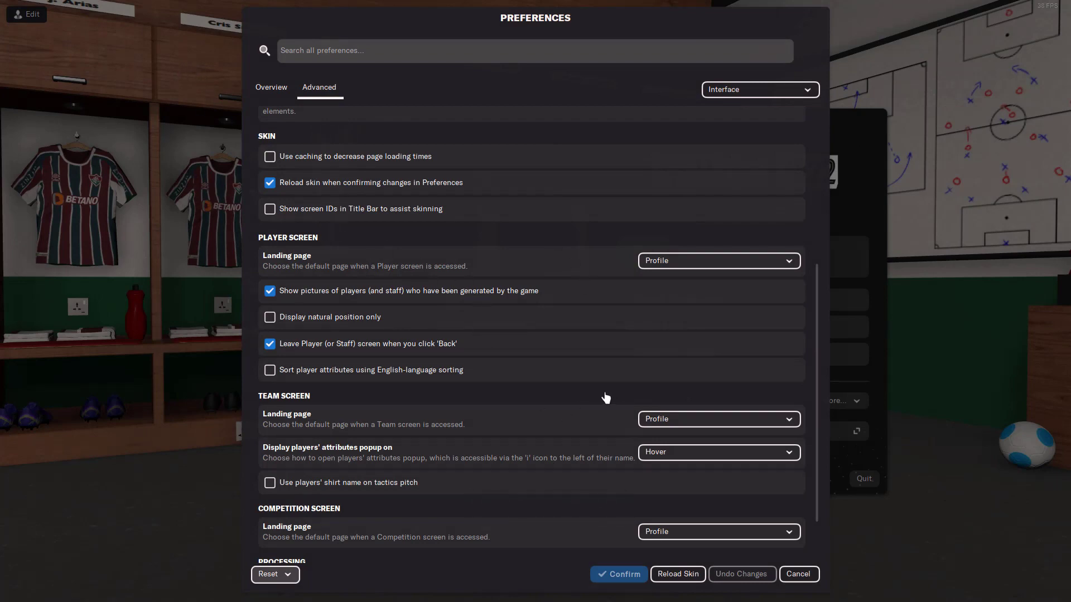
pyautogui.click(679, 576)
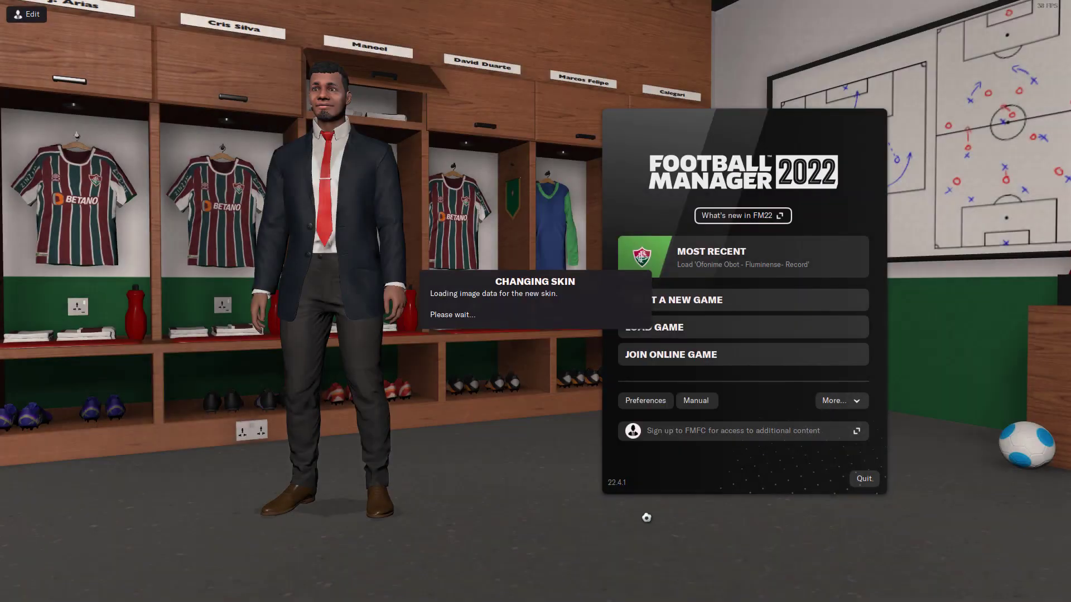